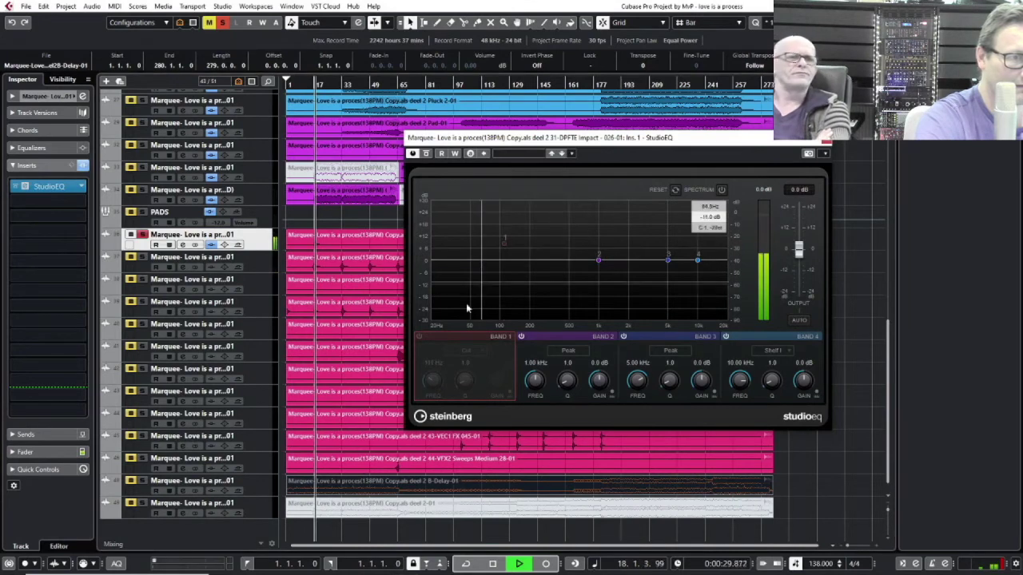
Step: Enable band 1 of the impact track's StudioEQ as a Shelf I filter and replay from about bar 14
{"action": "left_click", "coordinate": [419, 336]}
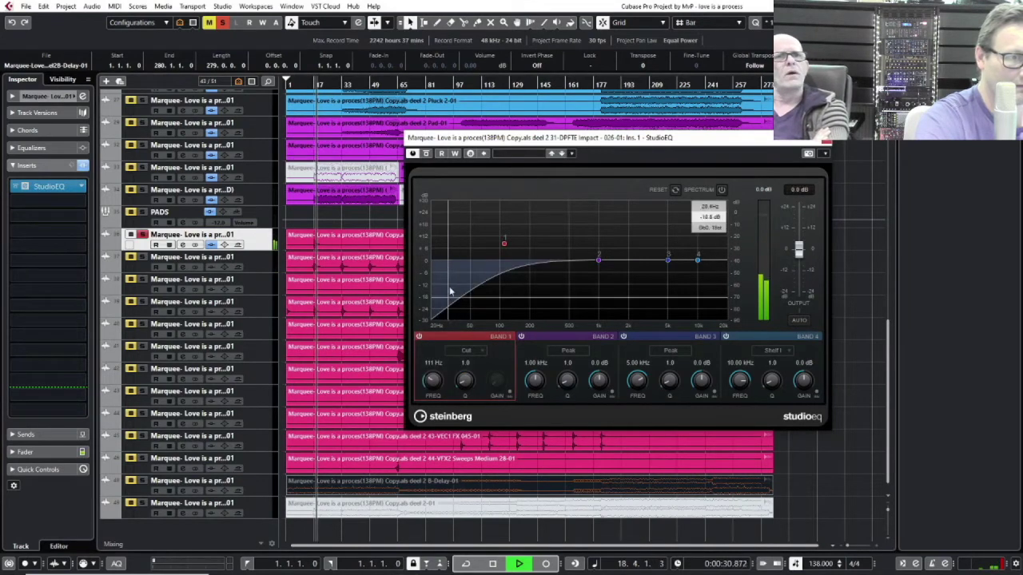
{"action": "left_click", "coordinate": [465, 350]}
{"action": "left_click", "coordinate": [469, 375]}
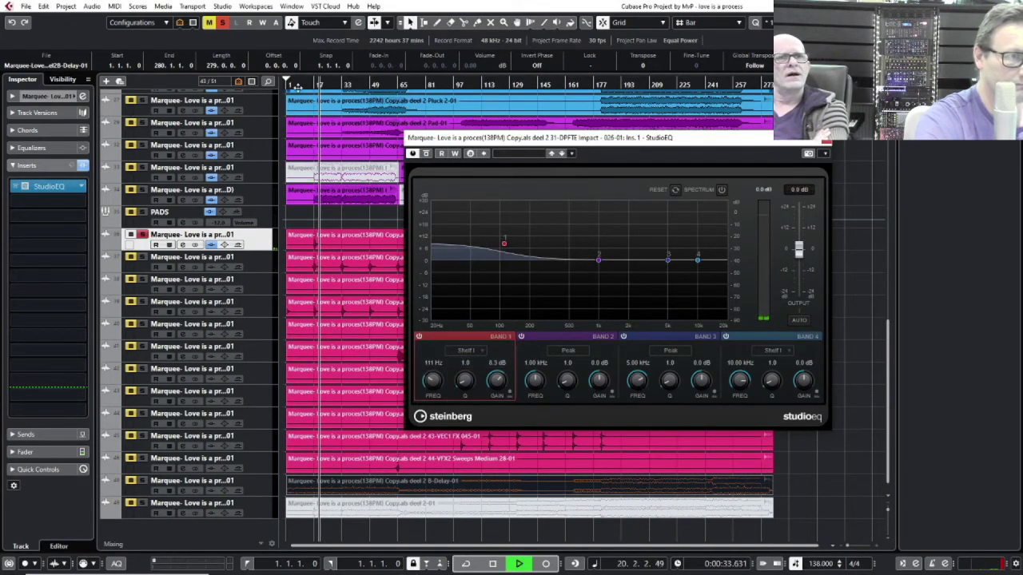
{"action": "left_click", "coordinate": [309, 83]}
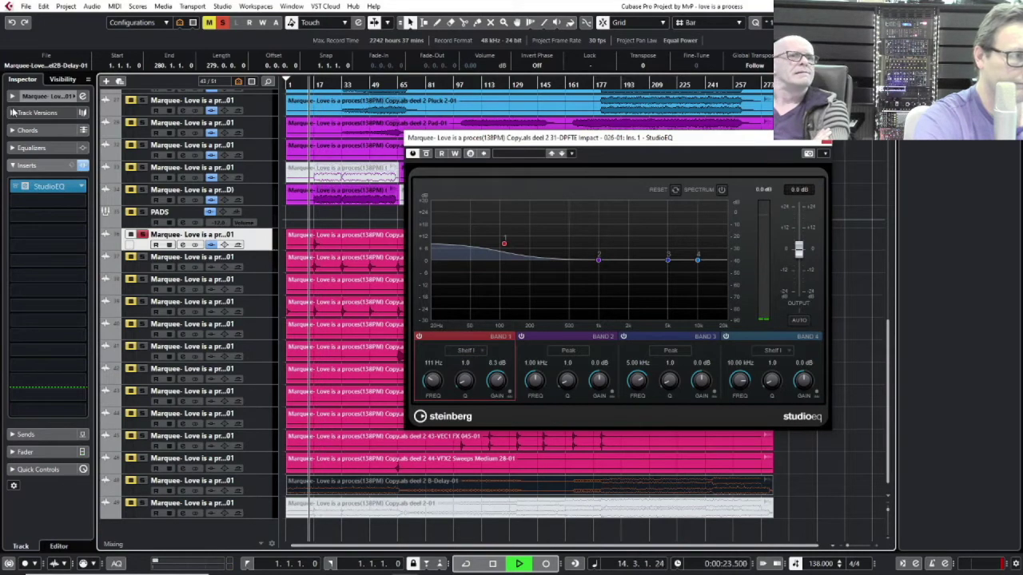
Step: Insert iZotope Ozone 7 after StudioEQ on the 31-DPFTE Impact track
{"action": "left_click", "coordinate": [56, 201]}
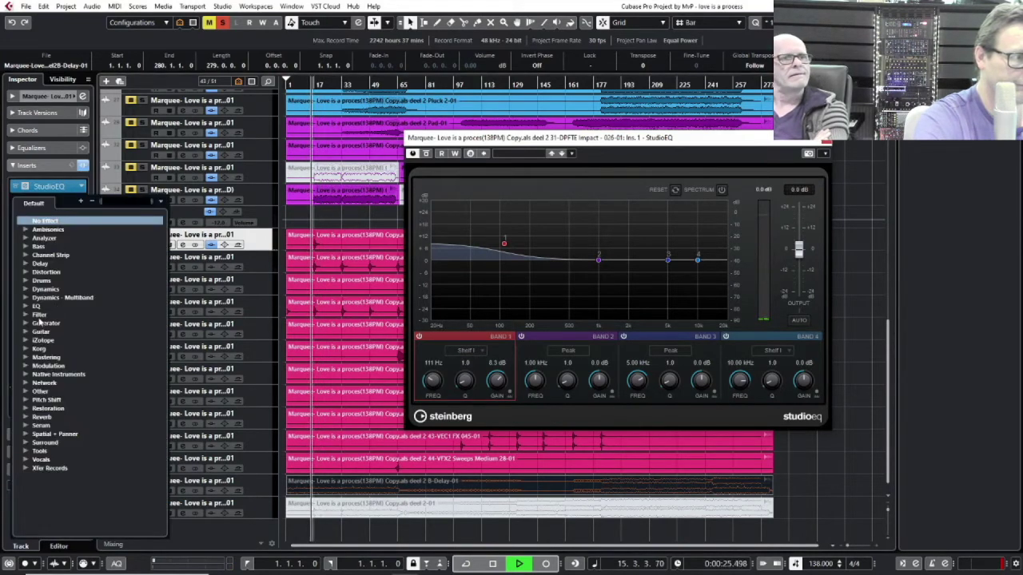
{"action": "left_click", "coordinate": [25, 341]}
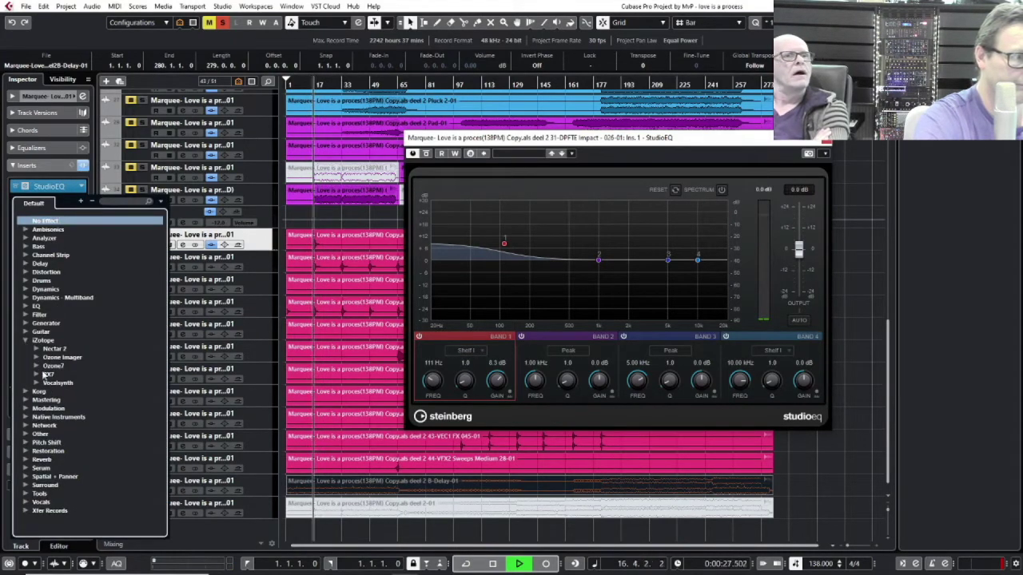
{"action": "left_click", "coordinate": [36, 365]}
{"action": "left_click", "coordinate": [54, 375]}
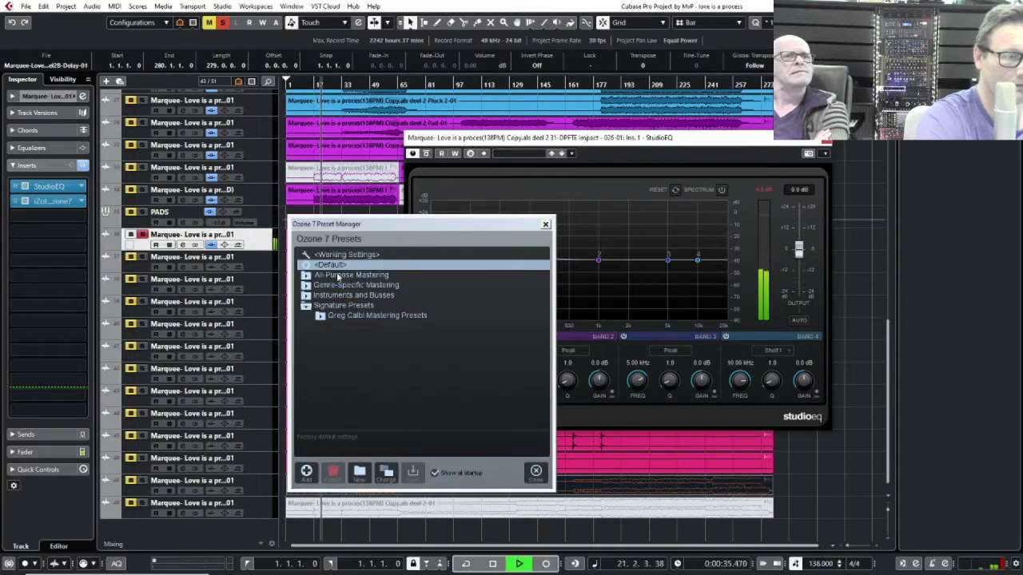
Step: Choose the All-Purpose Mastering preset Added Focus in Ozone 7, and close the preset manager and StudioEQ windows
{"action": "double_click", "coordinate": [338, 276]}
{"action": "left_click", "coordinate": [345, 286]}
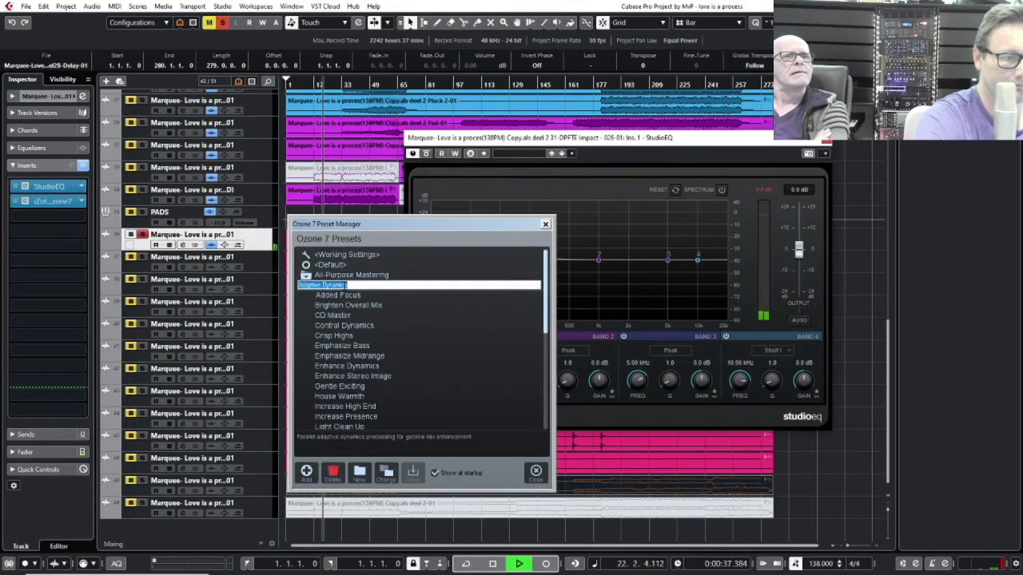
{"action": "left_click", "coordinate": [545, 224]}
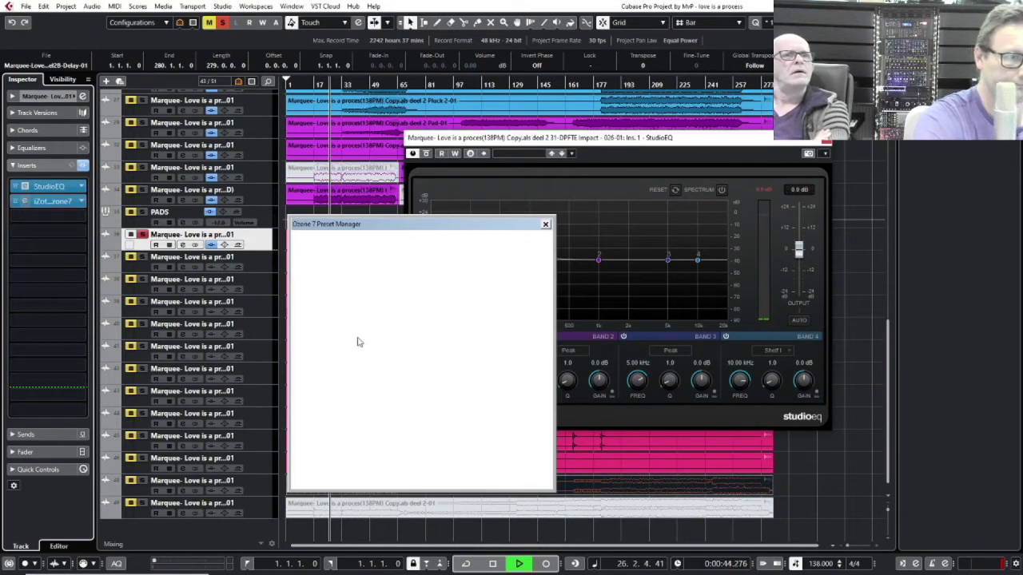
{"action": "double_click", "coordinate": [348, 287]}
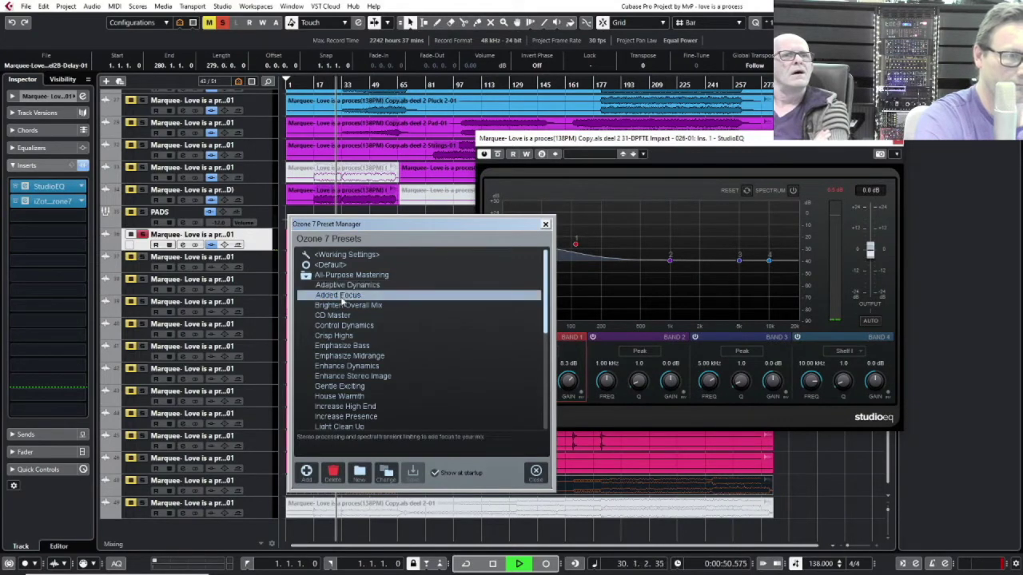
{"action": "left_click", "coordinate": [546, 225]}
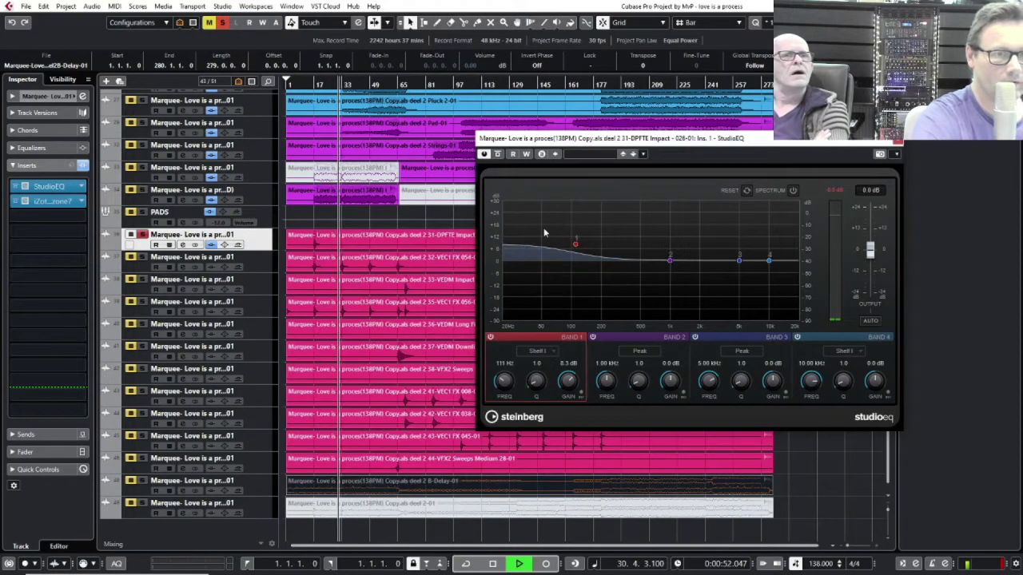
{"action": "left_click_drag", "start_coordinate": [687, 133], "coordinate": [521, 119]}
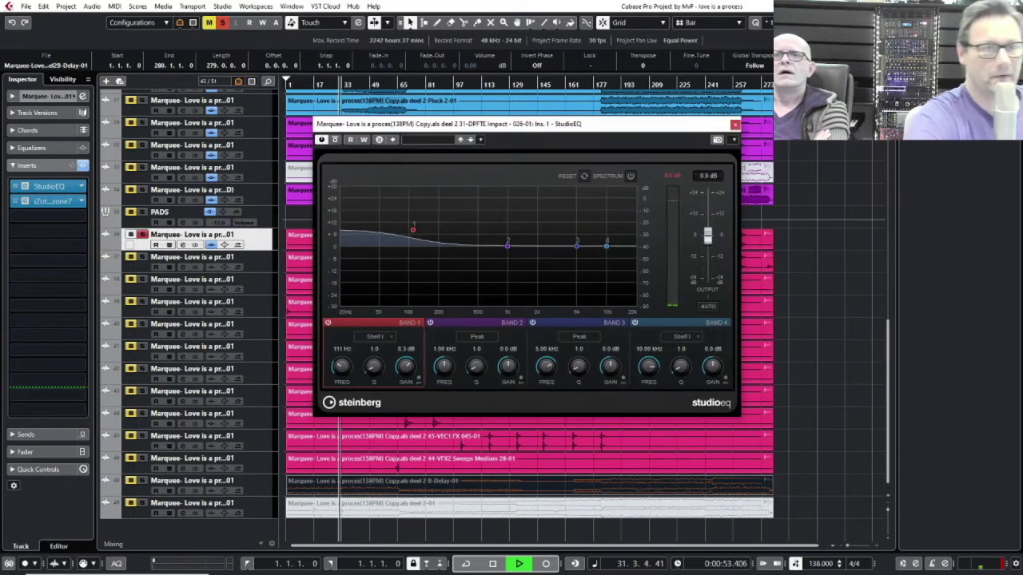
{"action": "left_click", "coordinate": [736, 126]}
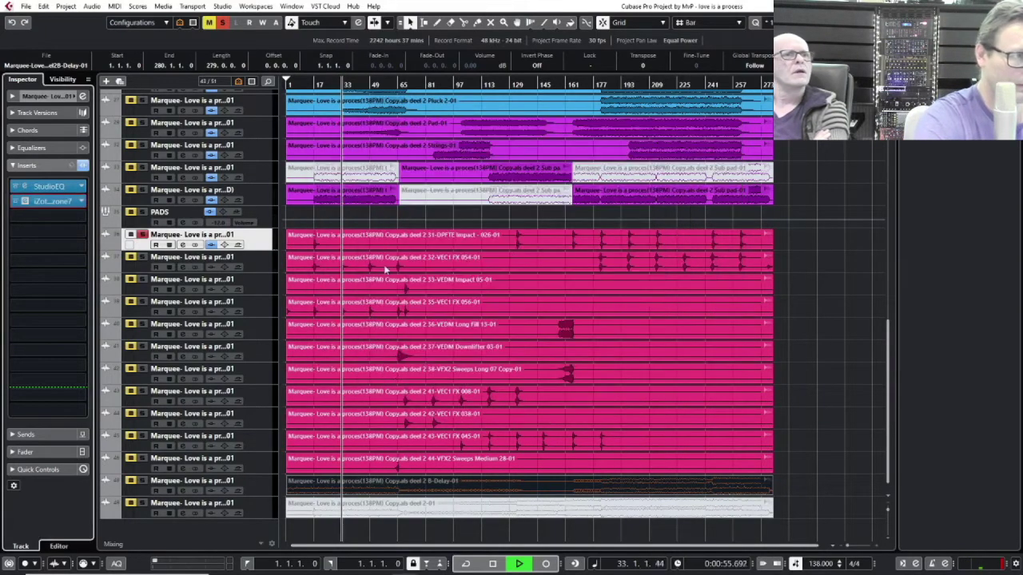
Step: Compare the impact track with its inserts bypassed and active, replaying from about bar 14
{"action": "left_click", "coordinate": [82, 166]}
{"action": "left_click", "coordinate": [84, 167]}
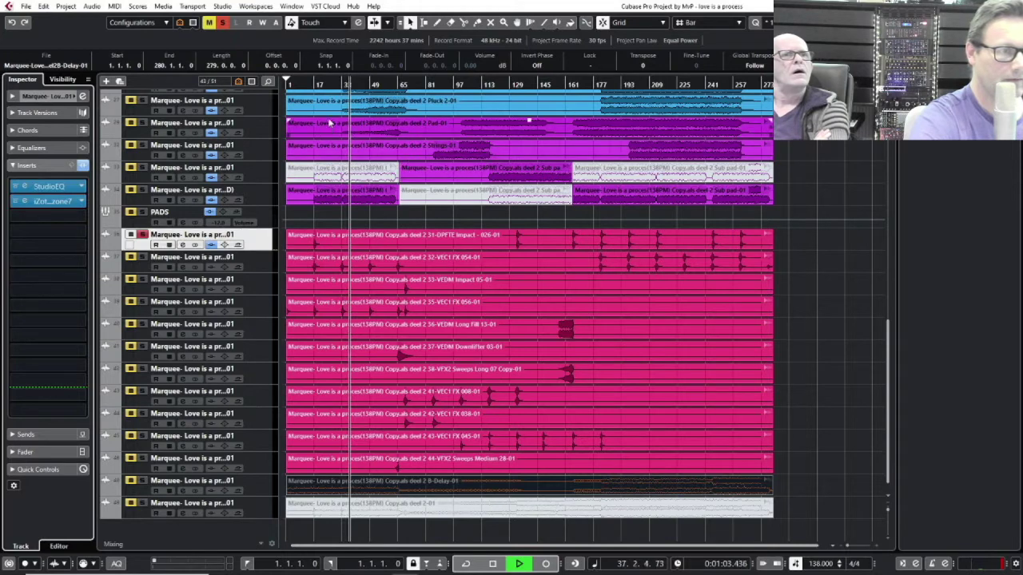
{"action": "left_click", "coordinate": [310, 83]}
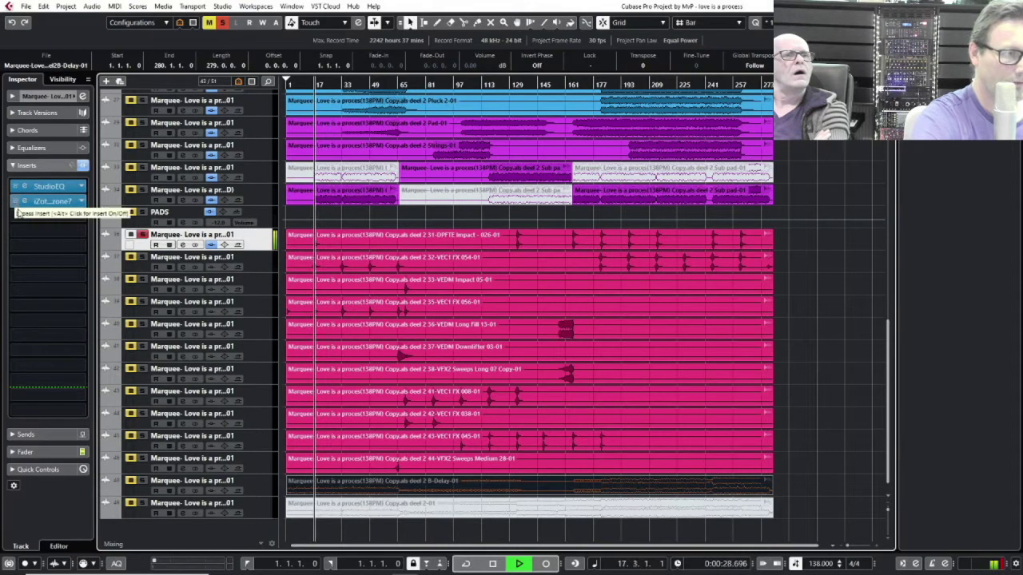
Step: Solo the 32-VEC1 FX 054 track alongside the impact and insert StudioEQ on it
{"action": "left_click", "coordinate": [142, 256]}
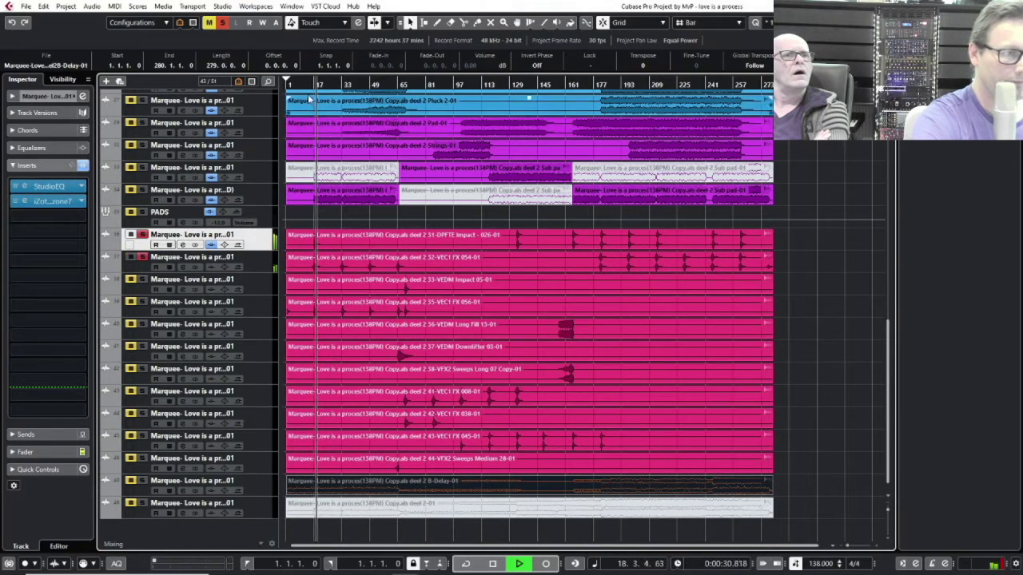
{"action": "left_click", "coordinate": [311, 85]}
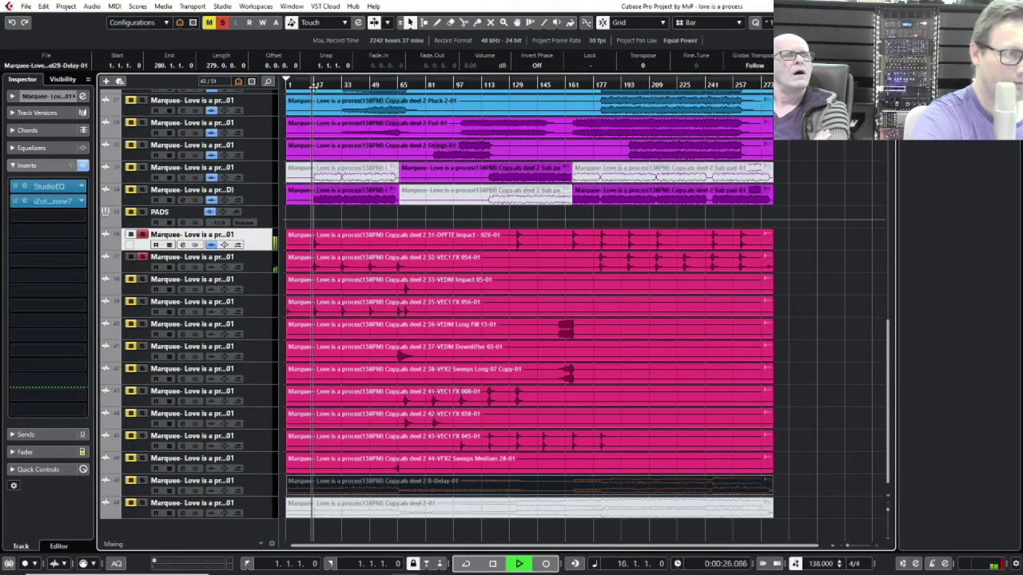
{"action": "left_click", "coordinate": [257, 264]}
{"action": "left_click", "coordinate": [48, 186]}
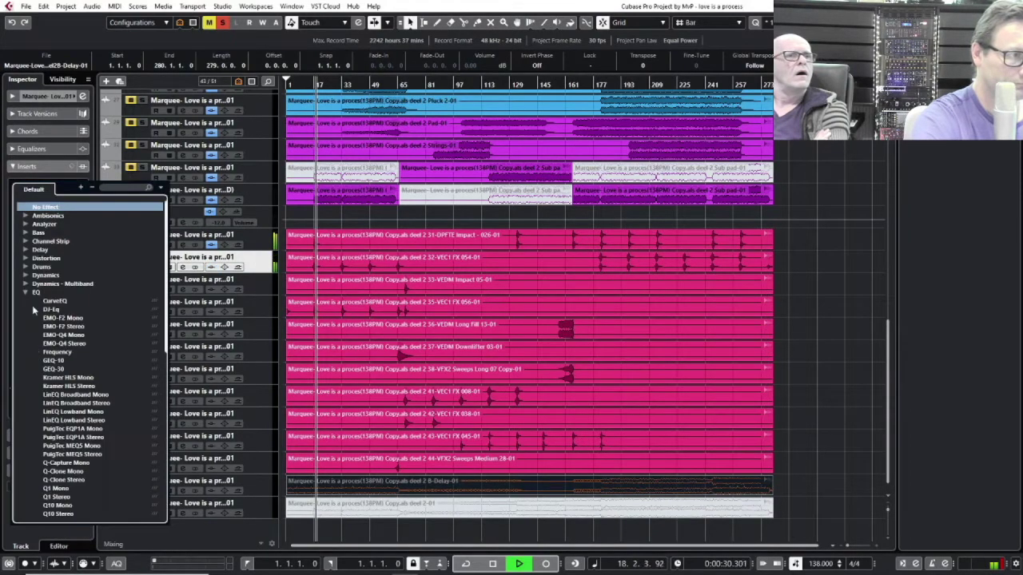
{"action": "scroll", "coordinate": [49, 422], "scroll_direction": "down", "scroll_amount": 8}
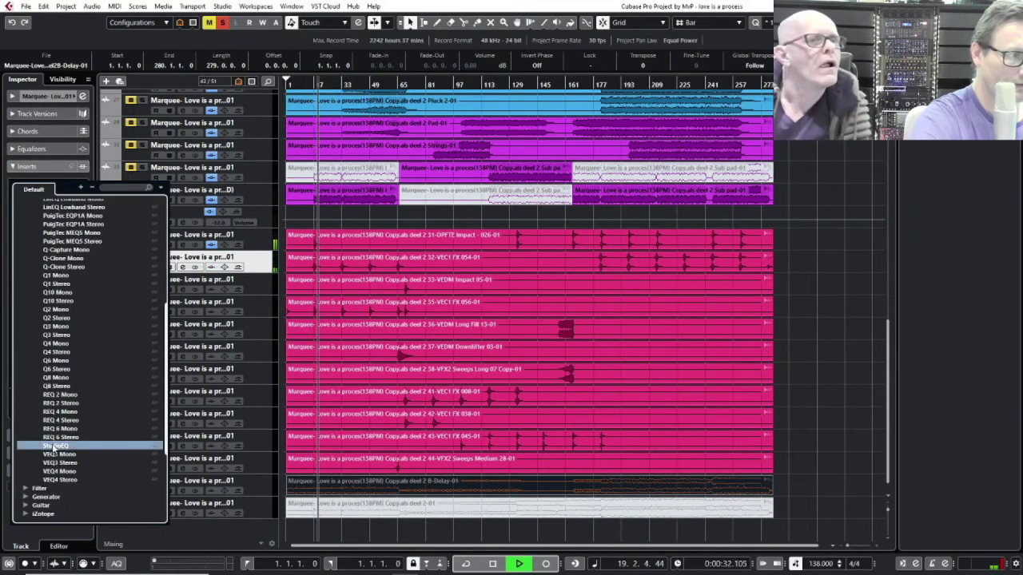
{"action": "left_click", "coordinate": [53, 446]}
Step: Set StudioEQ band 1 on the 32-VEC1 FX 054 track to a Cut filter at about 252 Hz
{"action": "left_click", "coordinate": [357, 358]}
{"action": "left_click", "coordinate": [368, 404]}
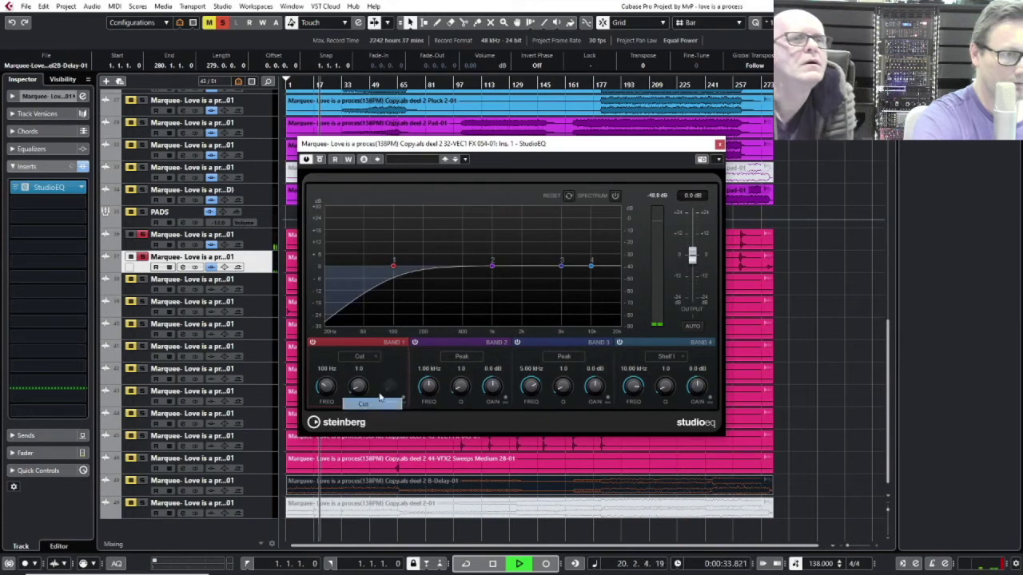
{"action": "left_click_drag", "start_coordinate": [396, 267], "coordinate": [434, 266]}
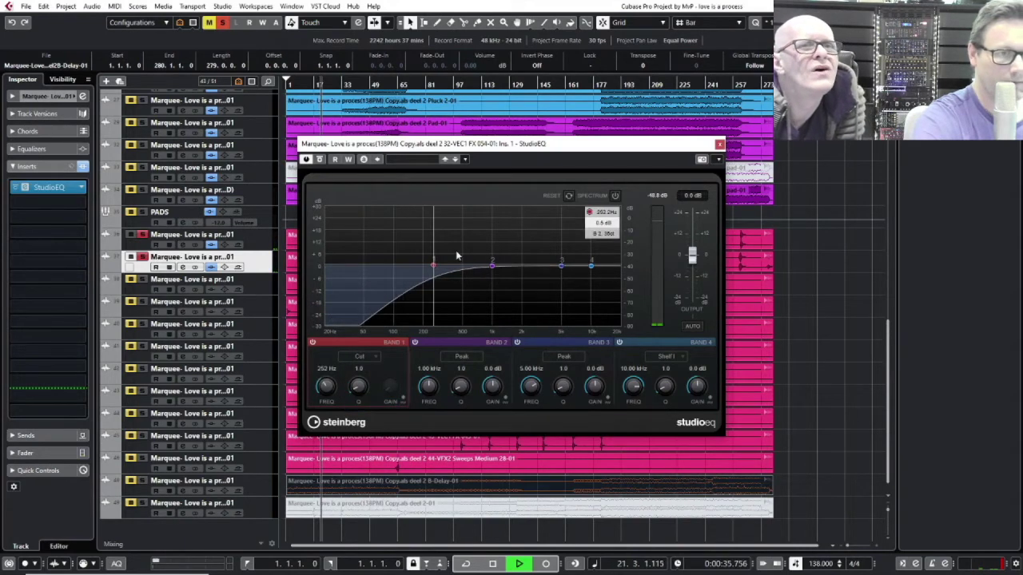
{"action": "left_click_drag", "start_coordinate": [606, 145], "coordinate": [686, 184]}
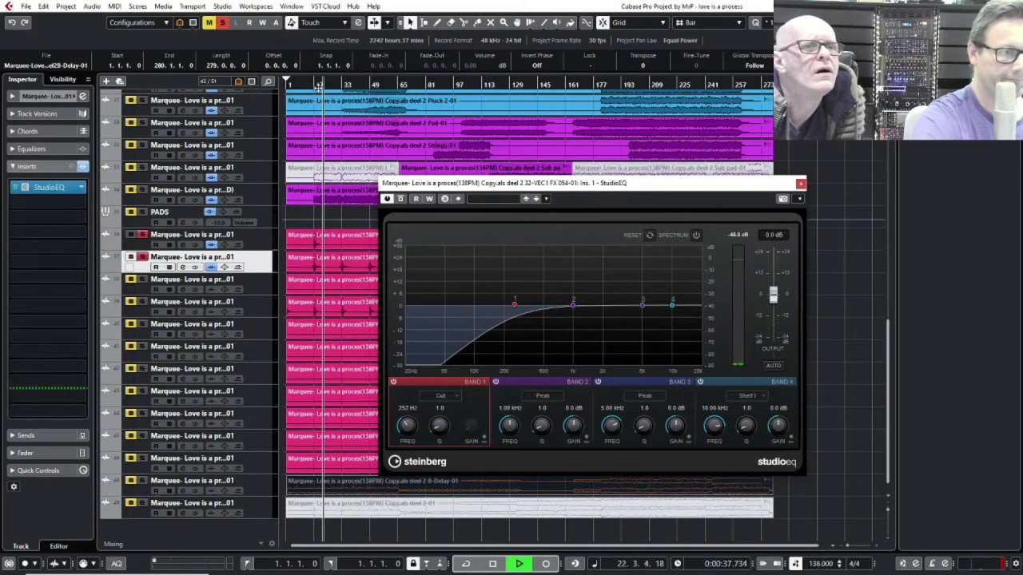
Step: Solo the 35-VEC1 FX 056 track as well and insert StudioEQ on it
{"action": "left_click", "coordinate": [142, 301]}
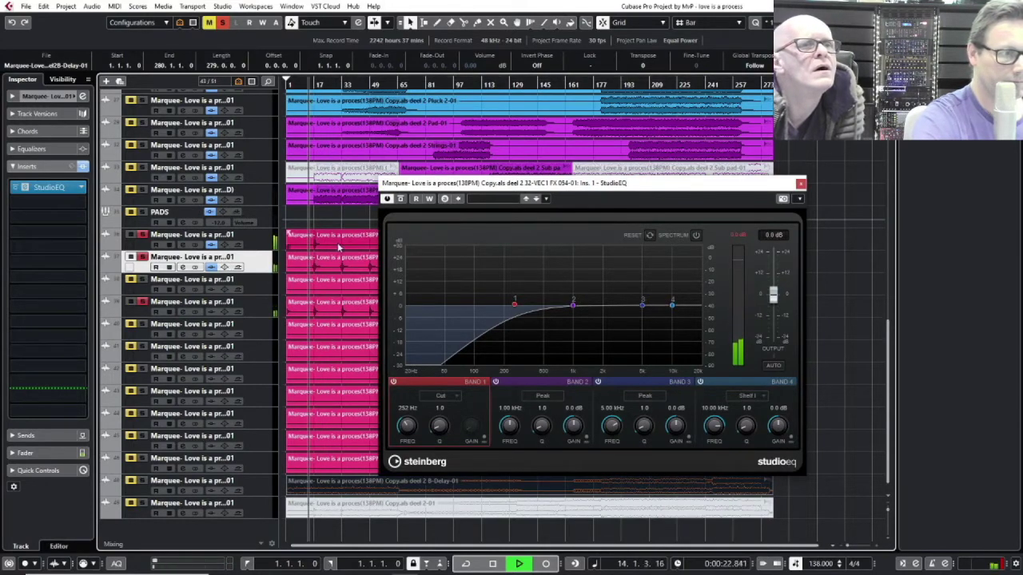
{"action": "left_click", "coordinate": [258, 310]}
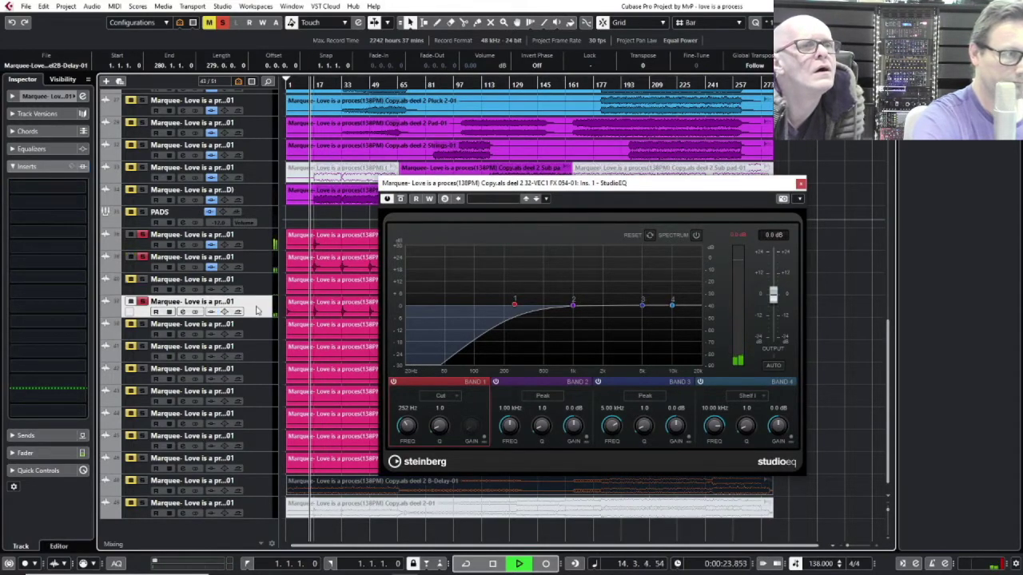
{"action": "left_click", "coordinate": [48, 184]}
{"action": "left_click", "coordinate": [25, 292]}
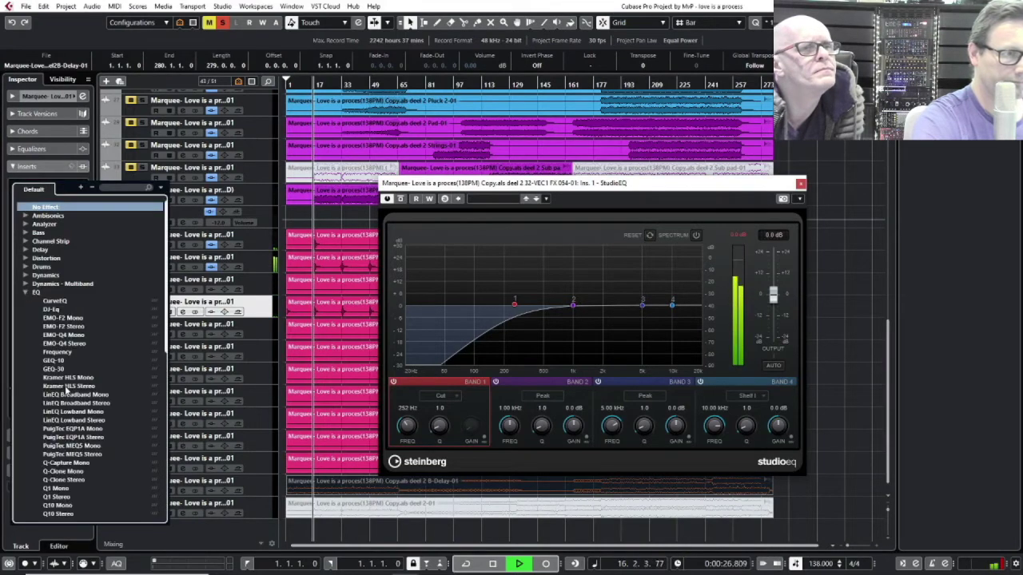
{"action": "scroll", "coordinate": [68, 392], "scroll_direction": "down", "scroll_amount": 7}
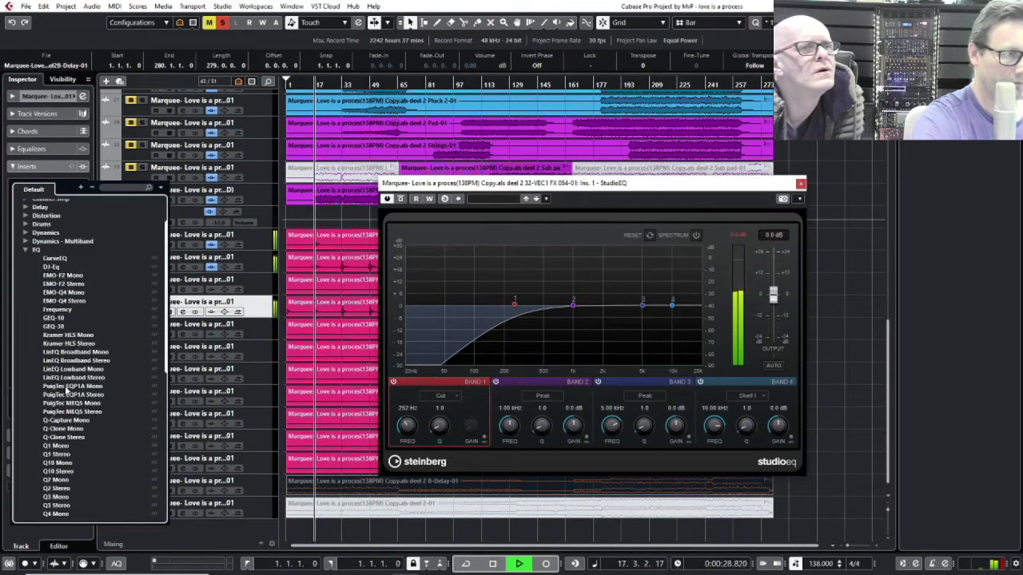
{"action": "left_click", "coordinate": [56, 488]}
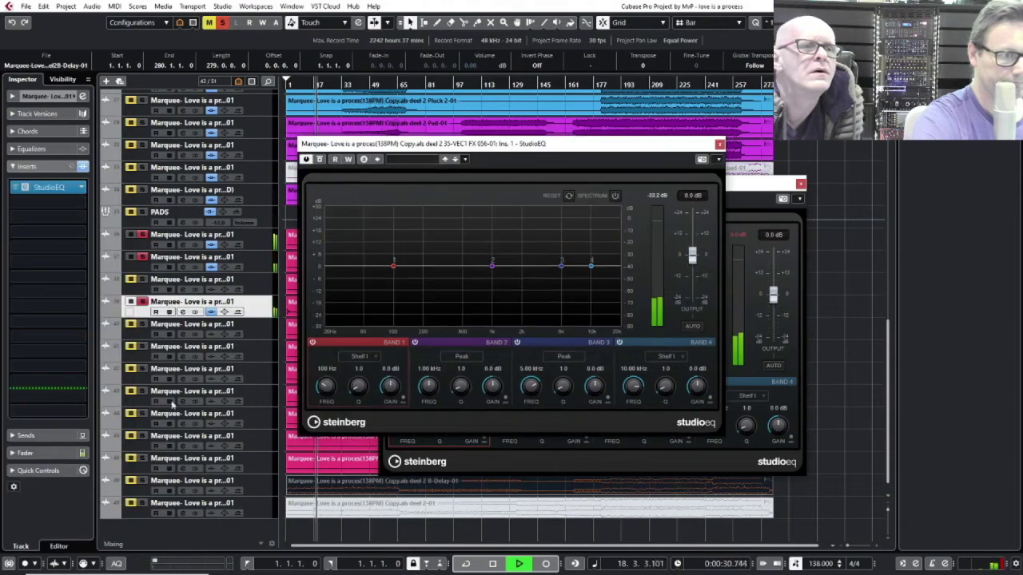
Step: Set StudioEQ band 1 on the 35-VEC1 FX 056 track to Cut and close both equalizer windows
{"action": "left_click", "coordinate": [380, 360]}
{"action": "left_click", "coordinate": [364, 403]}
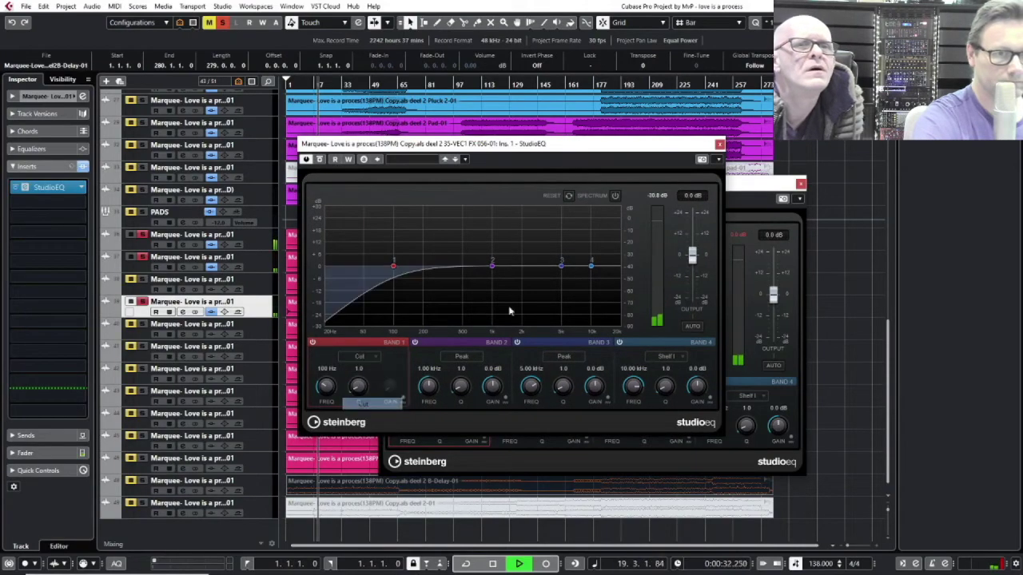
{"action": "left_click", "coordinate": [719, 144]}
{"action": "left_click", "coordinate": [801, 183]}
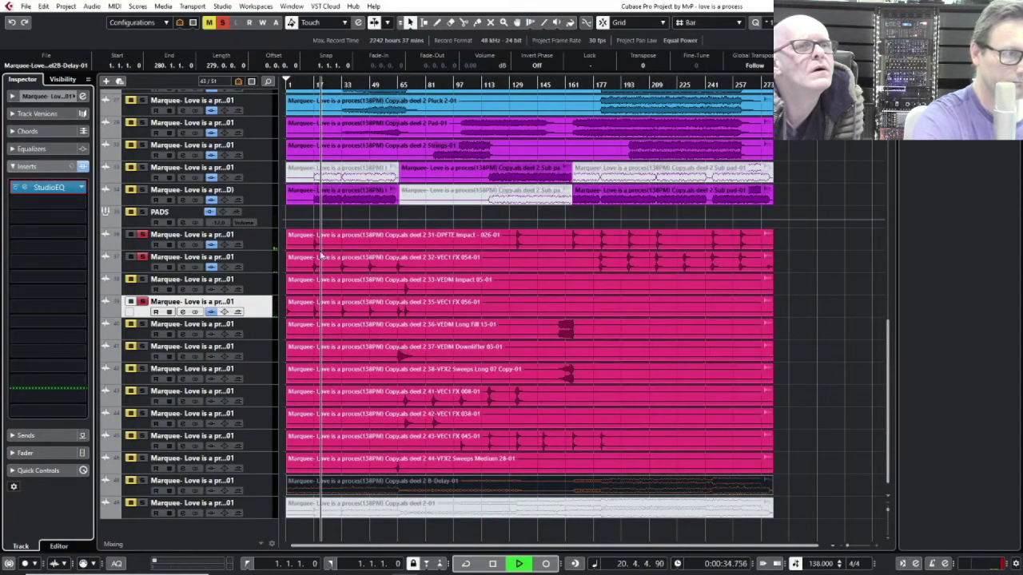
Step: Add a stereo group channel named FX for all tracks from 31-DPFTE Impact through 44-VFX2 Sweeps Medium 28
{"action": "left_click", "coordinate": [228, 248]}
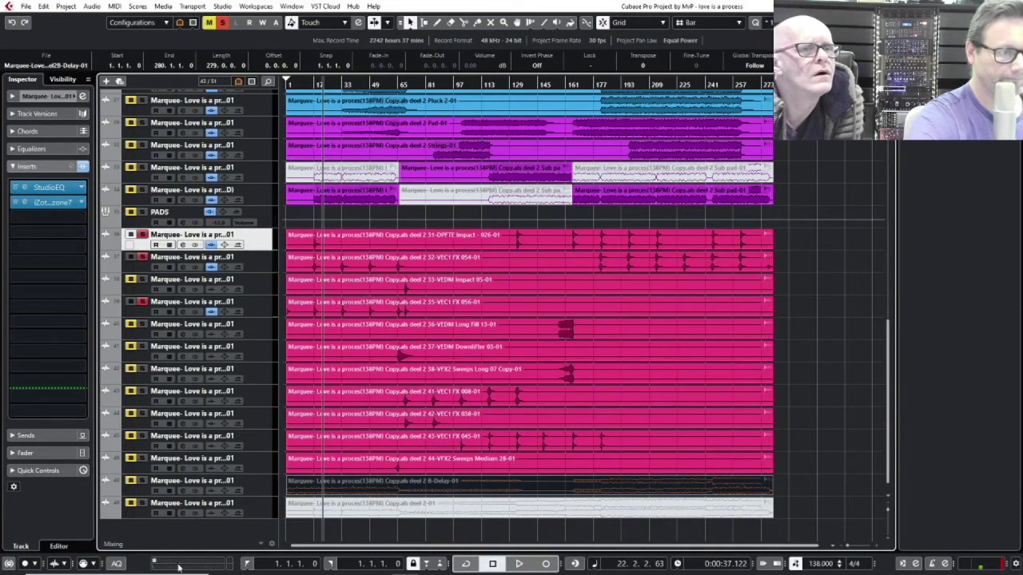
{"action": "right_click", "coordinate": [214, 530]}
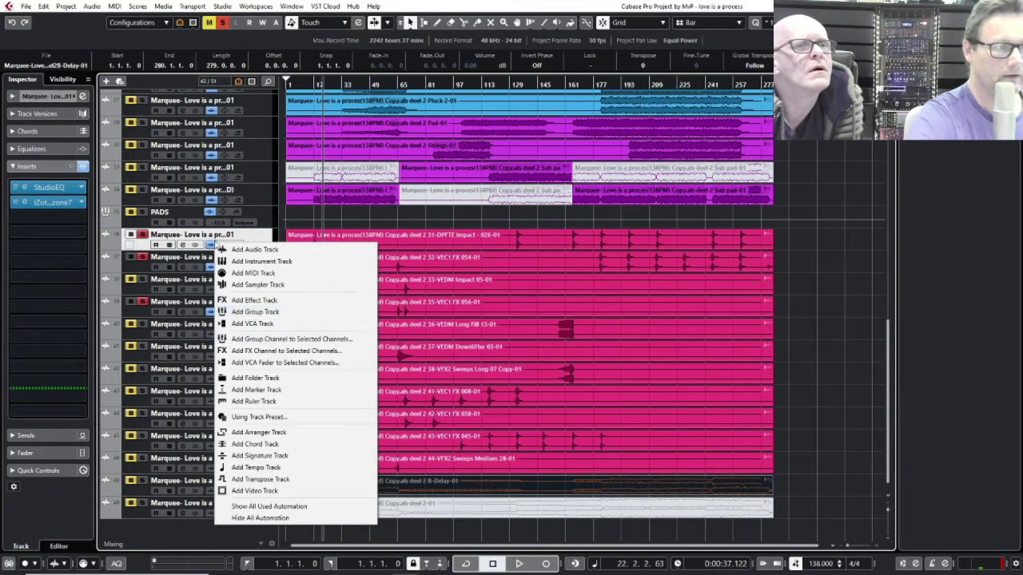
{"action": "left_click", "coordinate": [271, 234]}
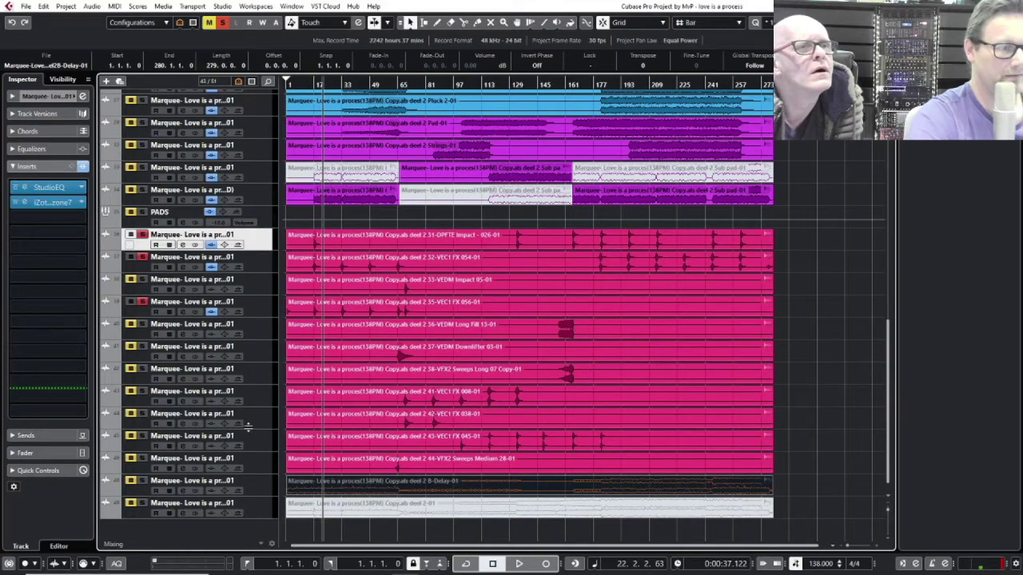
{"action": "left_click", "coordinate": [256, 465], "text": "shift"}
{"action": "right_click", "coordinate": [248, 260]}
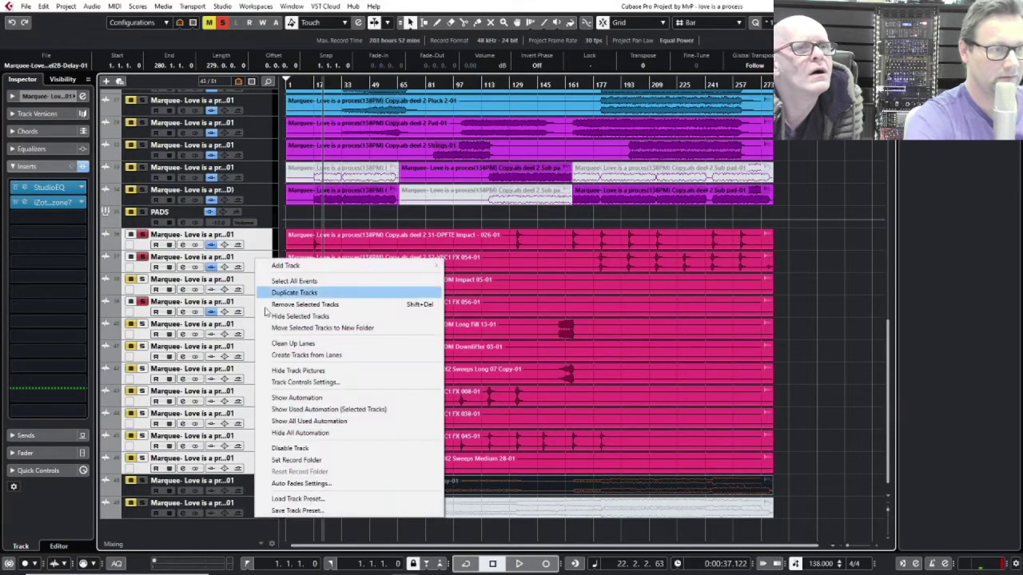
{"action": "mouse_move", "coordinate": [288, 269]}
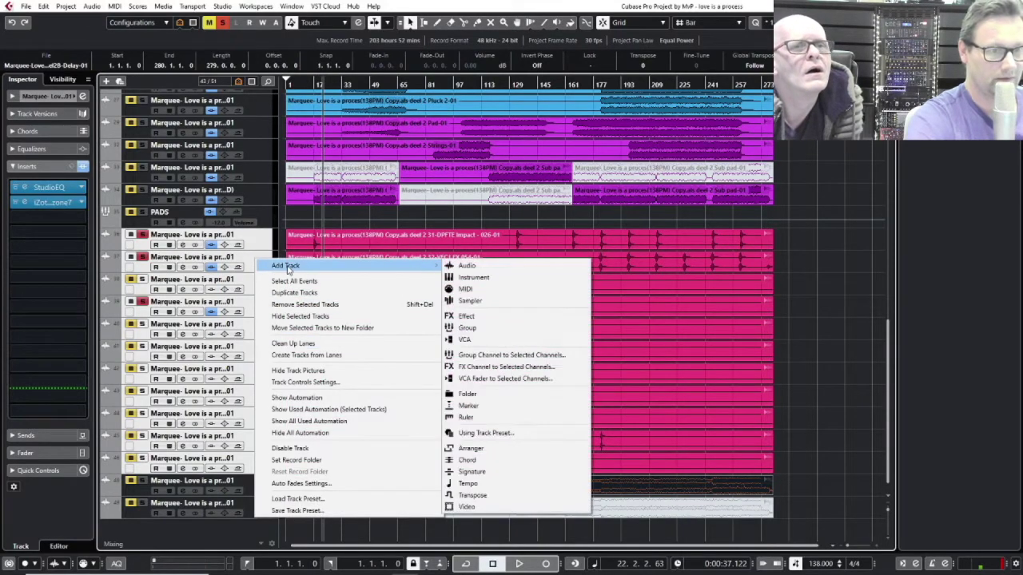
{"action": "left_click", "coordinate": [543, 358]}
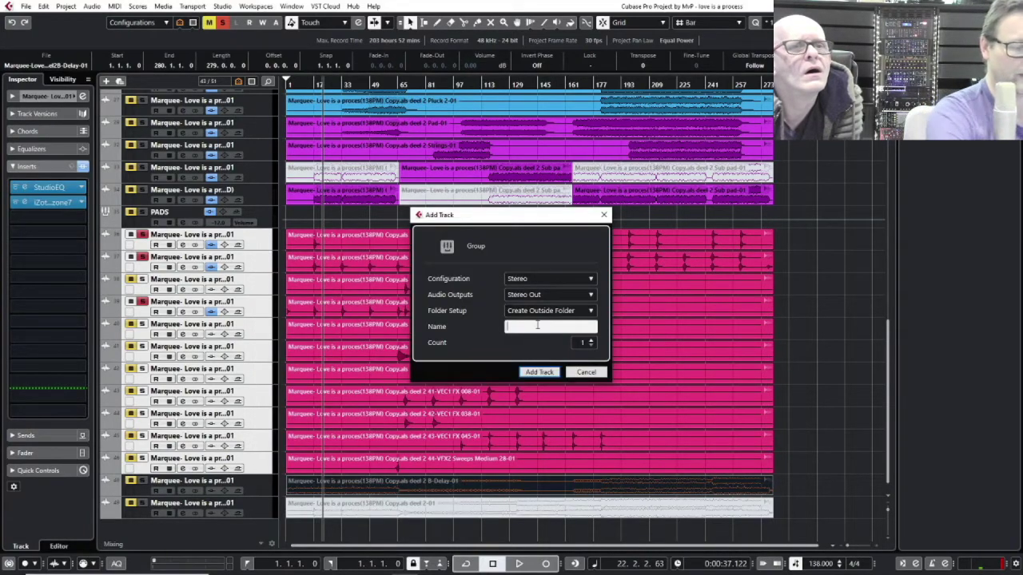
{"action": "type", "text": "FX"}
{"action": "key", "text": "Return"}
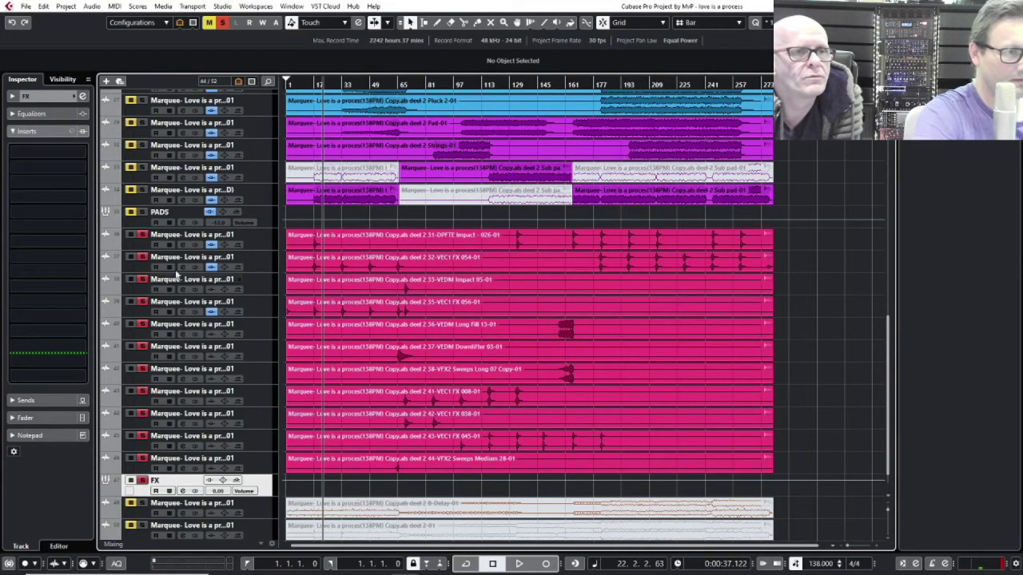
Step: Collapse the insert section for the 31-DPFTE Impact track and audition the soloed FX tracks, including from about bar 65
{"action": "left_click", "coordinate": [254, 241]}
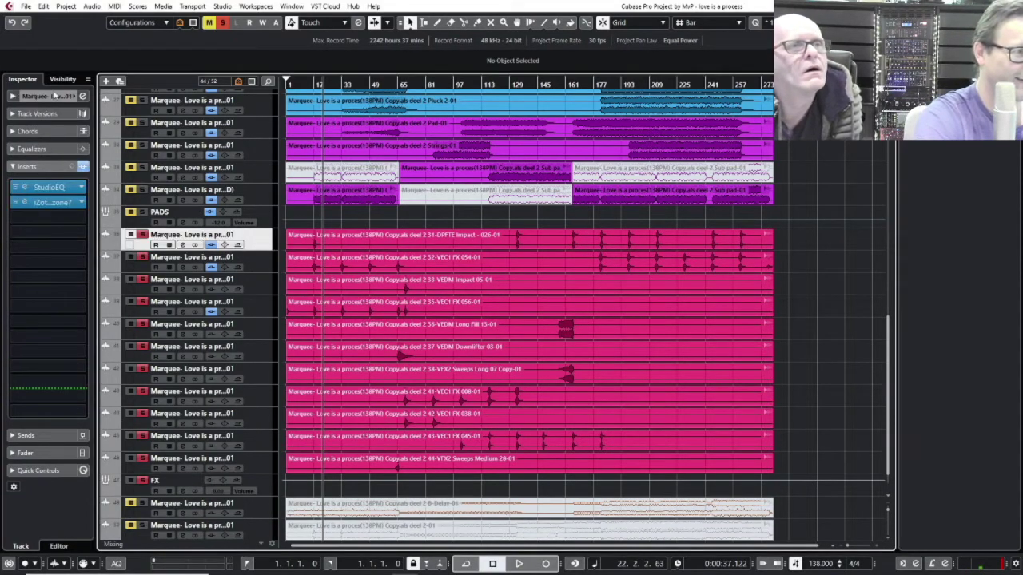
{"action": "left_click", "coordinate": [14, 96]}
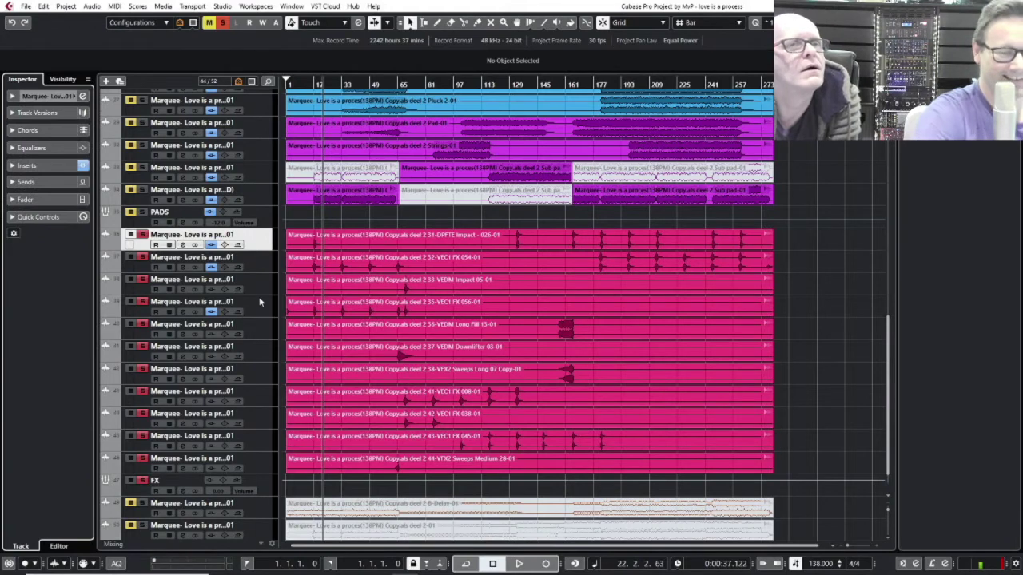
{"action": "key", "text": "space"}
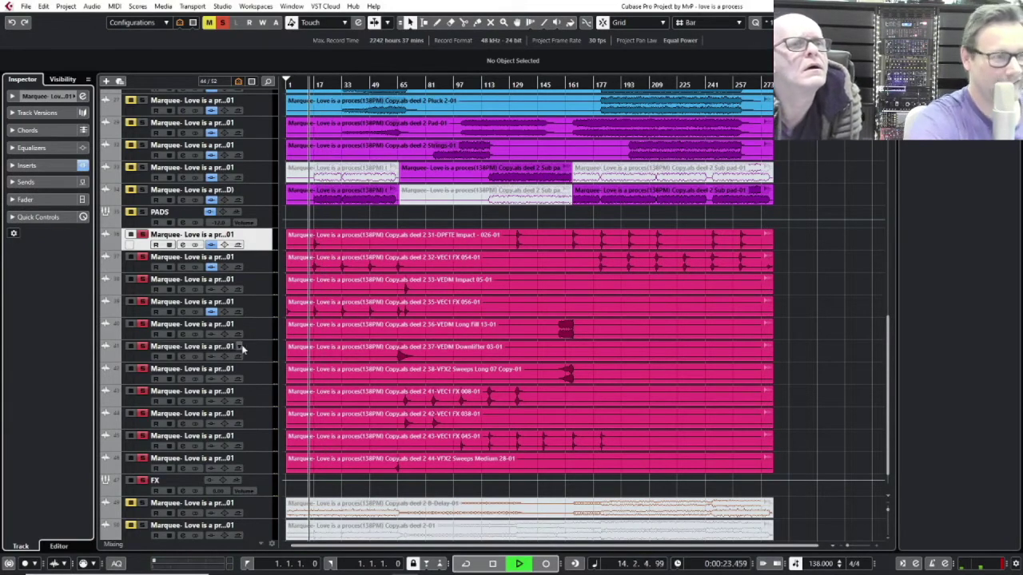
{"action": "left_click", "coordinate": [258, 284]}
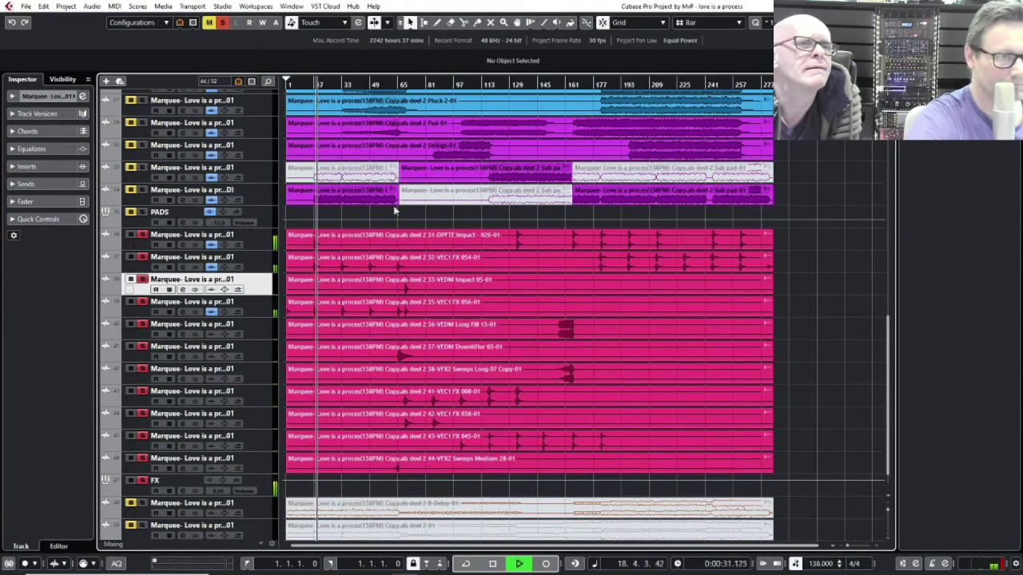
{"action": "left_click", "coordinate": [400, 84]}
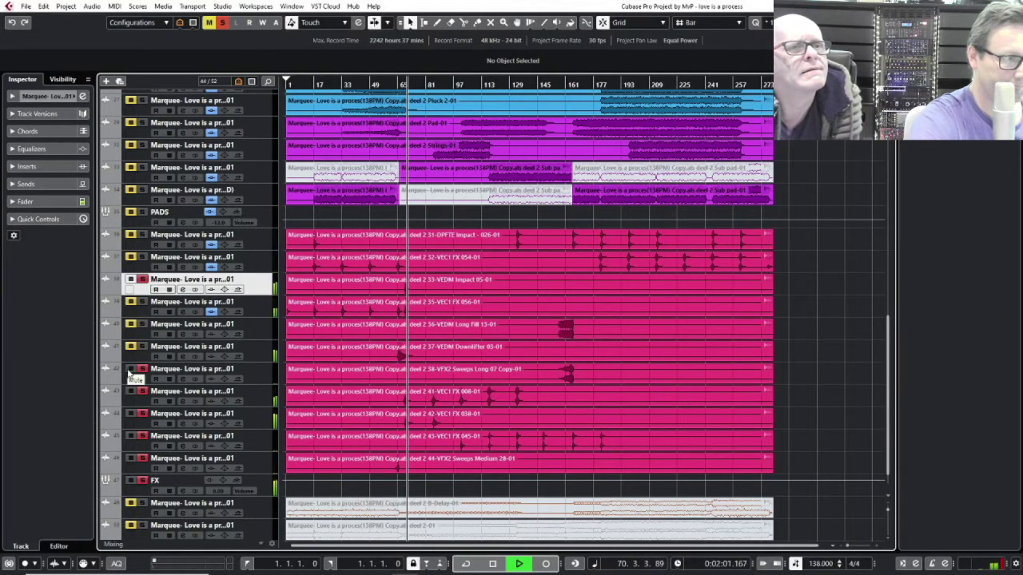
Step: Clear the solos on the FX tracks and solo only the 33-VEDM Impact 05 track, playing from about bar 65
{"action": "left_click", "coordinate": [131, 438]}
{"action": "left_click", "coordinate": [131, 480]}
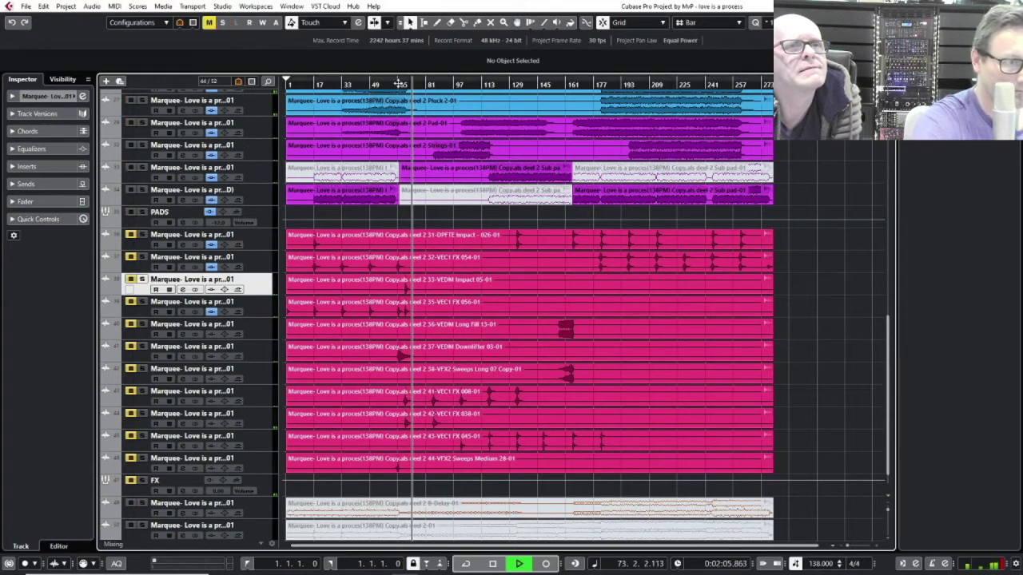
{"action": "left_click", "coordinate": [398, 84]}
{"action": "left_click", "coordinate": [142, 279]}
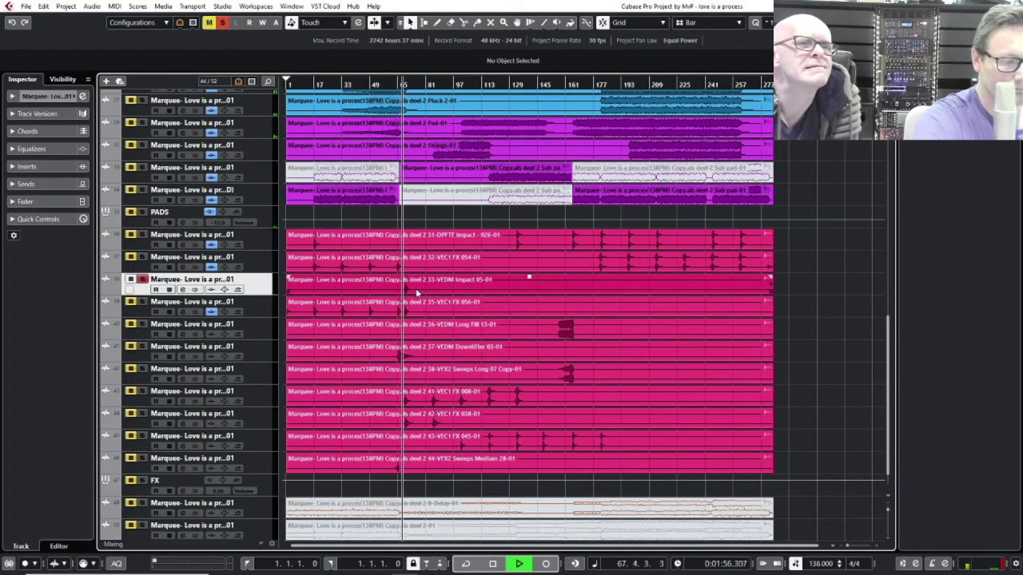
Step: Compare the 33-VEDM Impact 05 hit just after bar 65 with the 31-DPFTE Impact hit near bar 17
{"action": "key", "text": "h"}
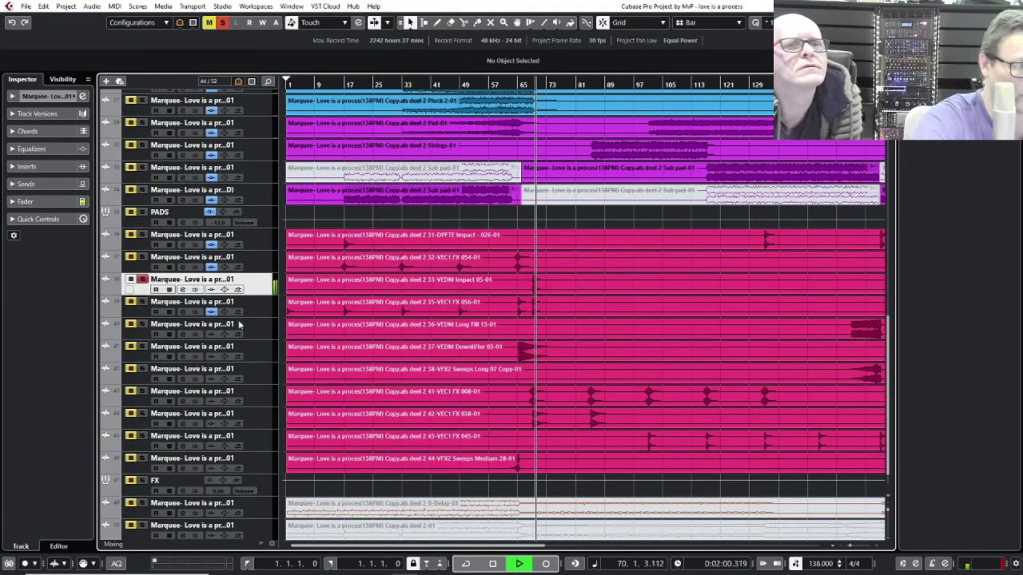
{"action": "left_click", "coordinate": [524, 83]}
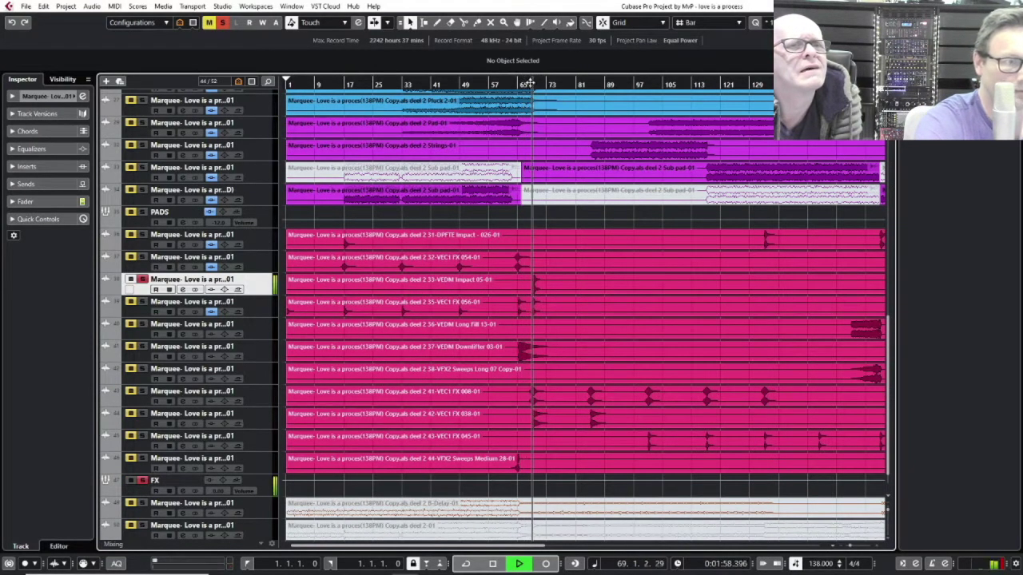
{"action": "left_click", "coordinate": [341, 85]}
Step: Cut out the 33-VEDM Impact 05 hit between bars 67 and 73 and move it onto the 31-DPFTE Impact track
{"action": "right_click", "coordinate": [556, 276]}
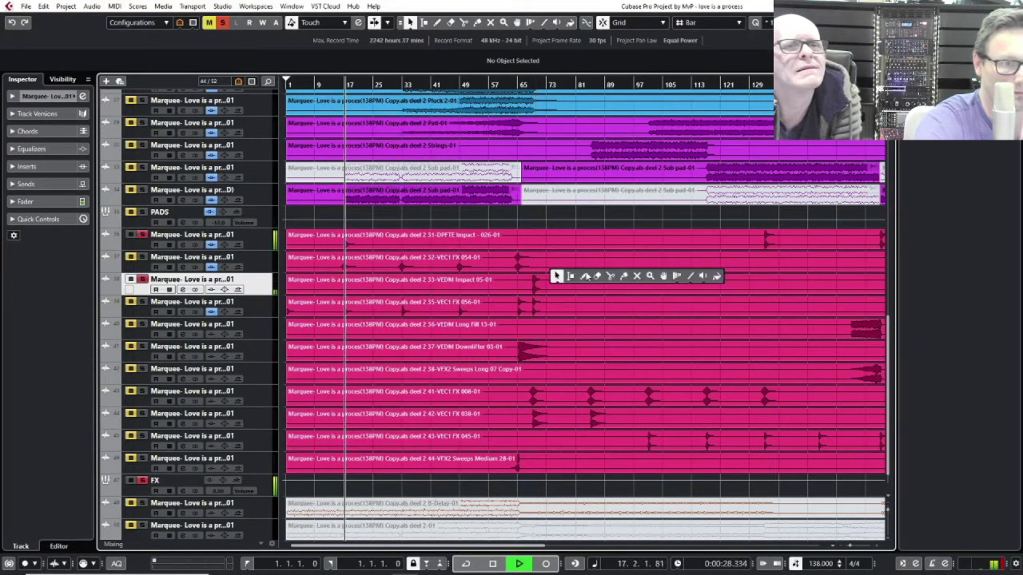
{"action": "left_click", "coordinate": [557, 276]}
{"action": "left_click_drag", "start_coordinate": [533, 289], "coordinate": [544, 239]}
{"action": "left_click", "coordinate": [548, 292]}
{"action": "key", "text": "1"}
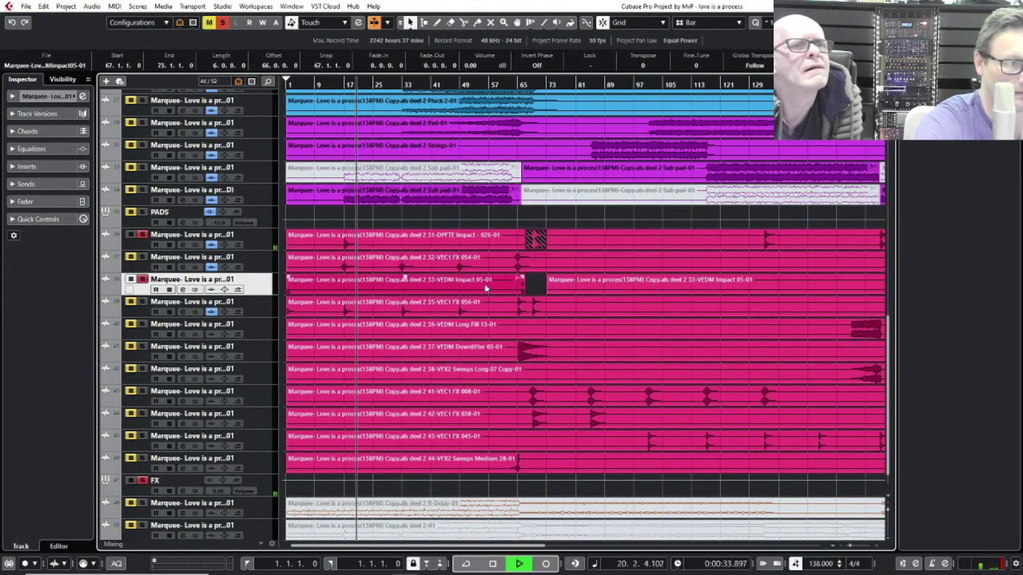
Step: Remove the 33-VEDM Impact 05 track together with its leftover events
{"action": "key", "text": "g"}
{"action": "key", "text": "g"}
{"action": "key", "text": "g"}
{"action": "key", "text": "g"}
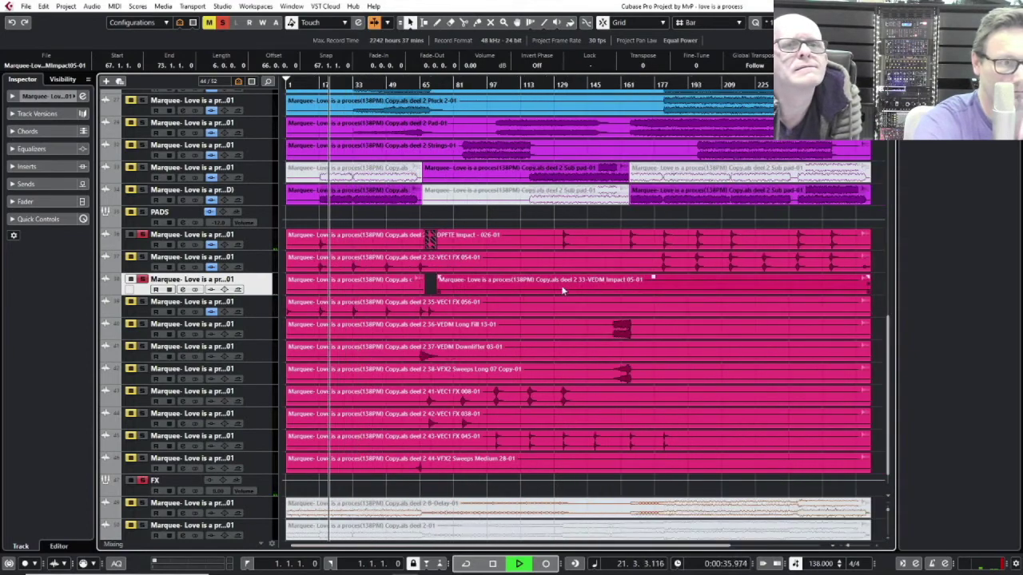
{"action": "right_click", "coordinate": [257, 289]}
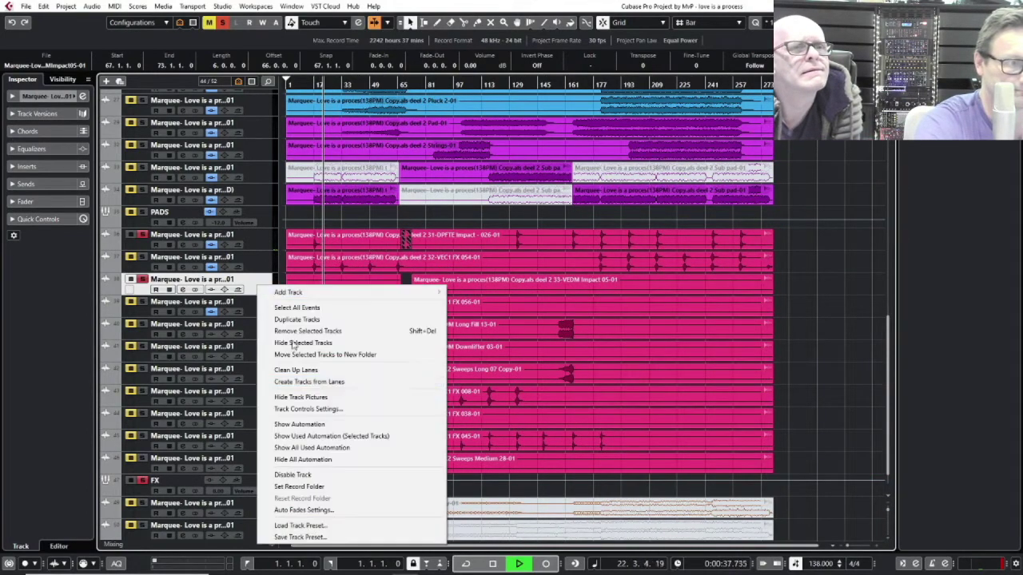
{"action": "left_click", "coordinate": [326, 329]}
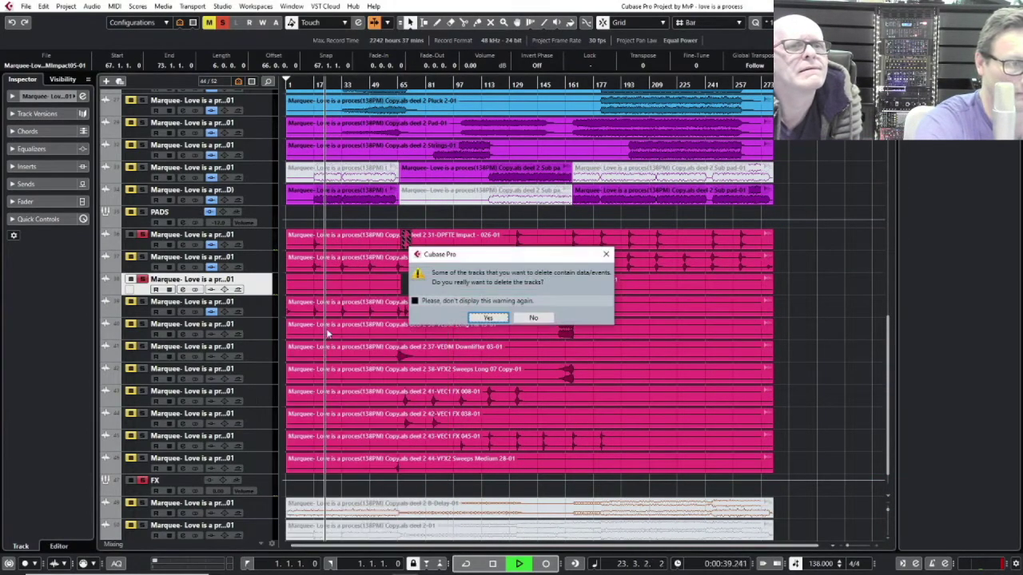
{"action": "left_click", "coordinate": [489, 317]}
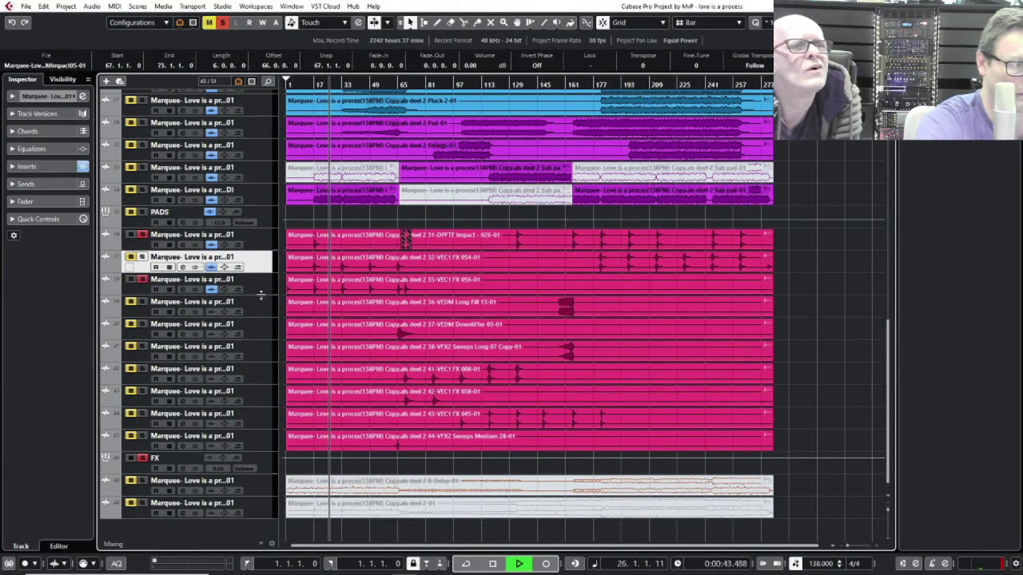
Step: Solo the 36-VEDM Long Fill 13 track, play it from about bar 156 and select its event
{"action": "left_click", "coordinate": [555, 86]}
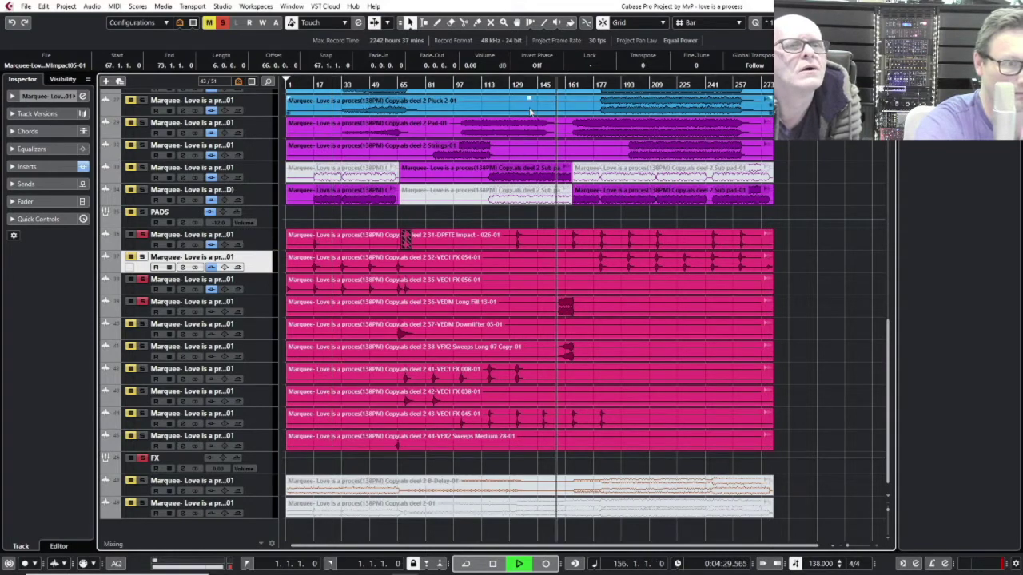
{"action": "left_click", "coordinate": [261, 312]}
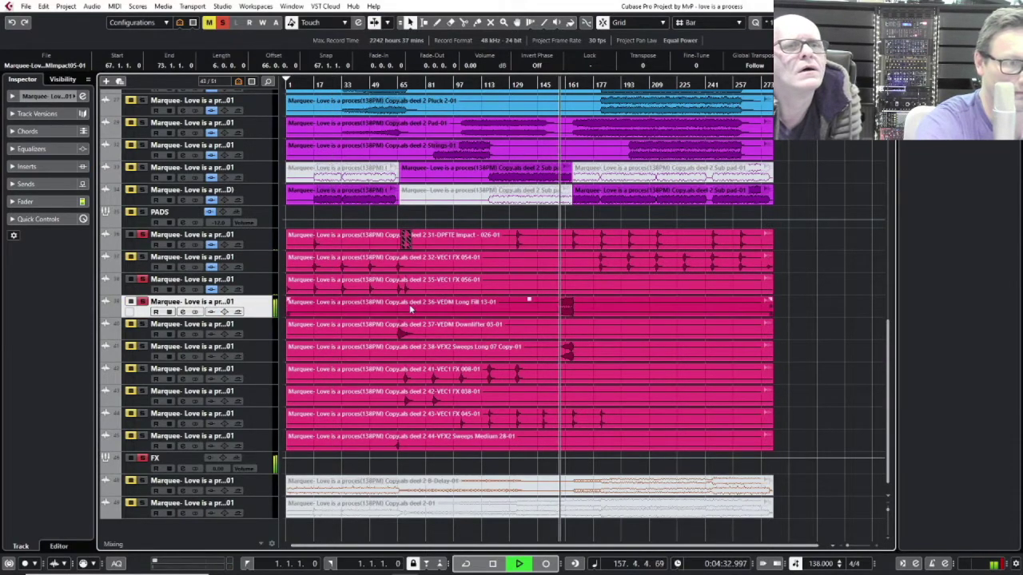
{"action": "left_click", "coordinate": [436, 314]}
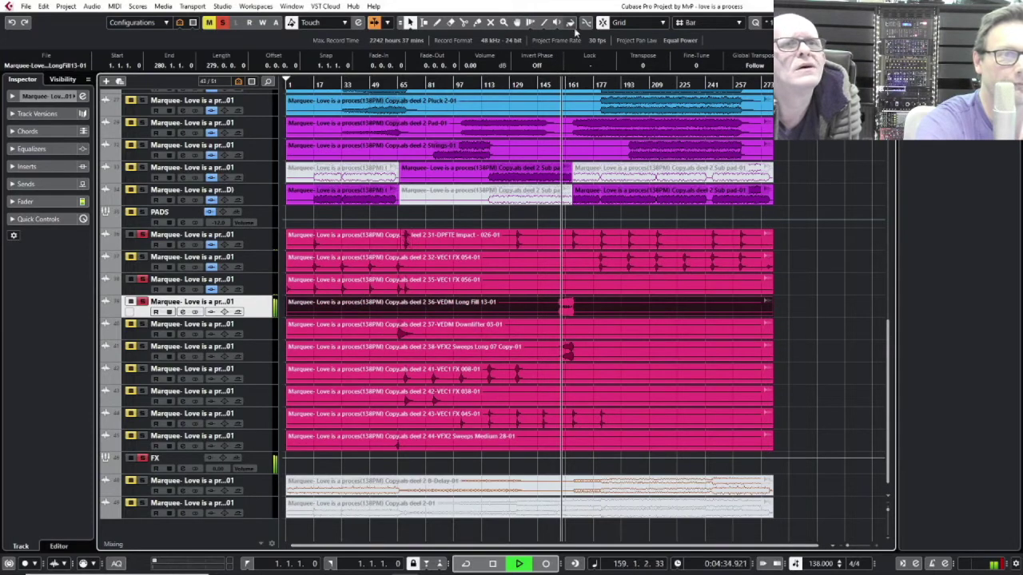
Step: Colour the 36-VEDM Long Fill 13 event red and move its track directly below 34-VEDM Long Fill 10
{"action": "left_click", "coordinate": [571, 25]}
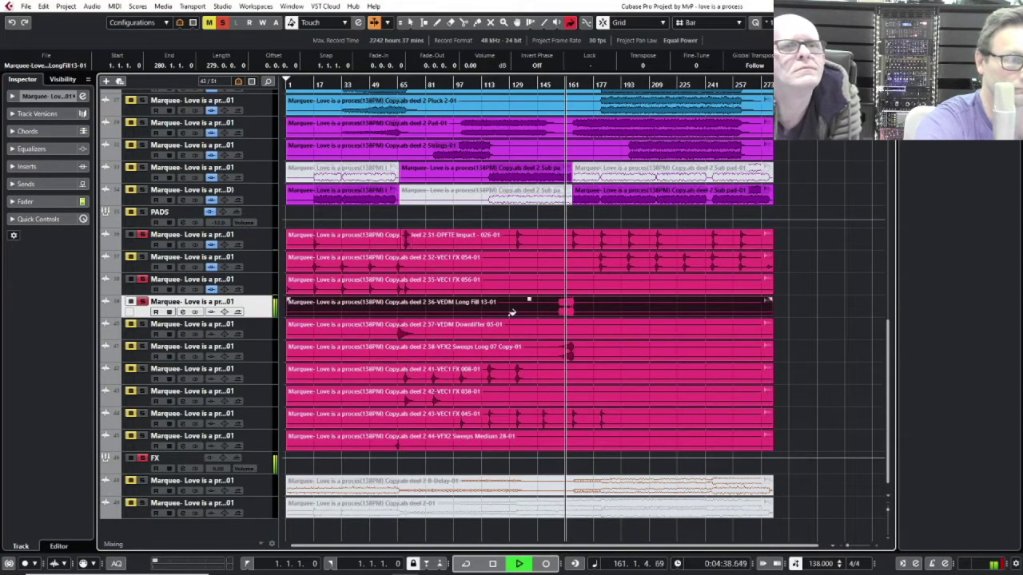
{"action": "key", "text": "1"}
{"action": "left_click_drag", "start_coordinate": [254, 305], "coordinate": [234, 247]}
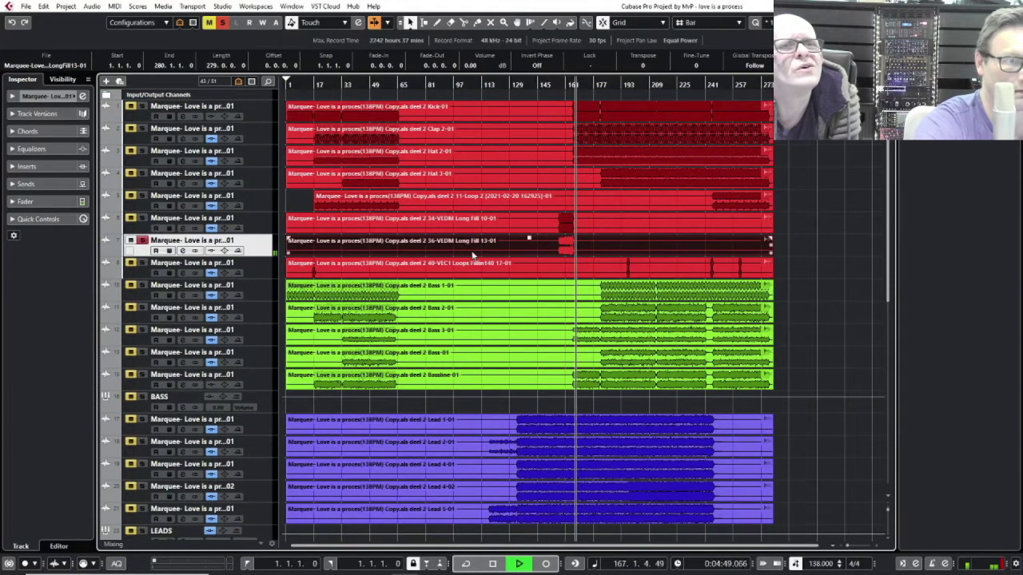
Step: Compare 34-VEDM Long Fill 10 with 36-VEDM Long Fill 13 by briefly soloing it during playback before bar 161
{"action": "left_click", "coordinate": [552, 85]}
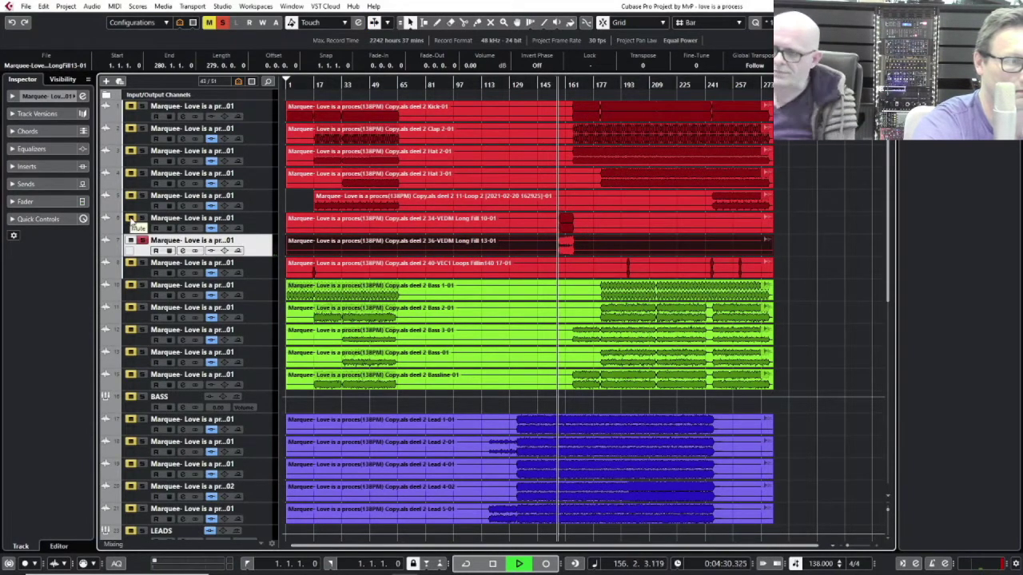
{"action": "left_click", "coordinate": [132, 219]}
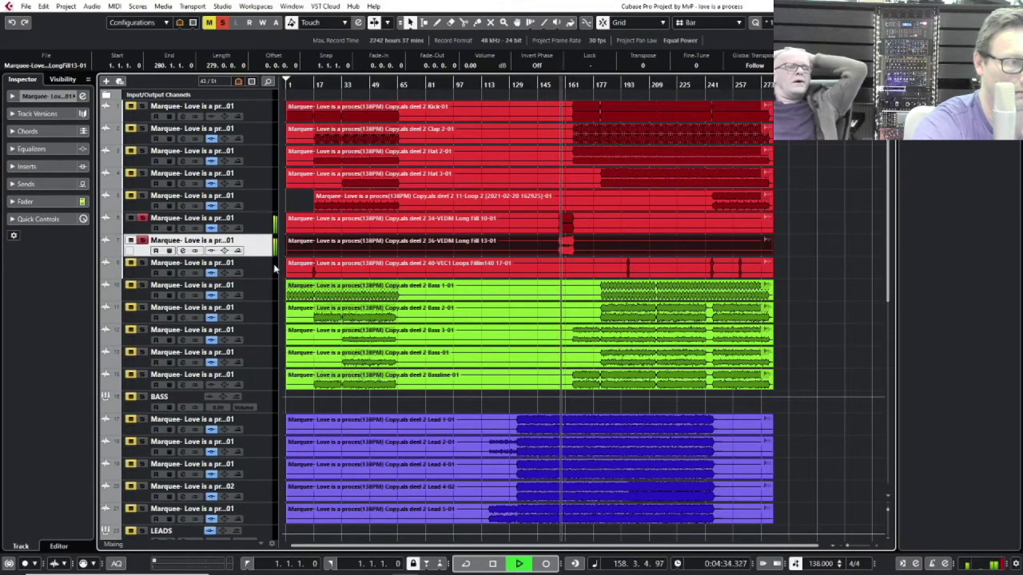
{"action": "left_click", "coordinate": [133, 220]}
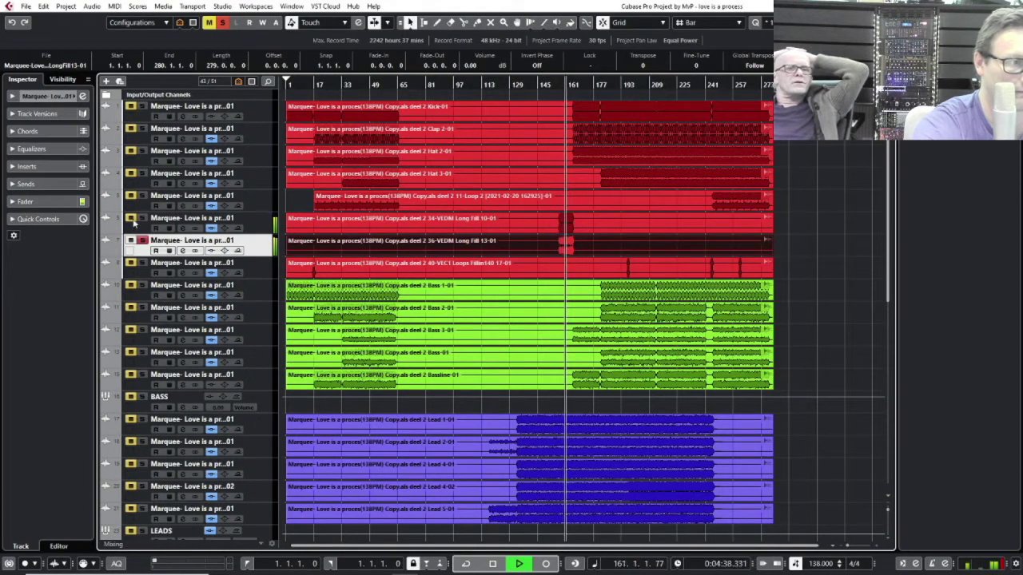
Step: Insert StudioEQ in the first insert slot of the 36-VEDM Long Fill 13 track
{"action": "left_click", "coordinate": [14, 166]}
{"action": "left_click", "coordinate": [36, 188]}
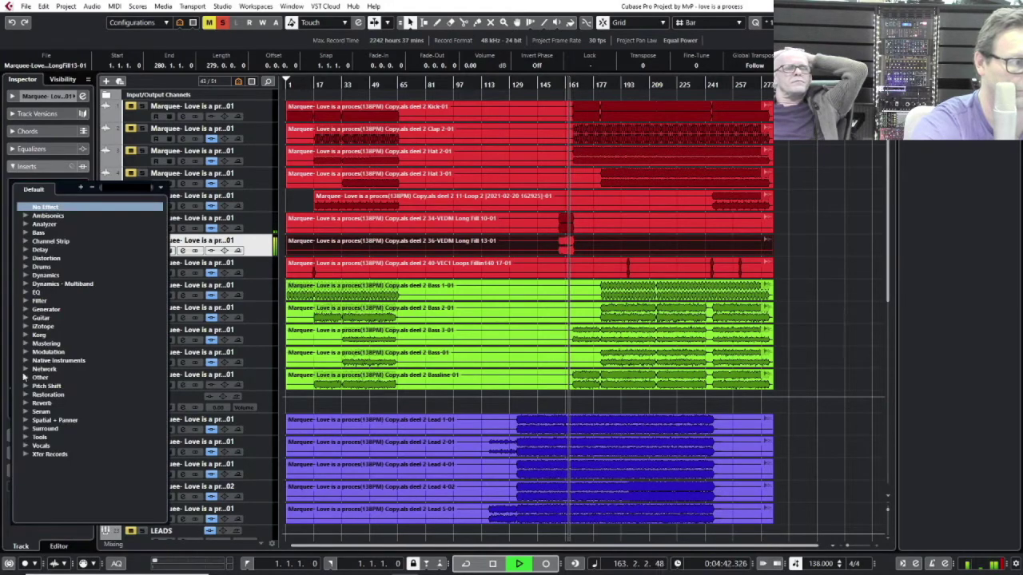
{"action": "left_click", "coordinate": [25, 293]}
{"action": "scroll", "coordinate": [72, 384], "scroll_direction": "down", "scroll_amount": 3}
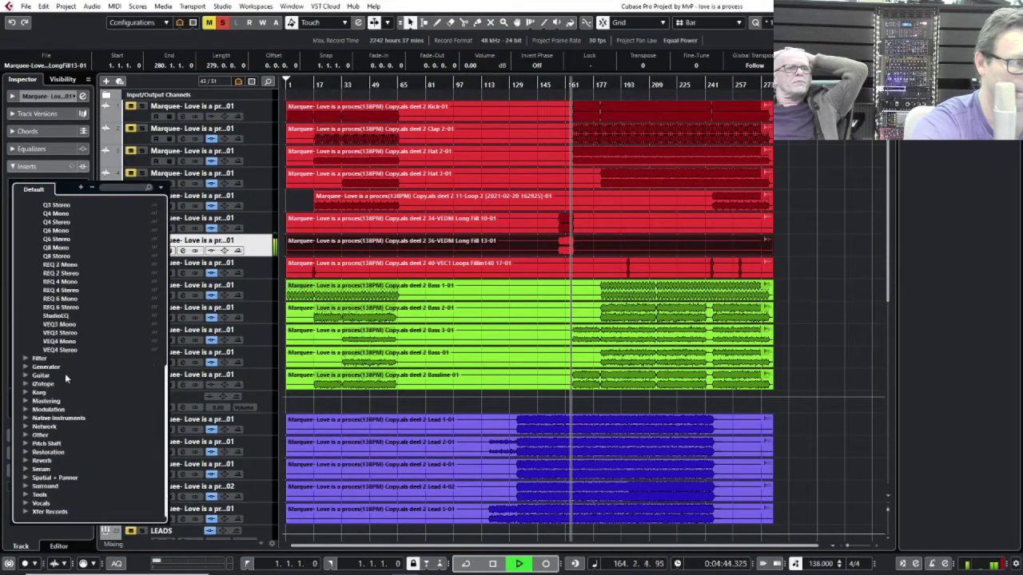
{"action": "left_click", "coordinate": [56, 317]}
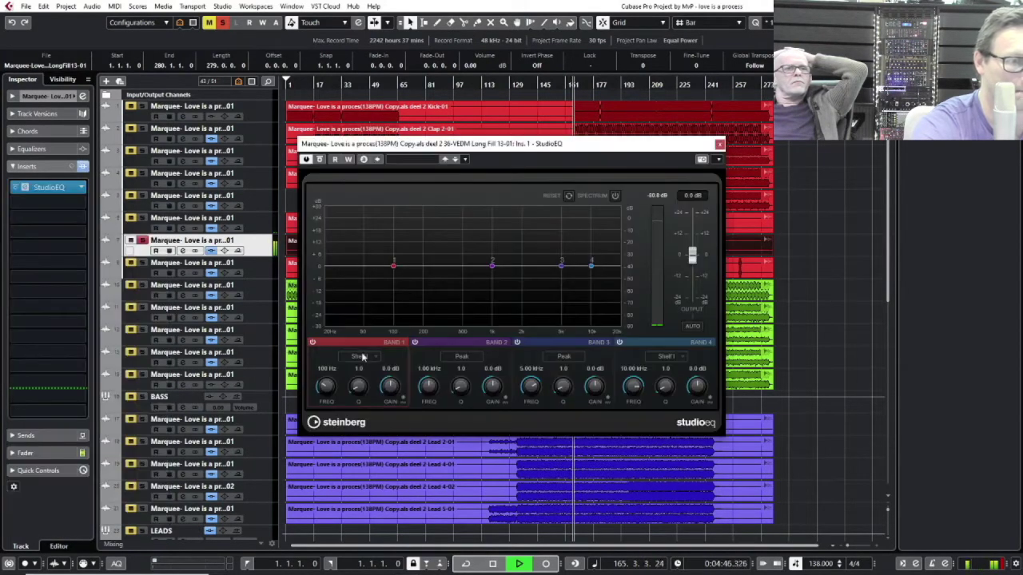
Step: Set StudioEQ band 1 on the 36-VEDM Long Fill 13 track to Cut and close the equalizer
{"action": "left_click", "coordinate": [362, 357]}
{"action": "left_click", "coordinate": [373, 402]}
{"action": "left_click", "coordinate": [719, 144]}
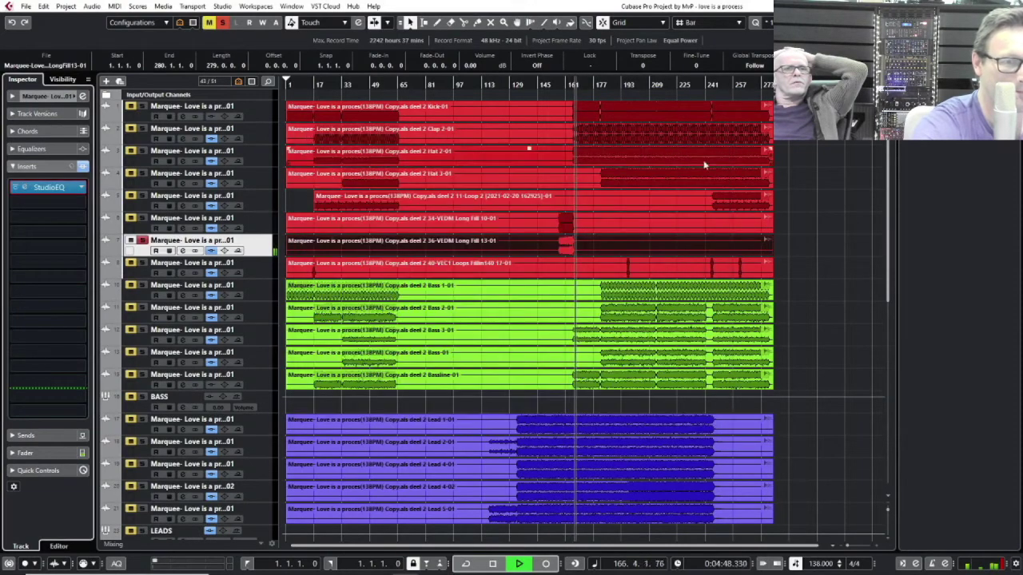
Step: Play from about bar 158 and solo the 38-VFX2 Sweeps Long 07 Copy track
{"action": "scroll", "coordinate": [704, 165], "scroll_direction": "down", "scroll_amount": 10}
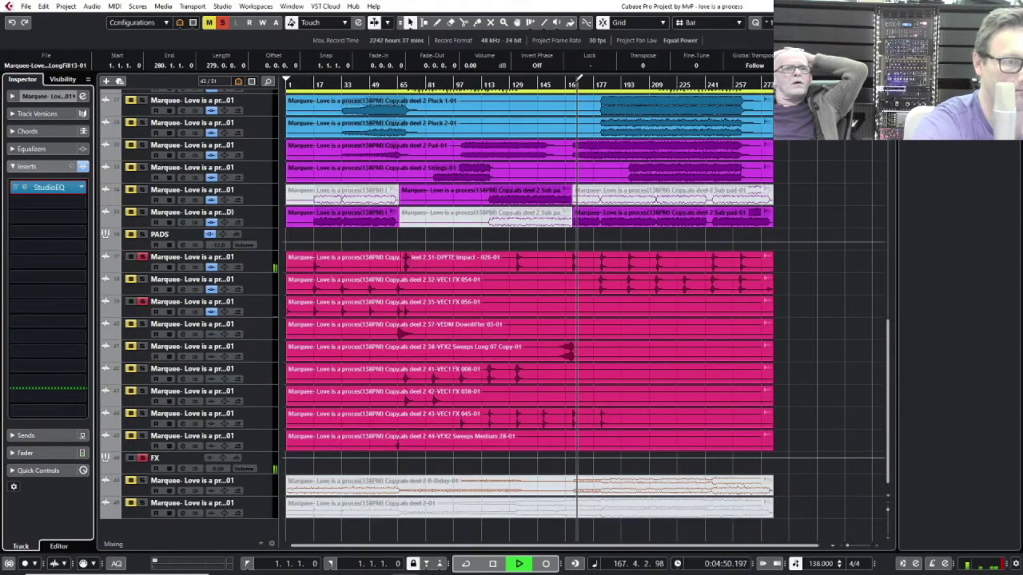
{"action": "left_click", "coordinate": [563, 84]}
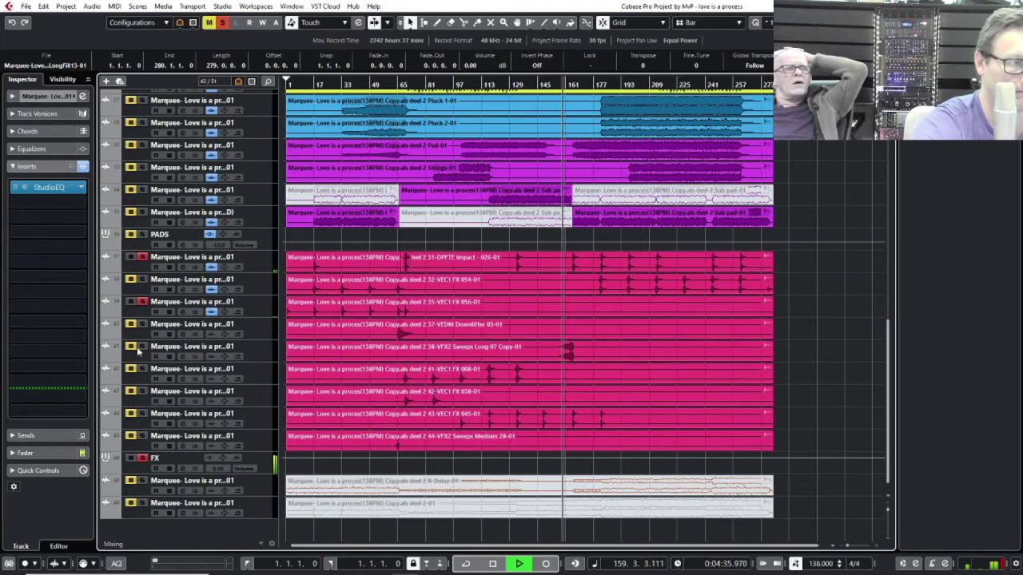
{"action": "scroll", "coordinate": [162, 289], "scroll_direction": "up", "scroll_amount": 10}
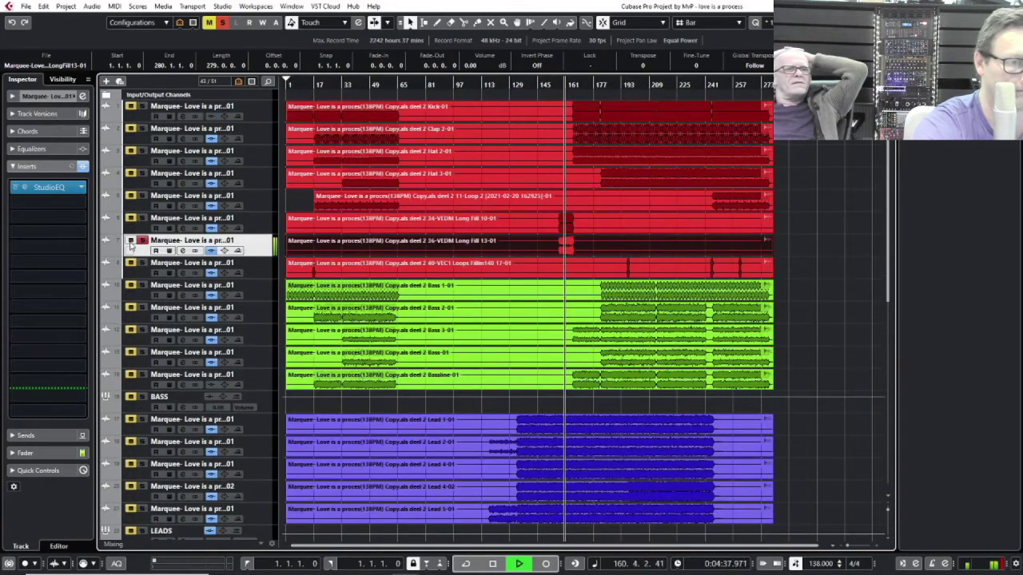
{"action": "scroll", "coordinate": [235, 328], "scroll_direction": "down", "scroll_amount": 10}
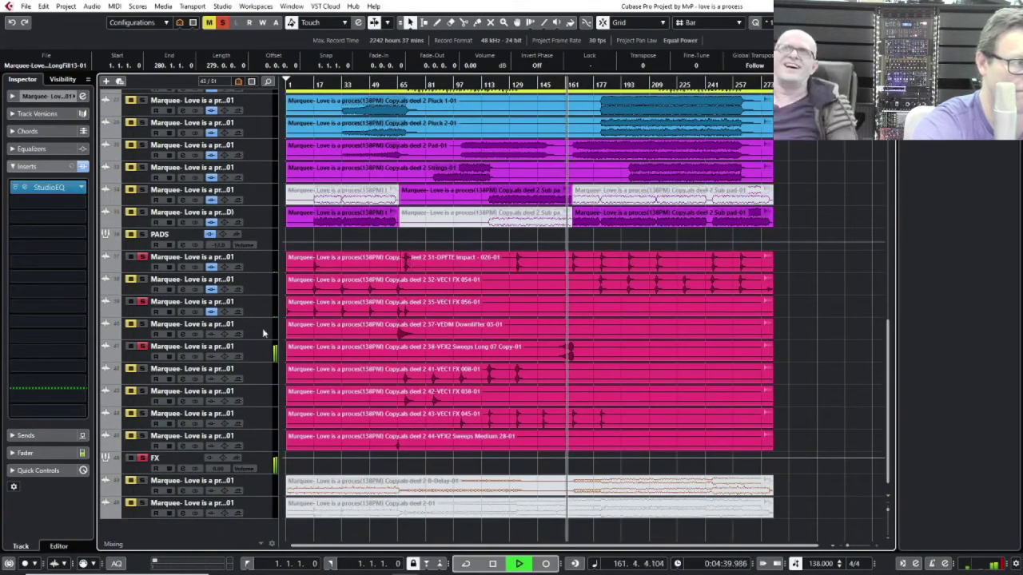
Step: Insert StudioEQ in the first insert slot of the 38-VFX2 Sweeps Long 07 Copy track
{"action": "left_click", "coordinate": [257, 350]}
{"action": "left_click", "coordinate": [24, 192]}
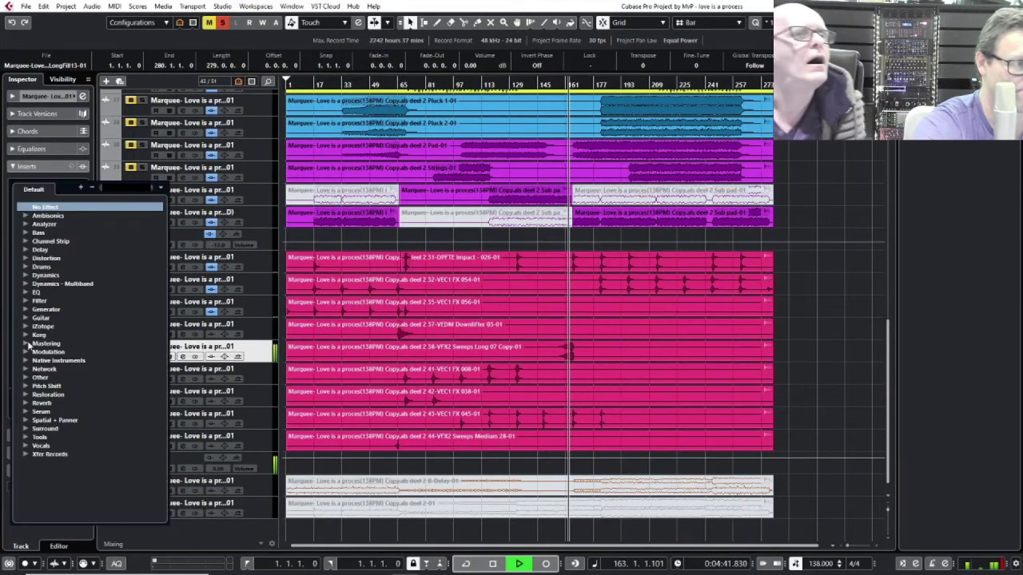
{"action": "left_click", "coordinate": [25, 293]}
{"action": "scroll", "coordinate": [82, 451], "scroll_direction": "down", "scroll_amount": 8}
{"action": "left_click", "coordinate": [62, 445]}
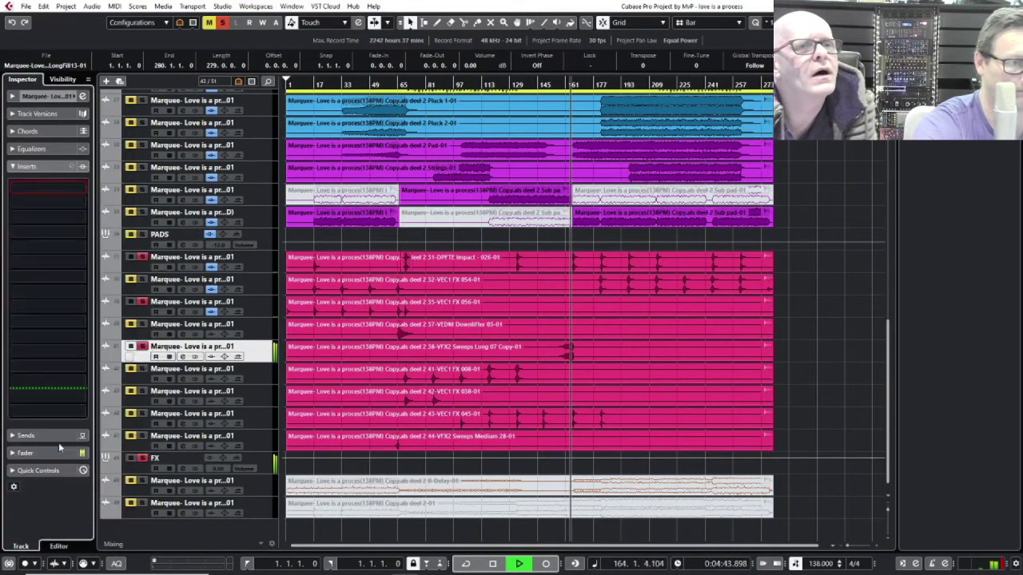
Step: Set StudioEQ band 1 on the 38-VFX2 Sweeps Long 07 Copy track to Cut and close the equalizer
{"action": "left_click", "coordinate": [359, 357]}
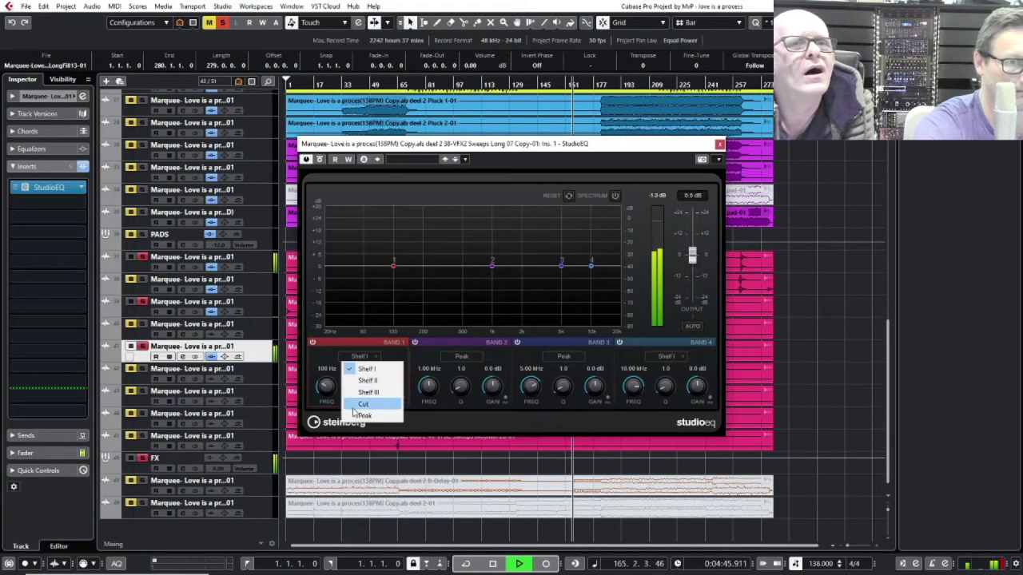
{"action": "left_click", "coordinate": [373, 402]}
{"action": "left_click", "coordinate": [719, 145]}
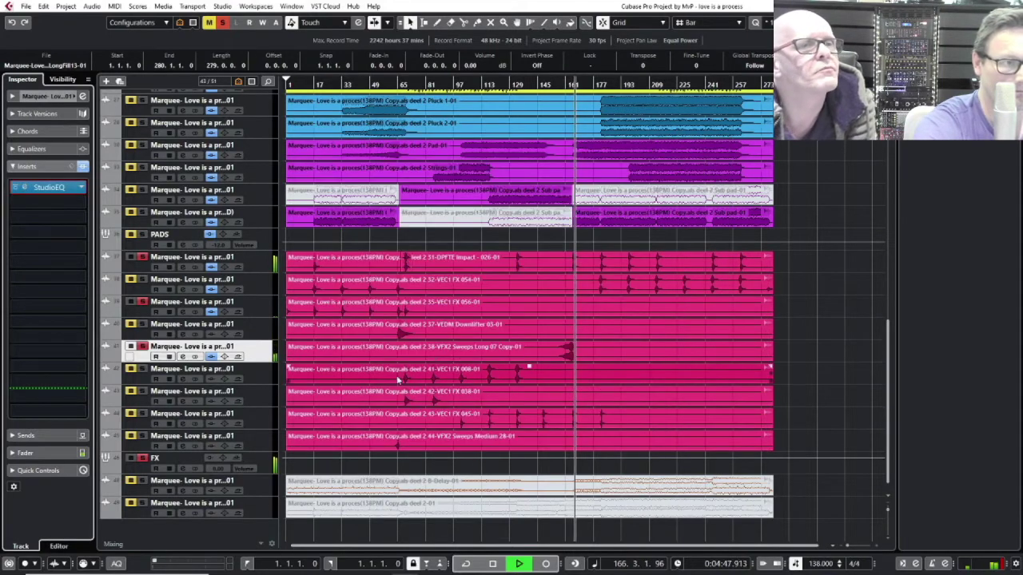
Step: Play from bar 85 and insert StudioEQ in the first insert slot of the 41-VEC1 FX 008 track
{"action": "left_click", "coordinate": [416, 114]}
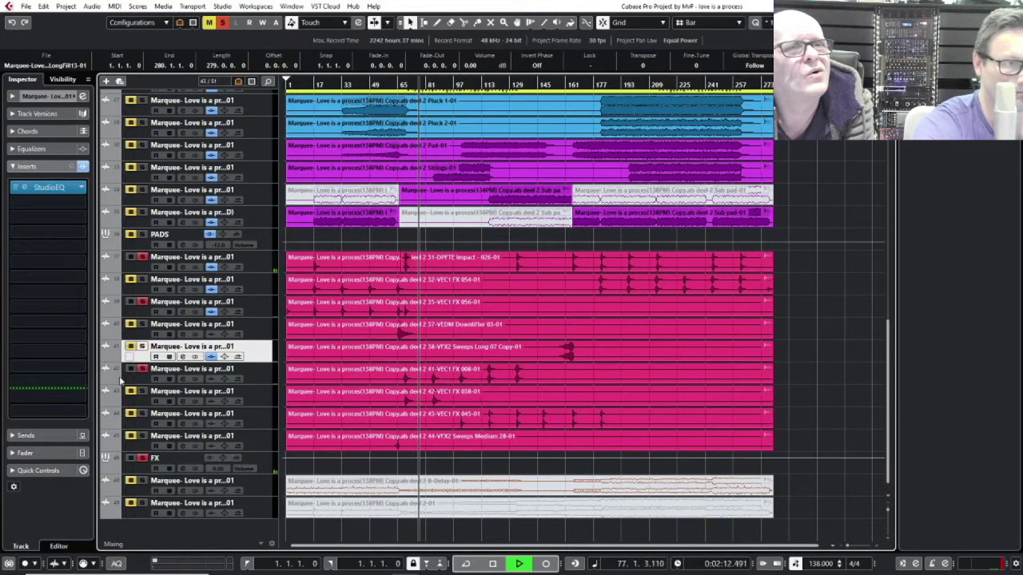
{"action": "left_click", "coordinate": [431, 83]}
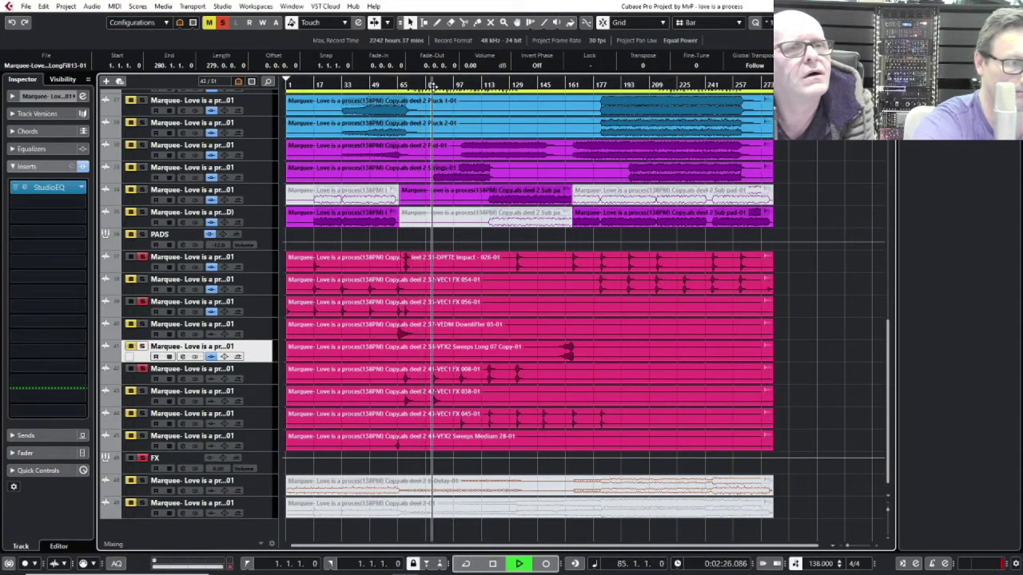
{"action": "left_click", "coordinate": [252, 381]}
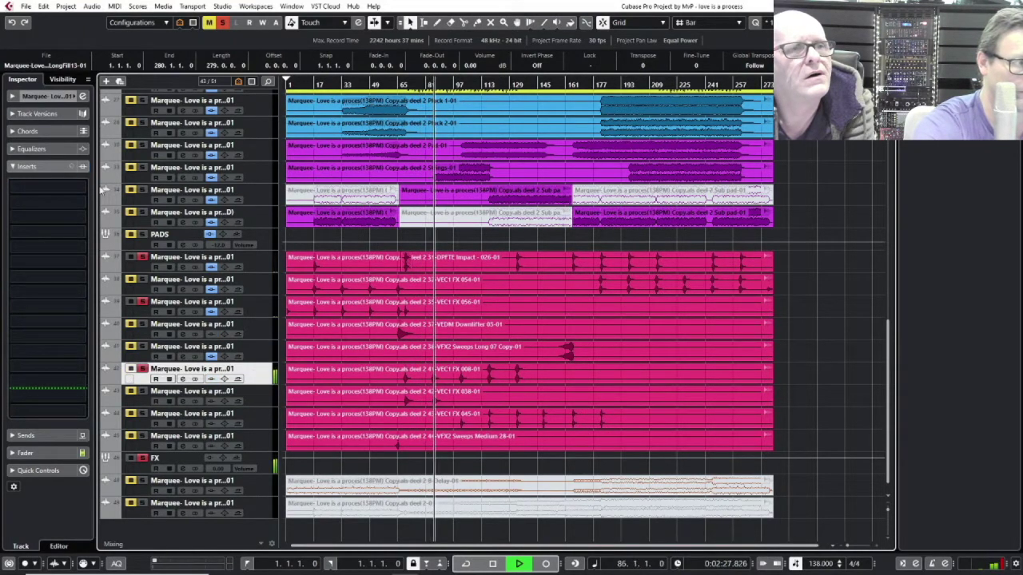
{"action": "left_click", "coordinate": [48, 187]}
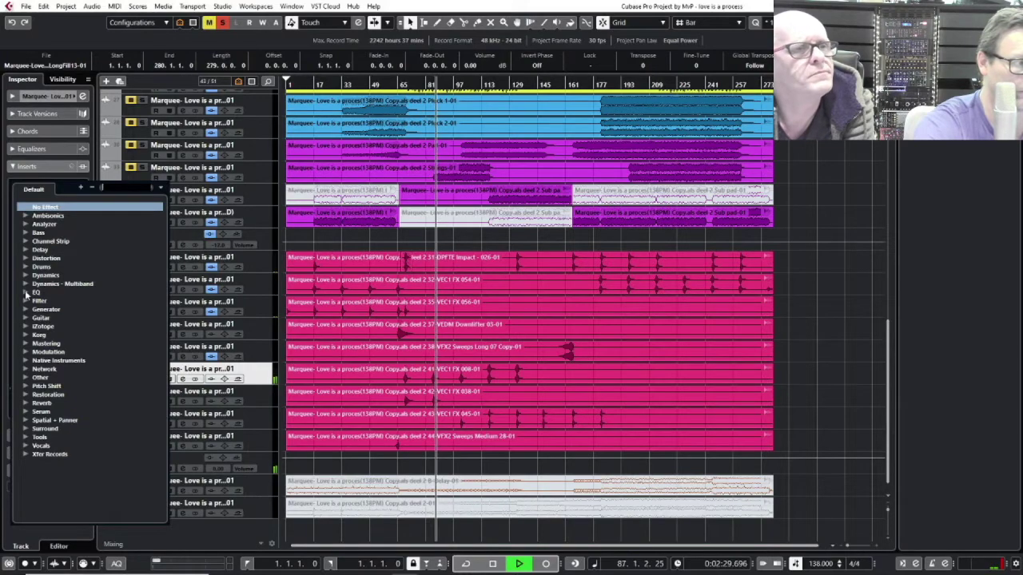
{"action": "left_click", "coordinate": [26, 293]}
{"action": "left_click", "coordinate": [61, 445]}
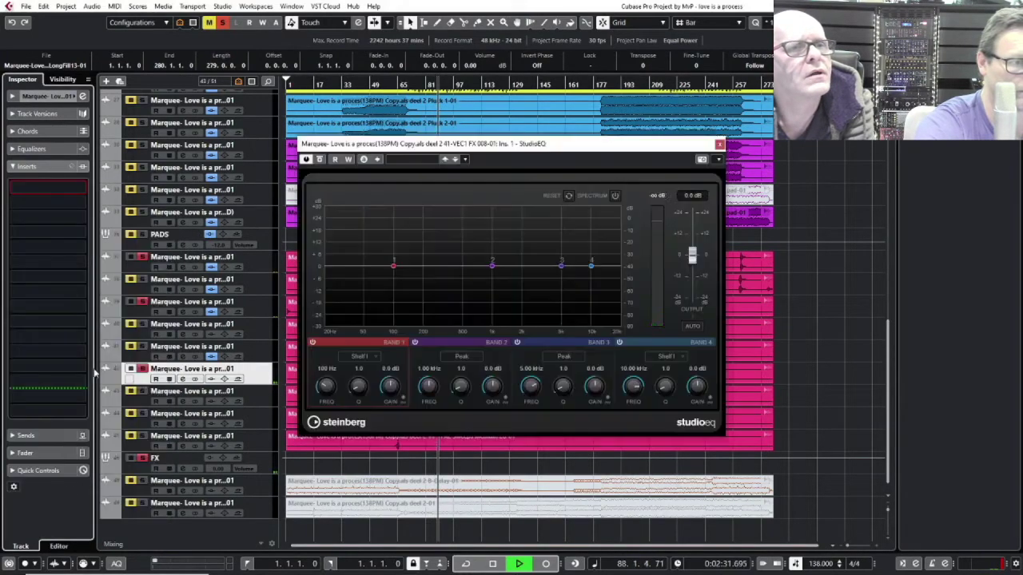
Step: Set StudioEQ band 1 on the 41-VEC1 FX 008 track to Cut and close the equalizer
{"action": "left_click", "coordinate": [359, 357]}
{"action": "left_click", "coordinate": [361, 405]}
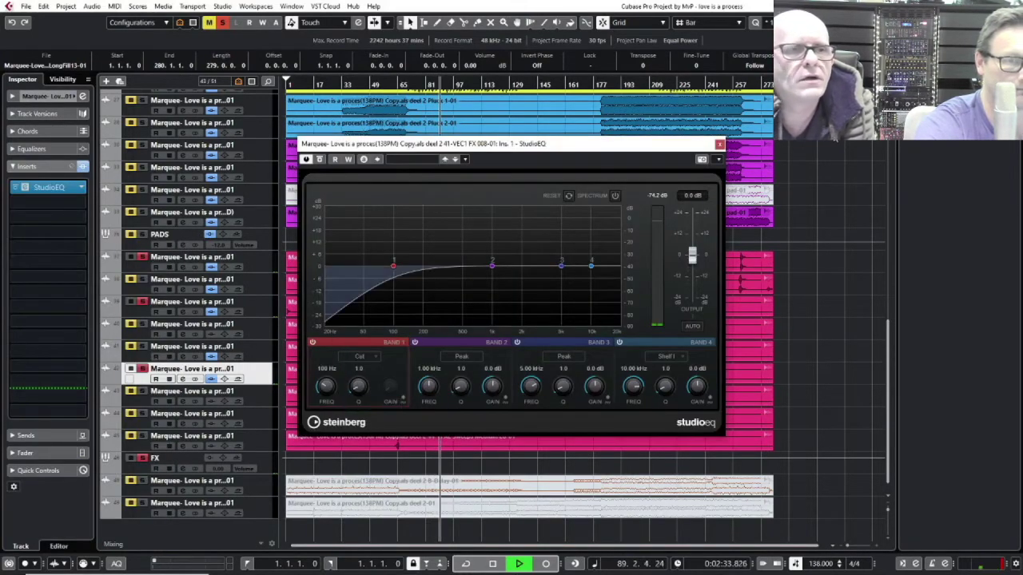
{"action": "left_click", "coordinate": [718, 144]}
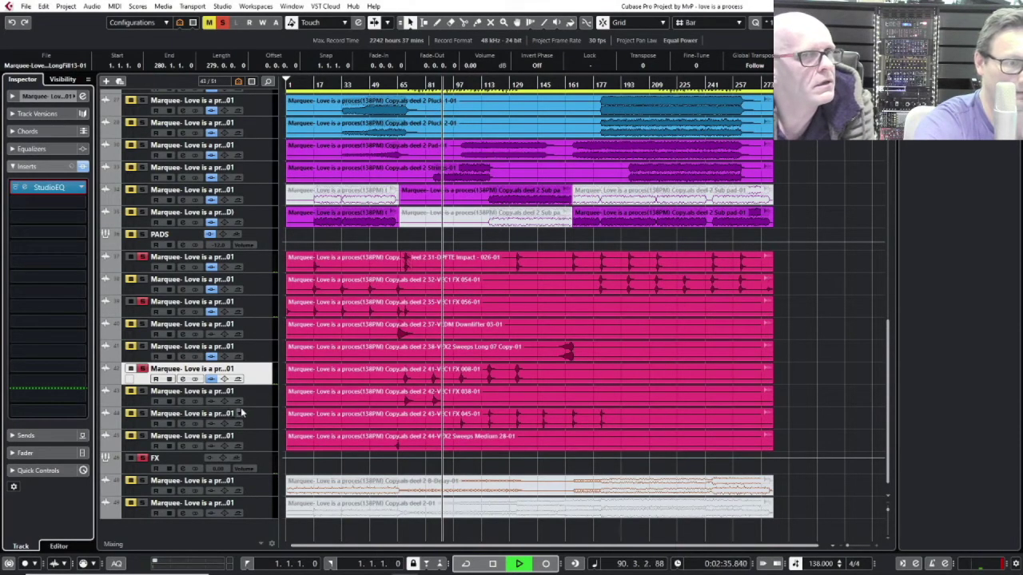
Step: Play from about bar 64 and insert StudioEQ in the first insert slot of the 42-VEC1 FX 038 track
{"action": "left_click", "coordinate": [395, 85]}
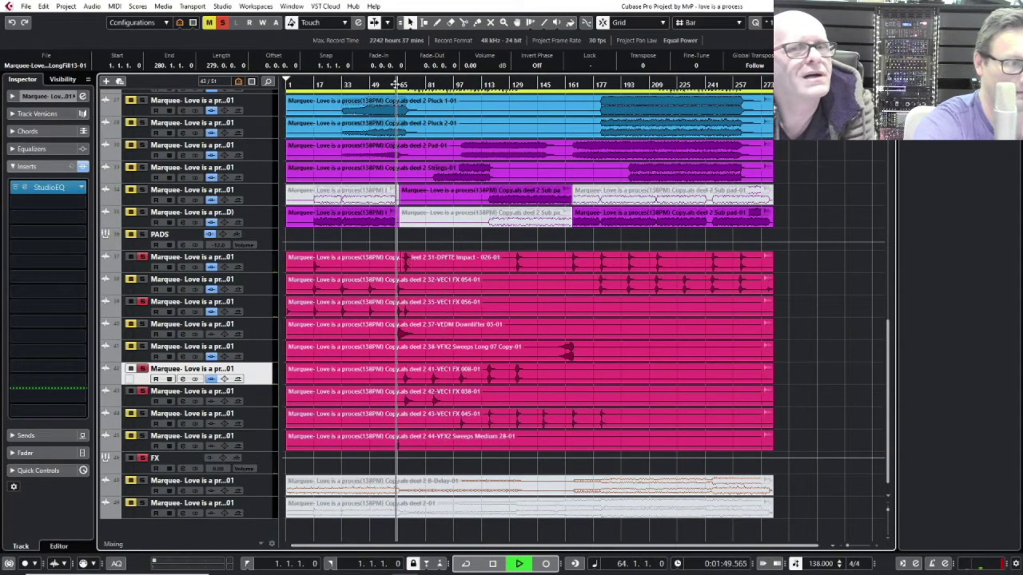
{"action": "left_click", "coordinate": [255, 402]}
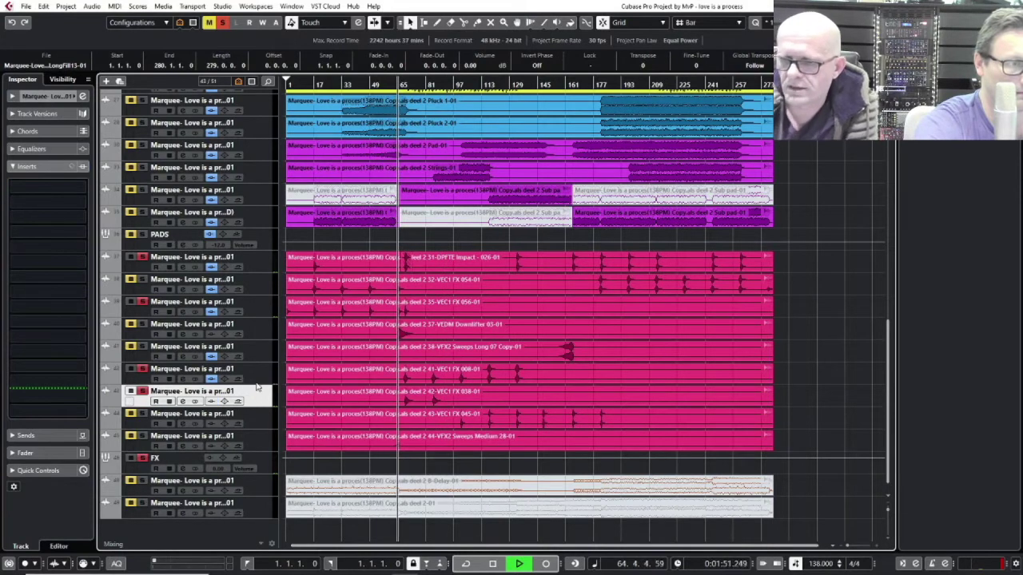
{"action": "left_click", "coordinate": [32, 193]}
{"action": "left_click", "coordinate": [26, 293]}
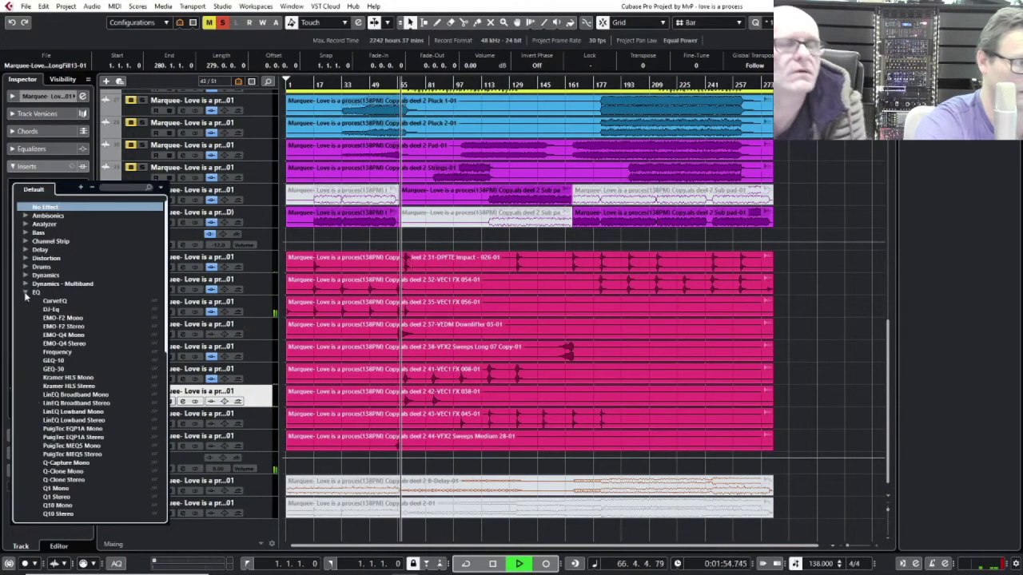
{"action": "scroll", "coordinate": [75, 463], "scroll_direction": "down", "scroll_amount": 5}
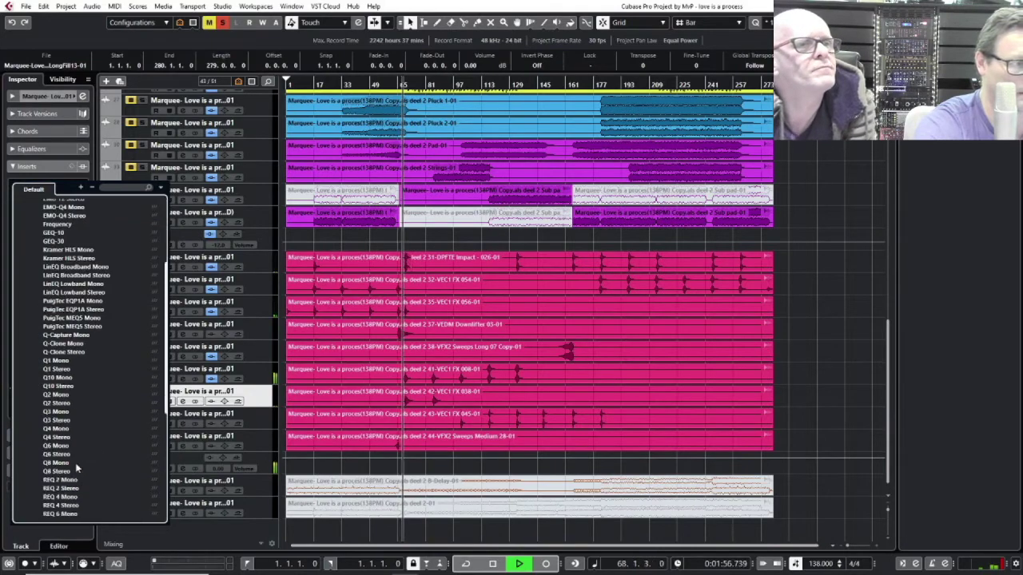
{"action": "scroll", "coordinate": [75, 463], "scroll_direction": "down", "scroll_amount": 5}
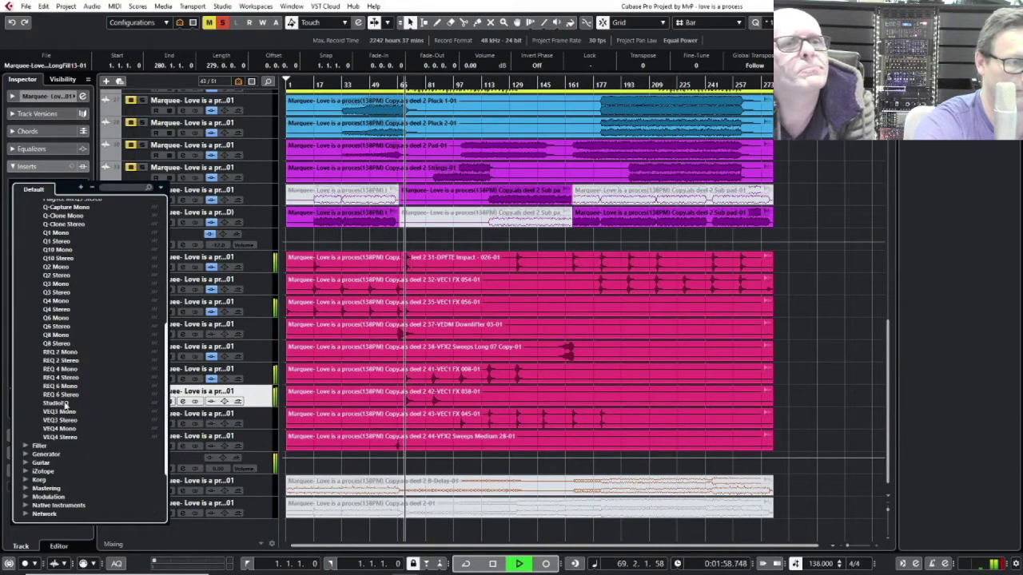
{"action": "left_click", "coordinate": [56, 404]}
Step: Set StudioEQ band 1 on the 42-VEC1 FX 038 track to Cut and close the equalizer
{"action": "left_click", "coordinate": [354, 360]}
{"action": "left_click", "coordinate": [365, 404]}
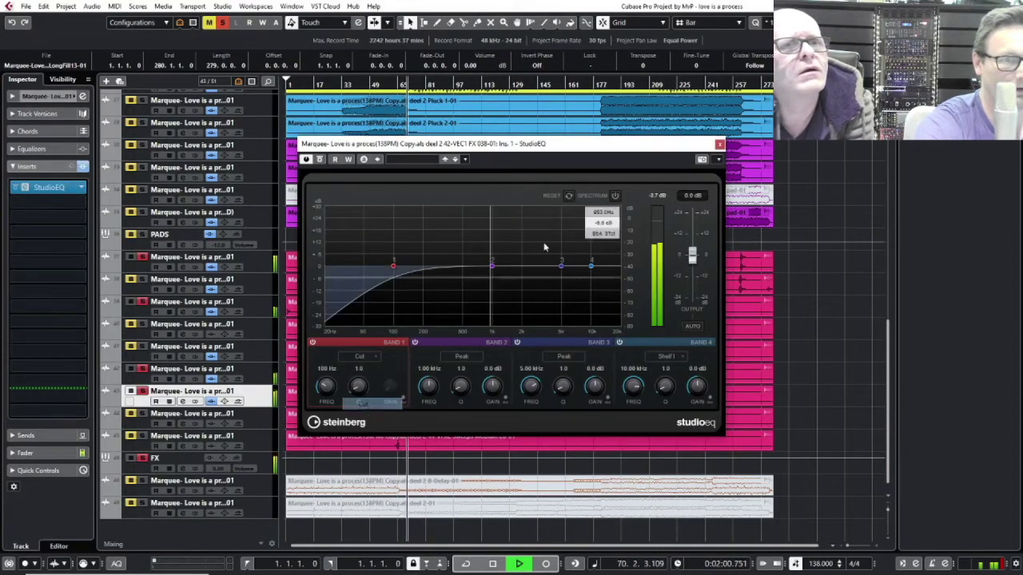
{"action": "left_click", "coordinate": [719, 146]}
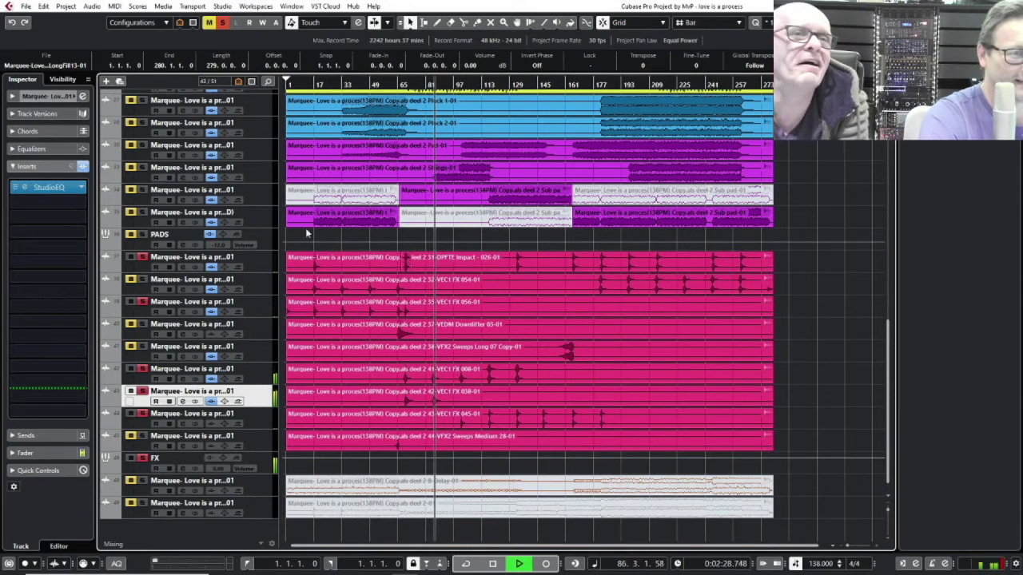
Step: Play from bar 98 and insert StudioEQ in the first insert slot of the 43-VEC1 FX 045 track
{"action": "left_click", "coordinate": [454, 83]}
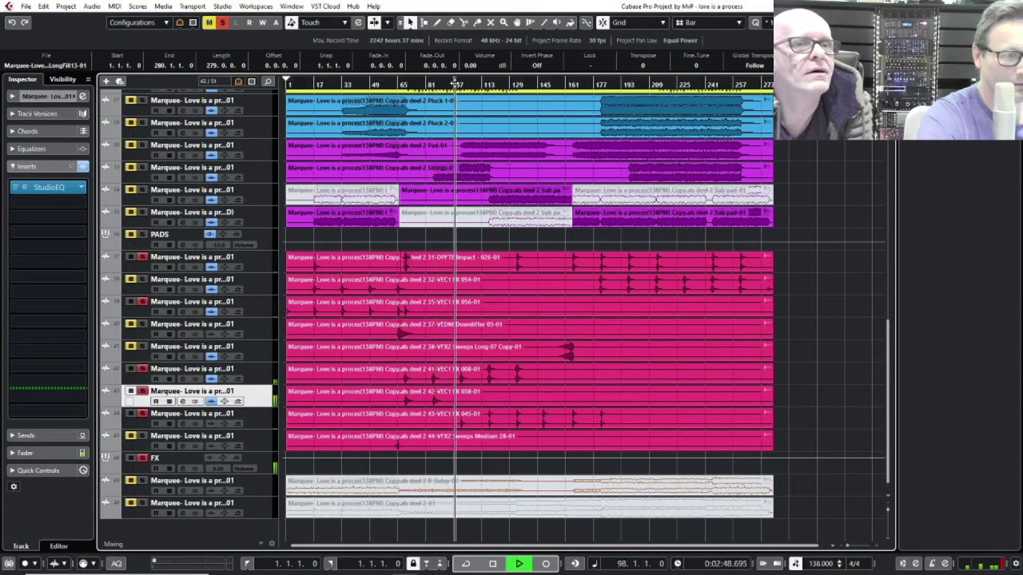
{"action": "left_click", "coordinate": [263, 419]}
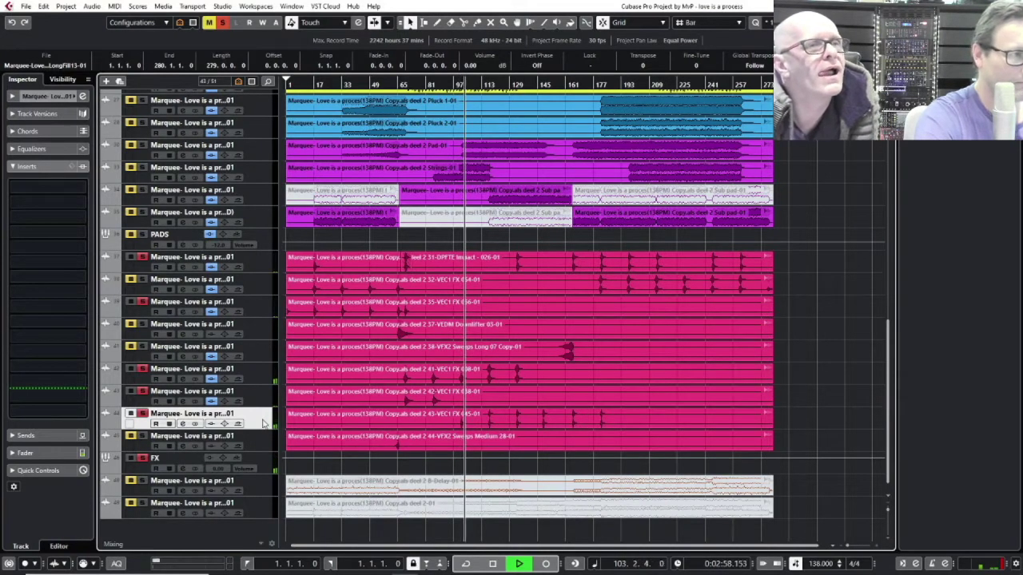
{"action": "left_click", "coordinate": [47, 182]}
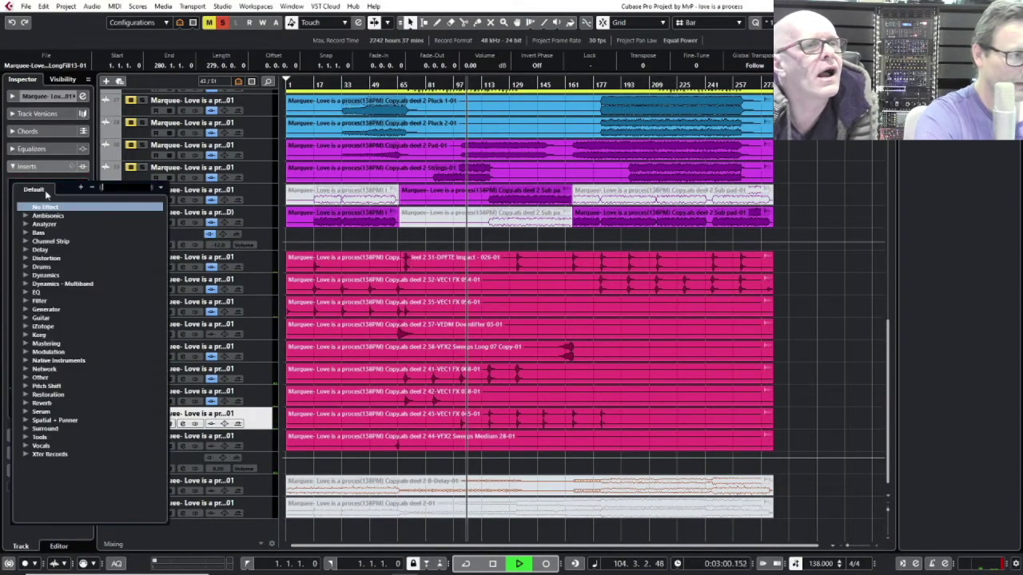
{"action": "left_click", "coordinate": [25, 292]}
{"action": "scroll", "coordinate": [56, 383], "scroll_direction": "down", "scroll_amount": 5}
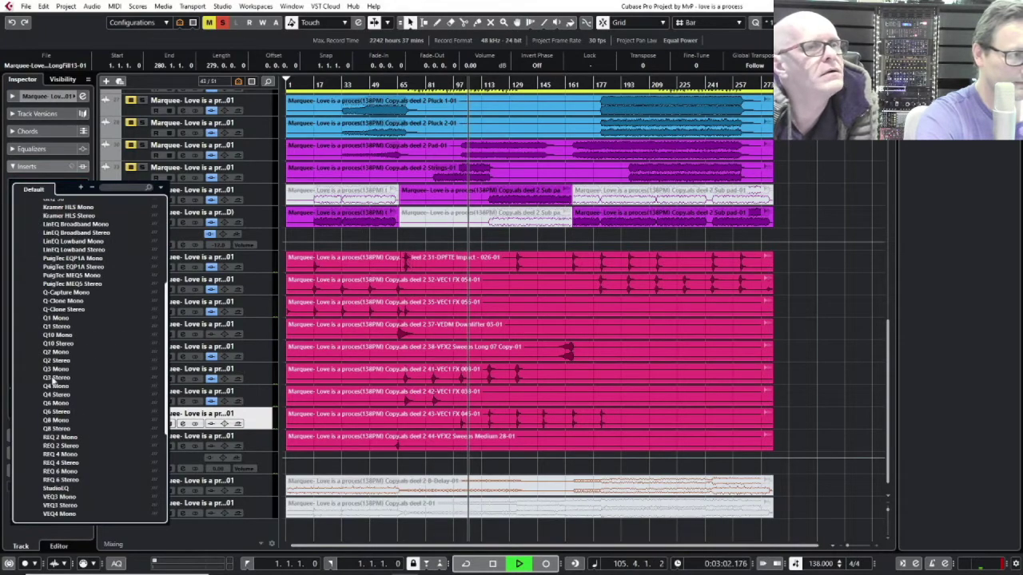
{"action": "left_click", "coordinate": [55, 316]}
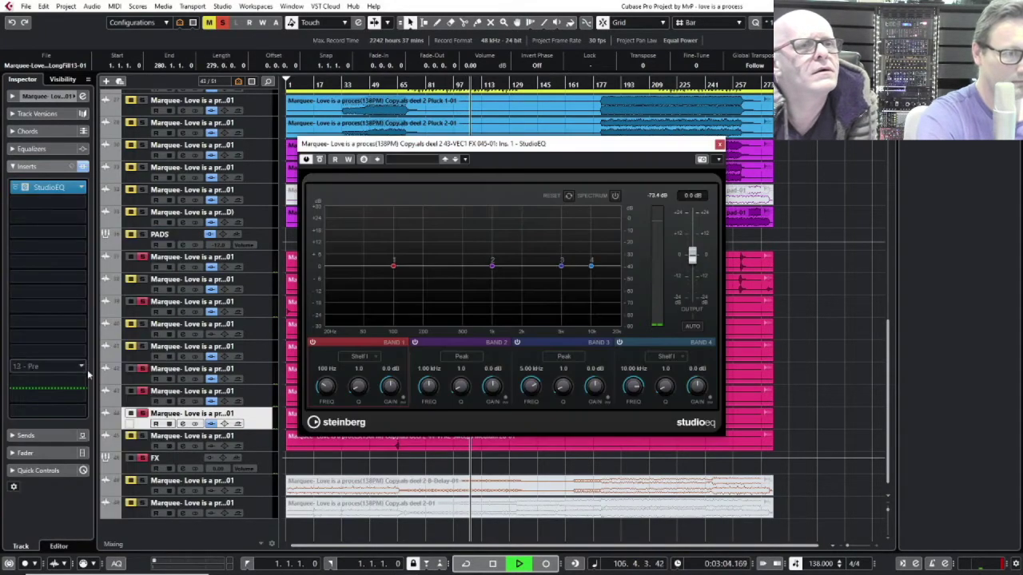
Step: Set StudioEQ band 1 on the 43-VEC1 FX 045 track to Cut and close the equalizer
{"action": "left_click", "coordinate": [359, 356]}
{"action": "left_click", "coordinate": [360, 403]}
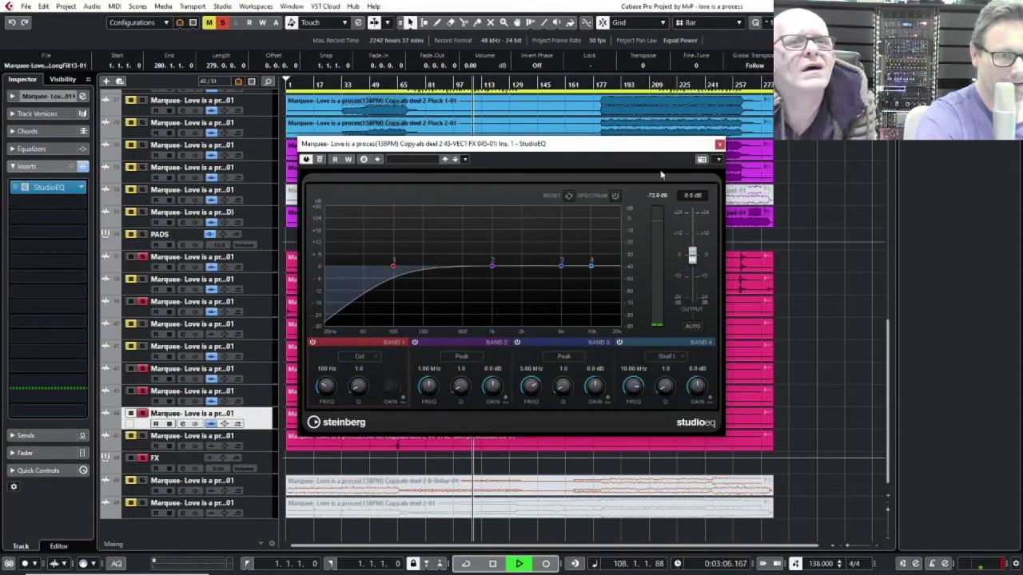
{"action": "left_click", "coordinate": [720, 145]}
Step: Select the 44-VFX2 Sweeps Medium 28 track and play from about bar 64
{"action": "left_click", "coordinate": [249, 442]}
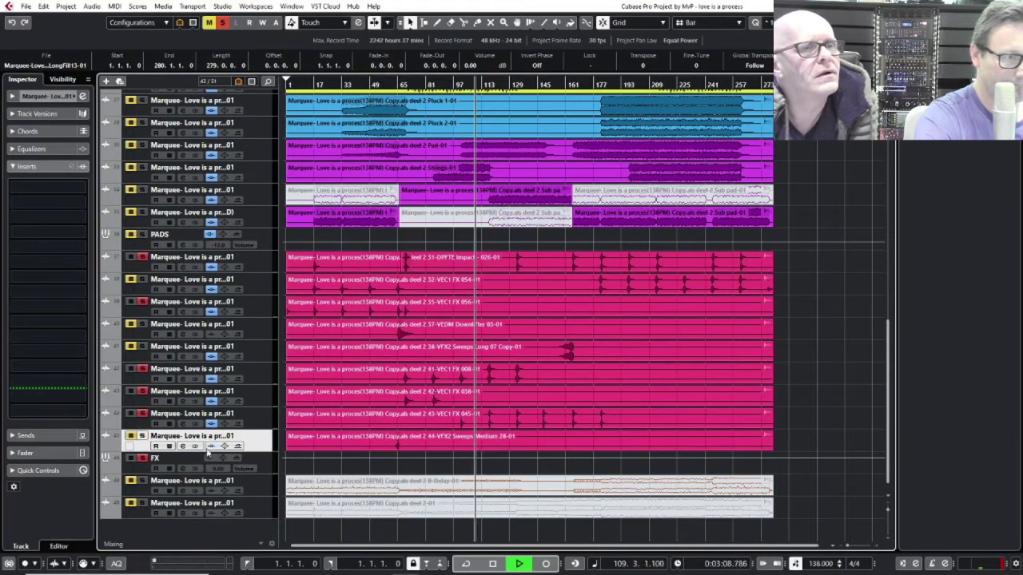
{"action": "left_click", "coordinate": [391, 85]}
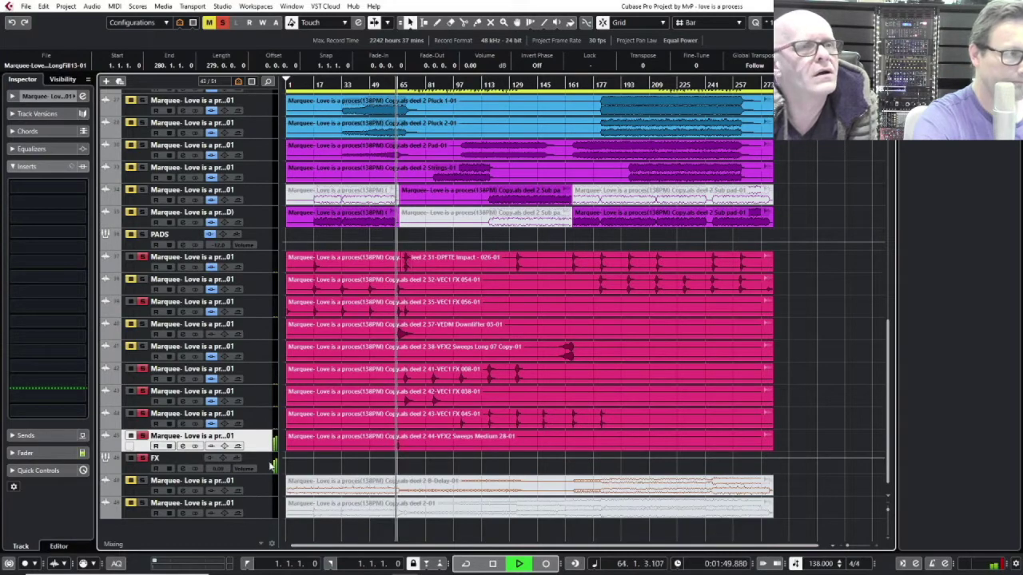
Step: Insert REQ 6 Stereo in the first insert slot of the 44-VFX2 Sweeps Medium 28 track and close its window
{"action": "left_click", "coordinate": [48, 188]}
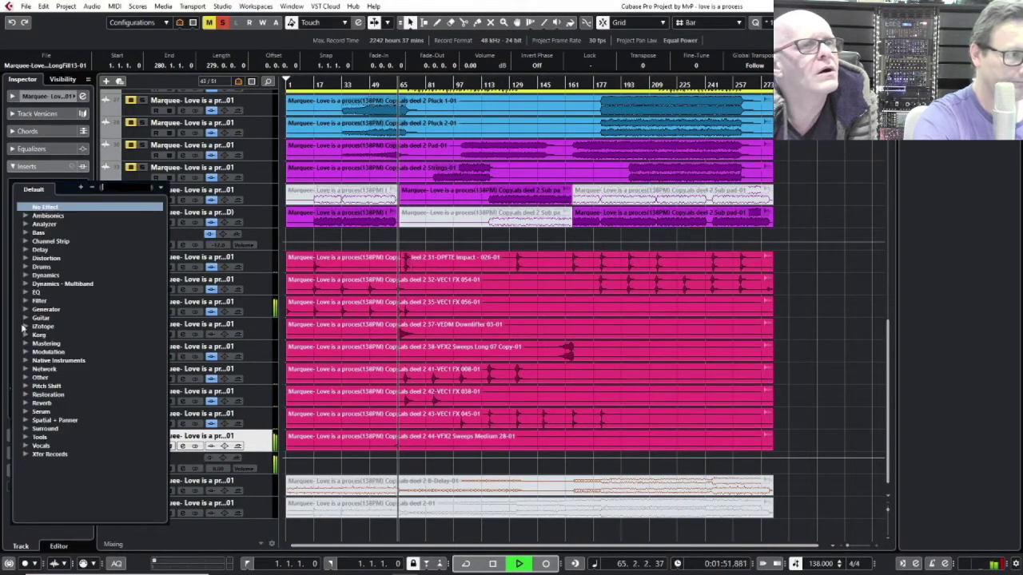
{"action": "left_click", "coordinate": [27, 292]}
{"action": "scroll", "coordinate": [66, 466], "scroll_direction": "down", "scroll_amount": 10}
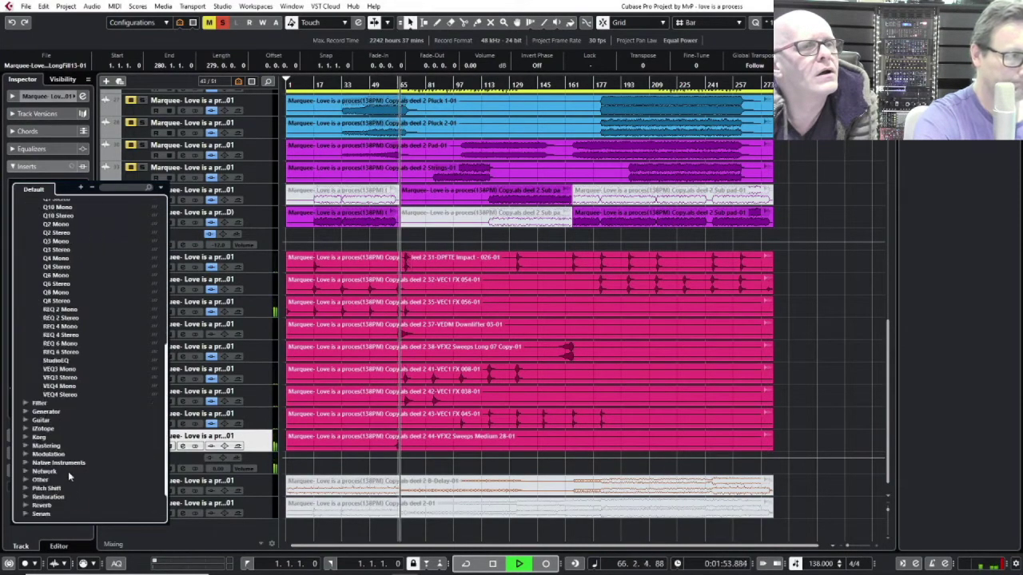
{"action": "left_click", "coordinate": [68, 473]}
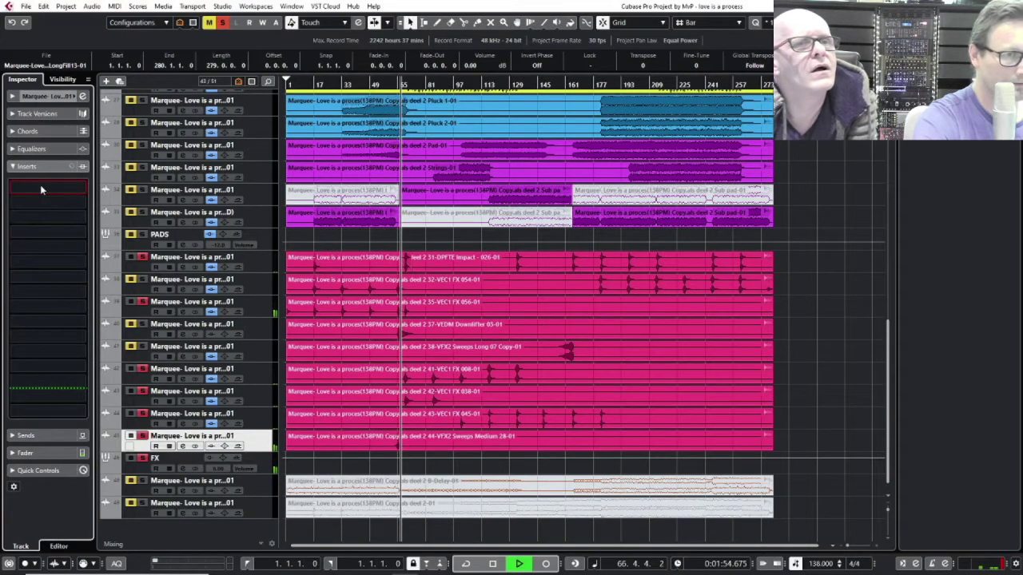
{"action": "left_click", "coordinate": [644, 196]}
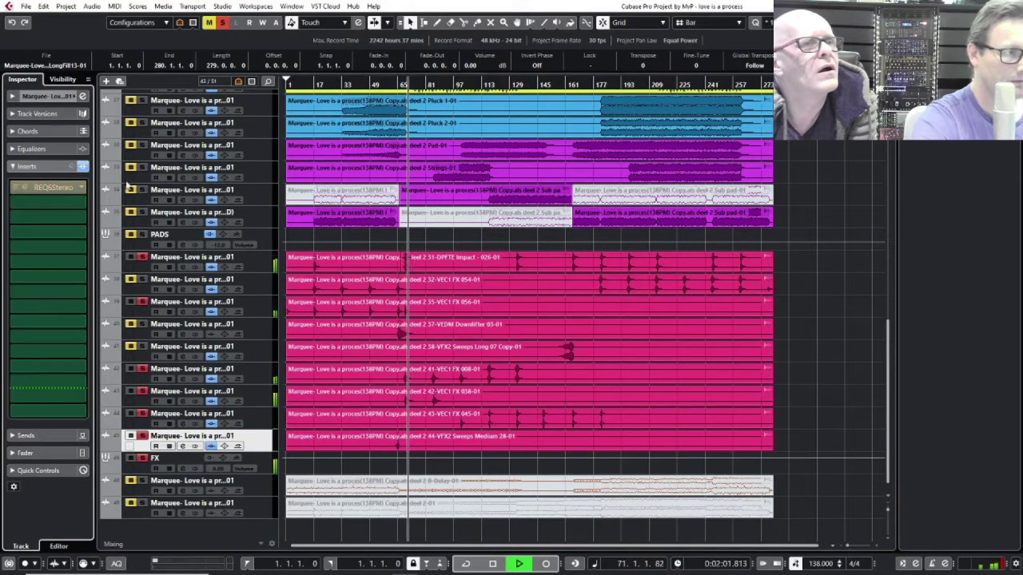
Step: Put StudioEQ in the first insert slot of the 44-VFX2 Sweeps Medium 28 track in place of REQ 6 Stereo
{"action": "left_click", "coordinate": [39, 191]}
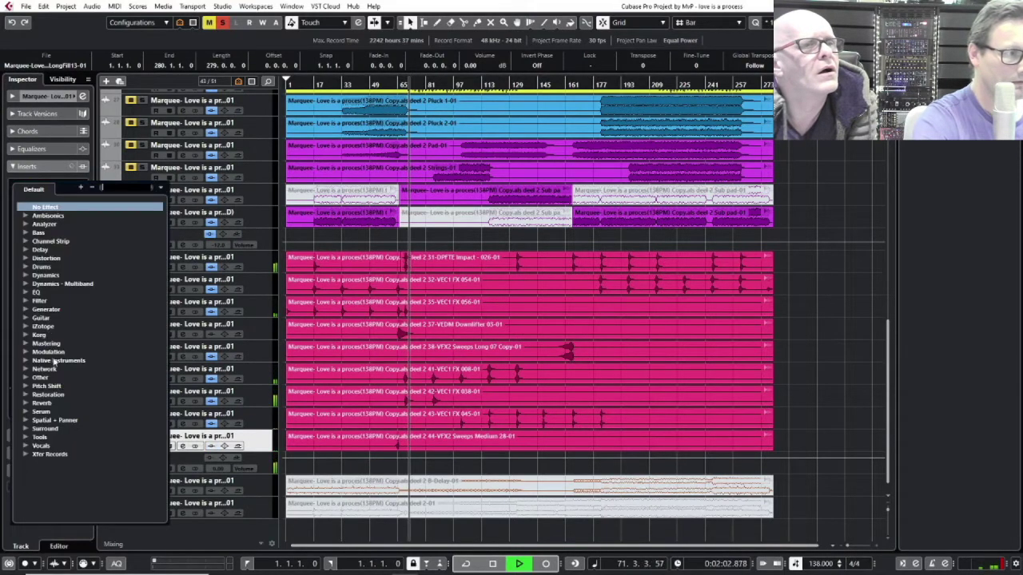
{"action": "left_click", "coordinate": [24, 293]}
{"action": "scroll", "coordinate": [48, 368], "scroll_direction": "down", "scroll_amount": 5}
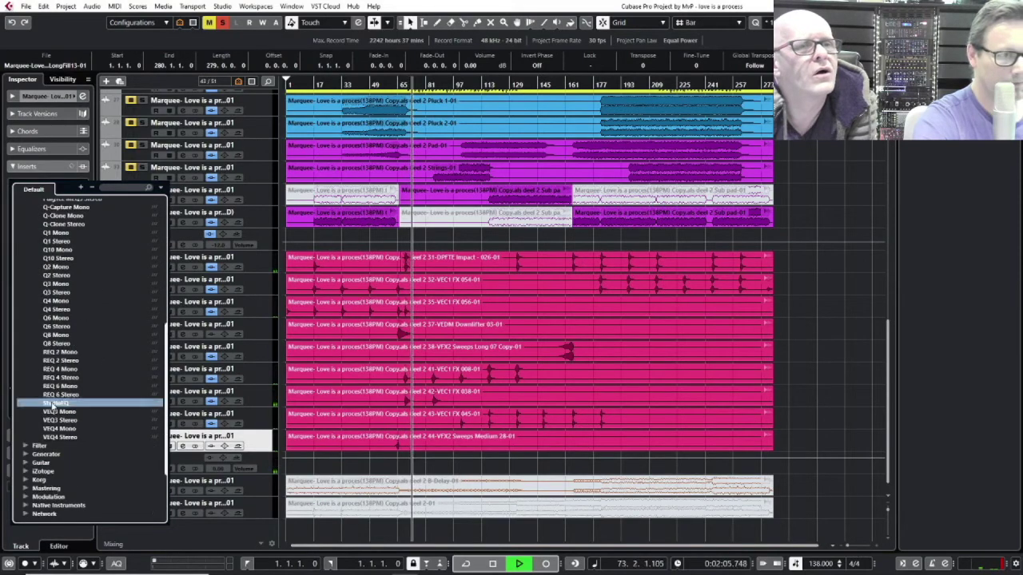
{"action": "left_click", "coordinate": [55, 403]}
Step: Set StudioEQ band 1 on the 44-VFX2 Sweeps Medium 28 track to Cut and close the equalizer
{"action": "left_click", "coordinate": [360, 356]}
{"action": "left_click", "coordinate": [363, 404]}
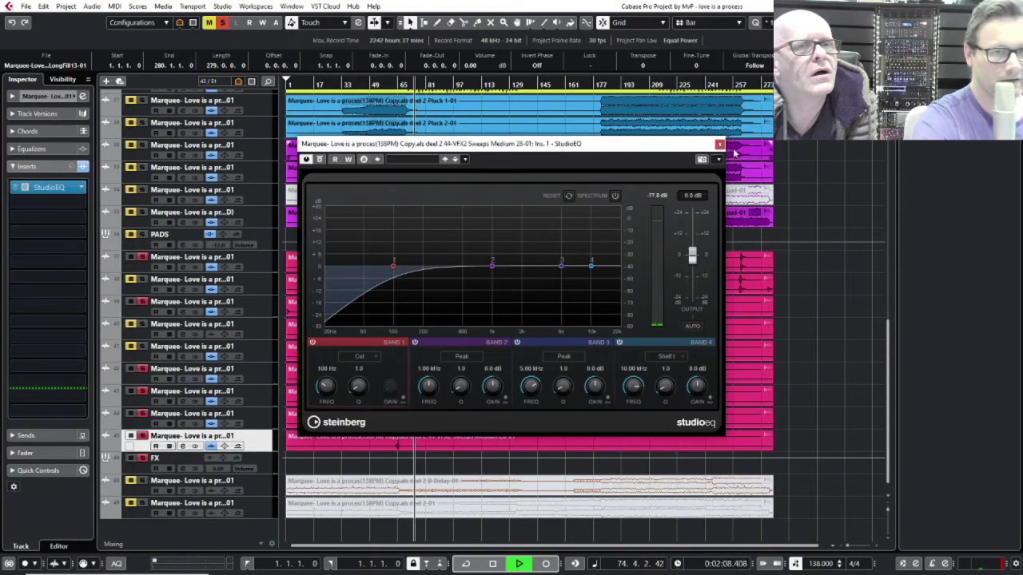
{"action": "left_click", "coordinate": [719, 146]}
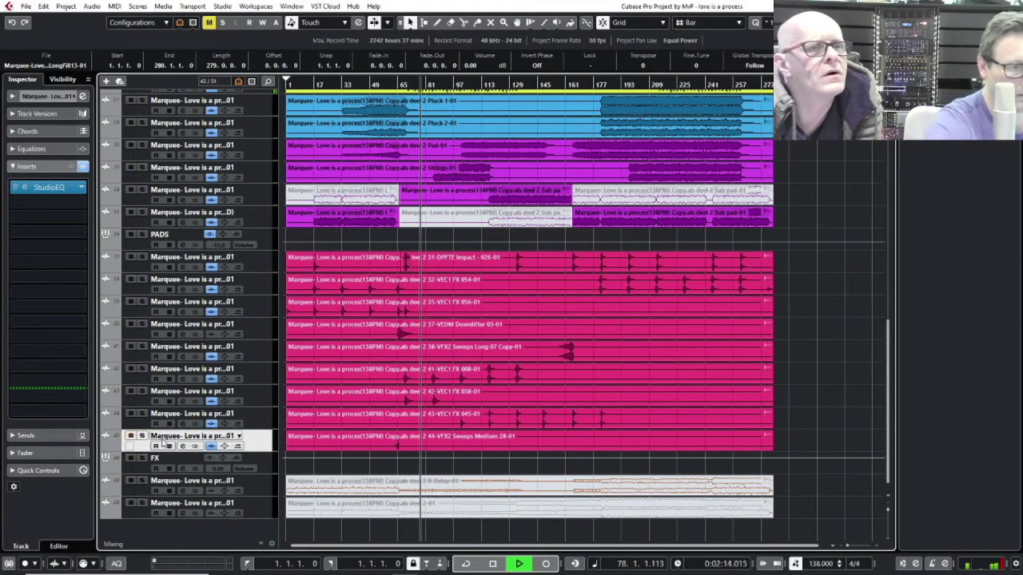
Step: Play the song from the beginning and put StudioEQ in the first insert slot of the Kick track
{"action": "scroll", "coordinate": [163, 441], "scroll_direction": "up", "scroll_amount": 4}
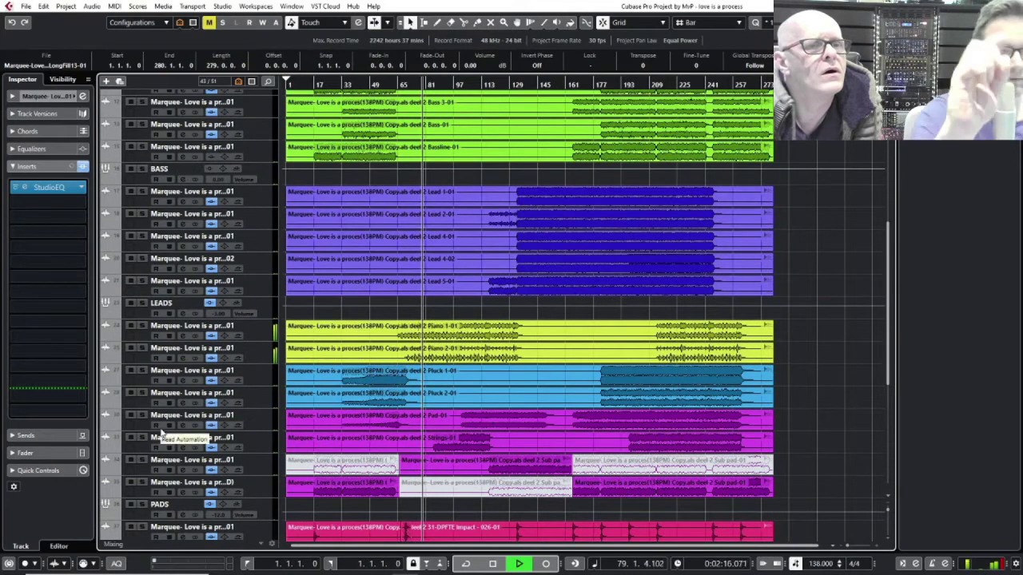
{"action": "key", "text": "period"}
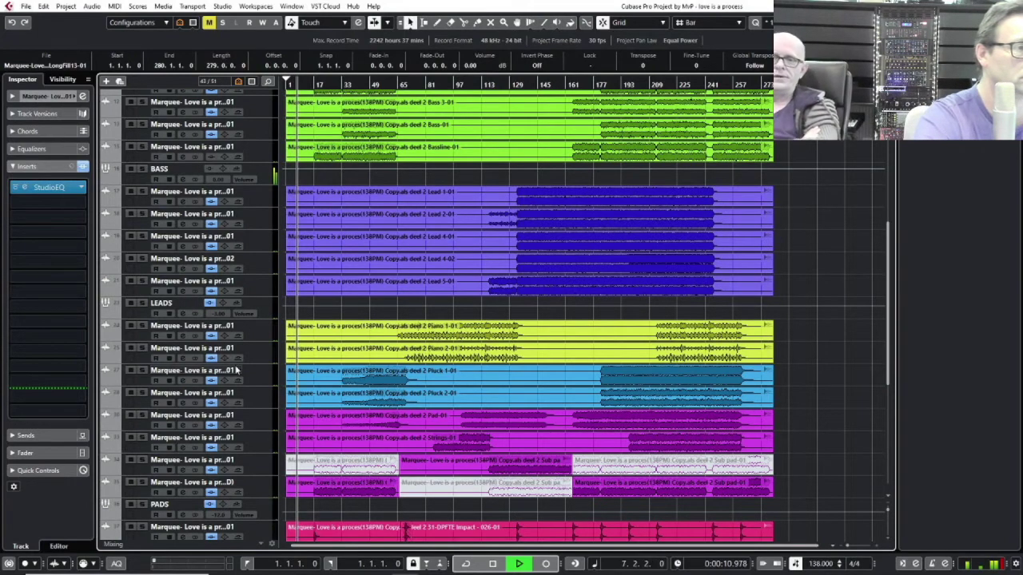
{"action": "scroll", "coordinate": [228, 187], "scroll_direction": "up", "scroll_amount": 5}
{"action": "left_click", "coordinate": [260, 112]}
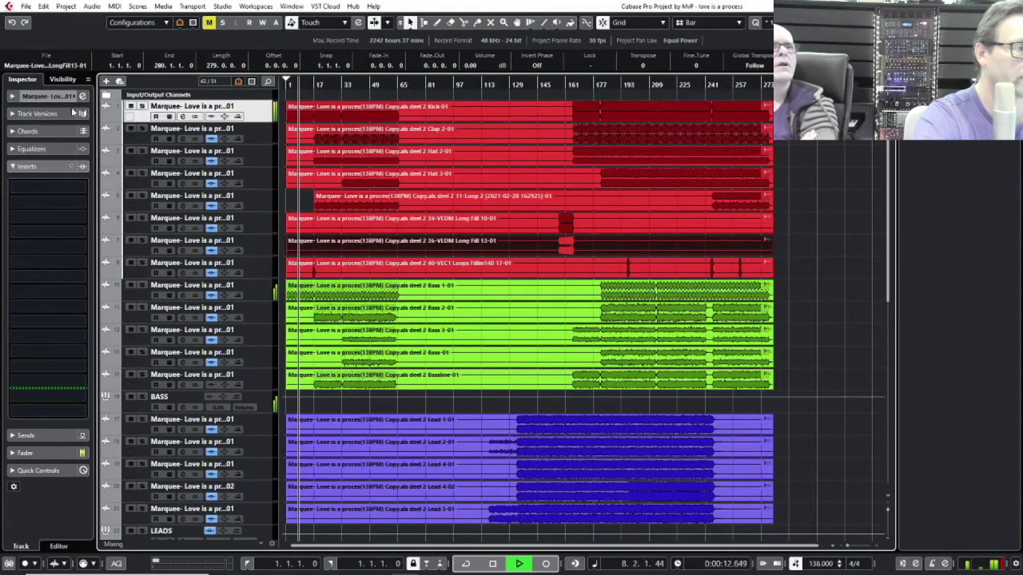
{"action": "left_click", "coordinate": [48, 187]}
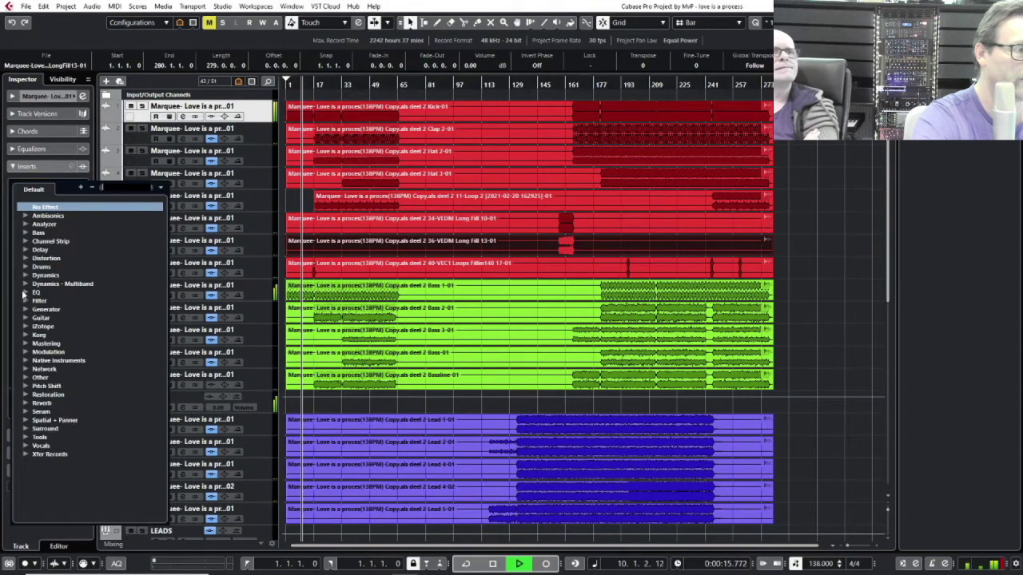
{"action": "left_click", "coordinate": [25, 292]}
{"action": "scroll", "coordinate": [62, 351], "scroll_direction": "down", "scroll_amount": 10}
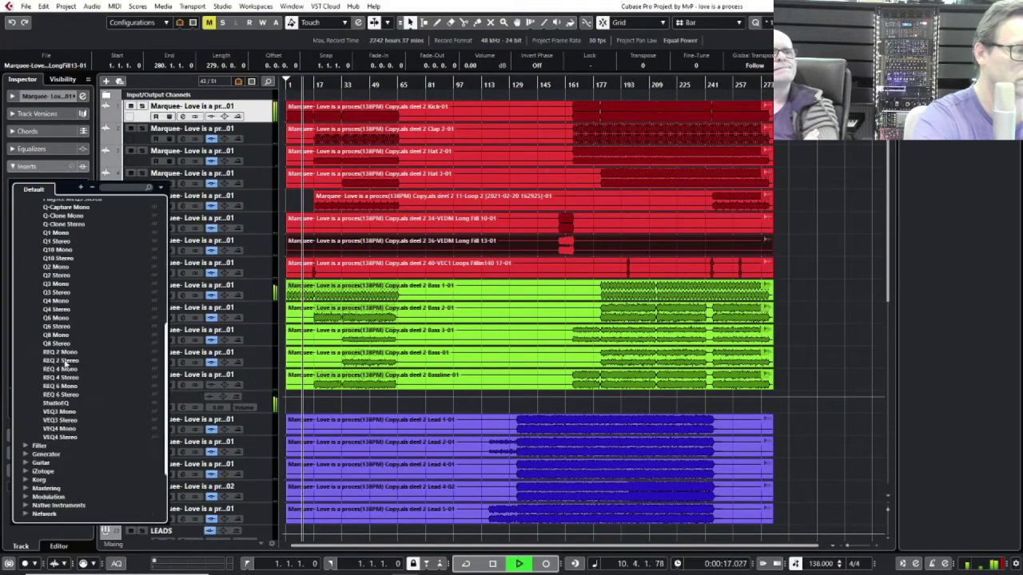
{"action": "left_click", "coordinate": [64, 403]}
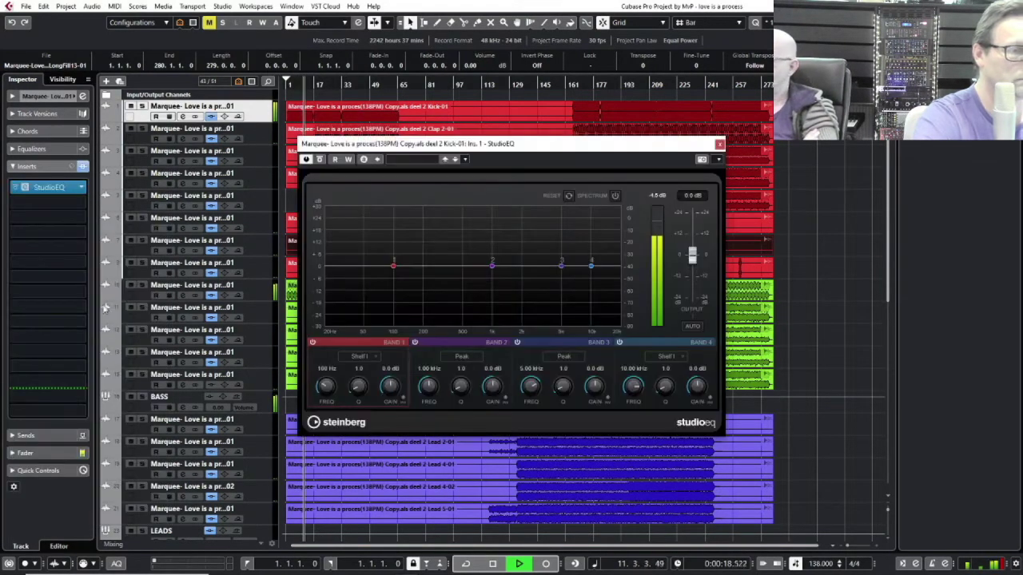
Step: Set StudioEQ band 4 on the Kick track to Cut and close the equalizer
{"action": "left_click", "coordinate": [663, 358]}
{"action": "left_click", "coordinate": [668, 390]}
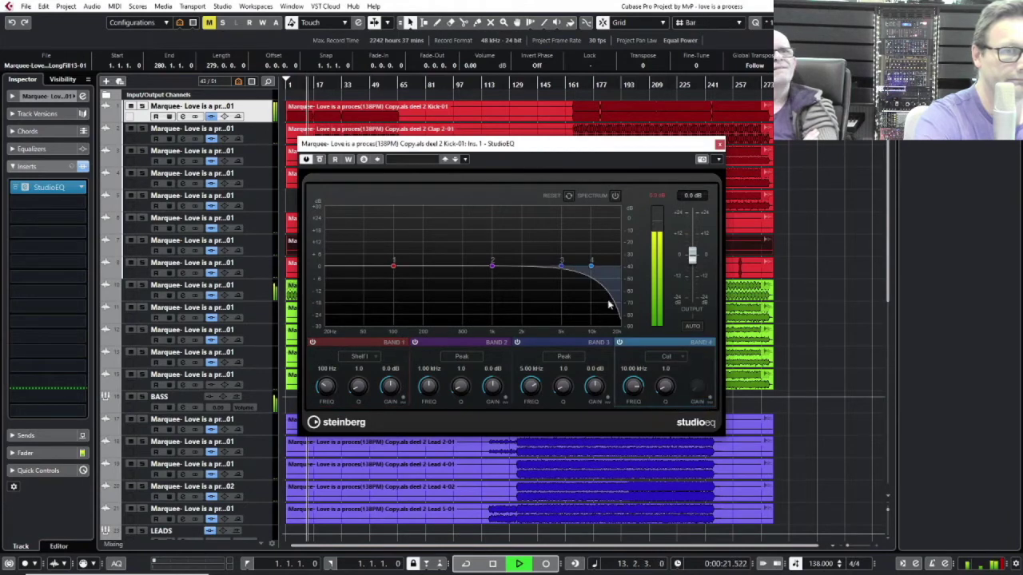
{"action": "left_click", "coordinate": [718, 146]}
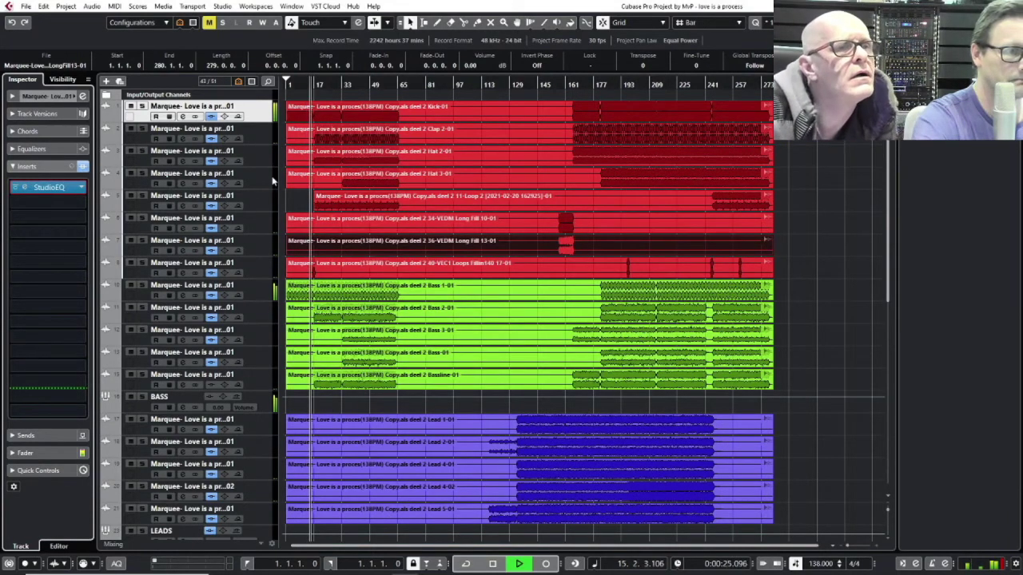
Step: Set the volume of the FX group track to -3.00
{"action": "scroll", "coordinate": [283, 279], "scroll_direction": "down", "scroll_amount": 10}
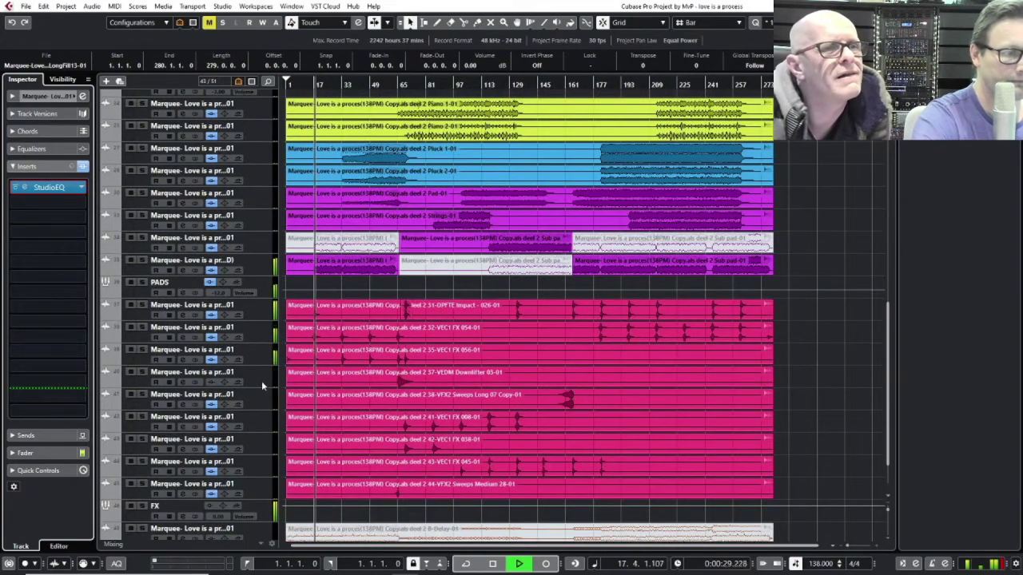
{"action": "left_click", "coordinate": [254, 510]}
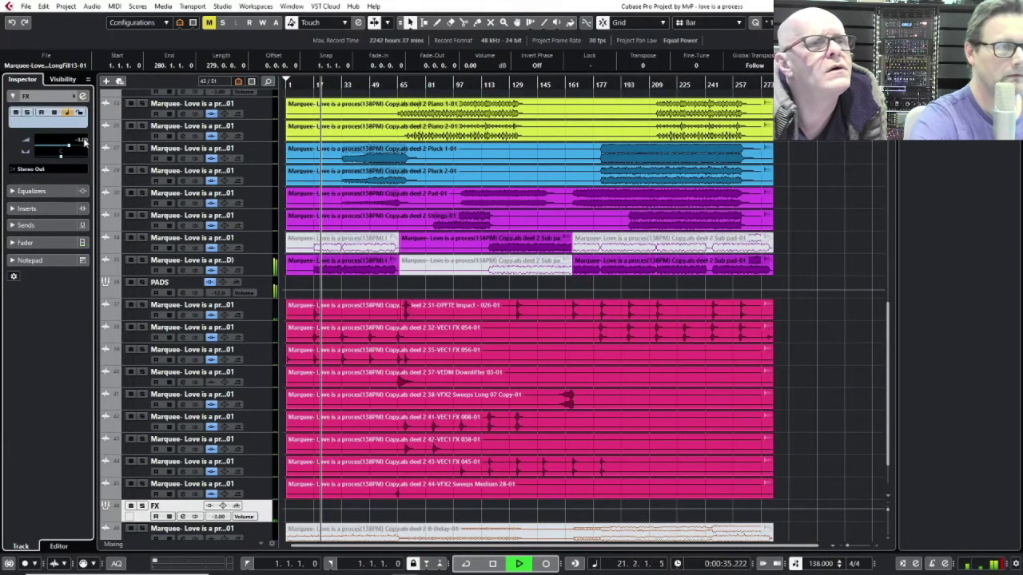
Step: Select the Hat 2 track and set its volume to -9.00
{"action": "scroll", "coordinate": [388, 186], "scroll_direction": "up", "scroll_amount": 10}
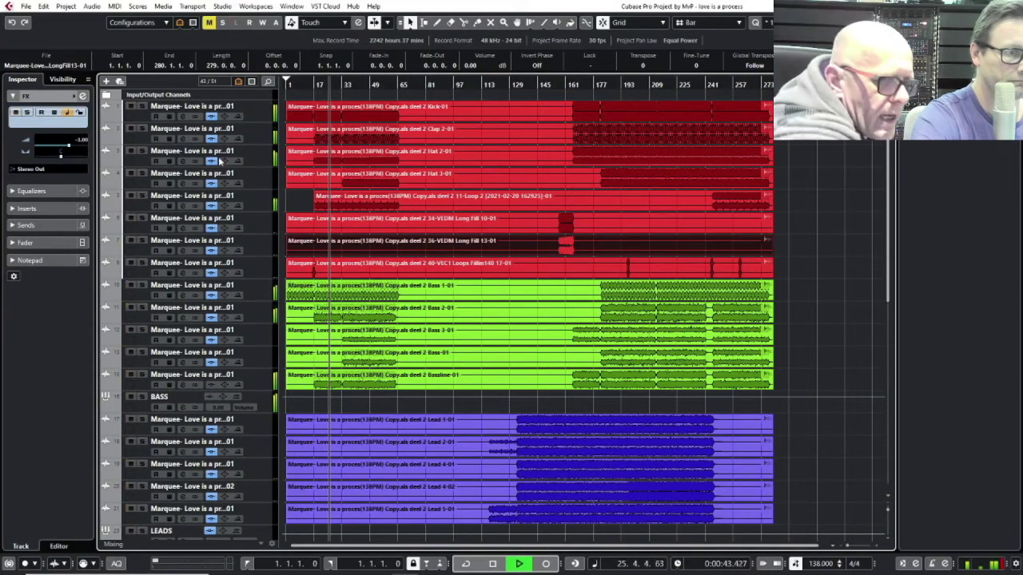
{"action": "left_click", "coordinate": [260, 162]}
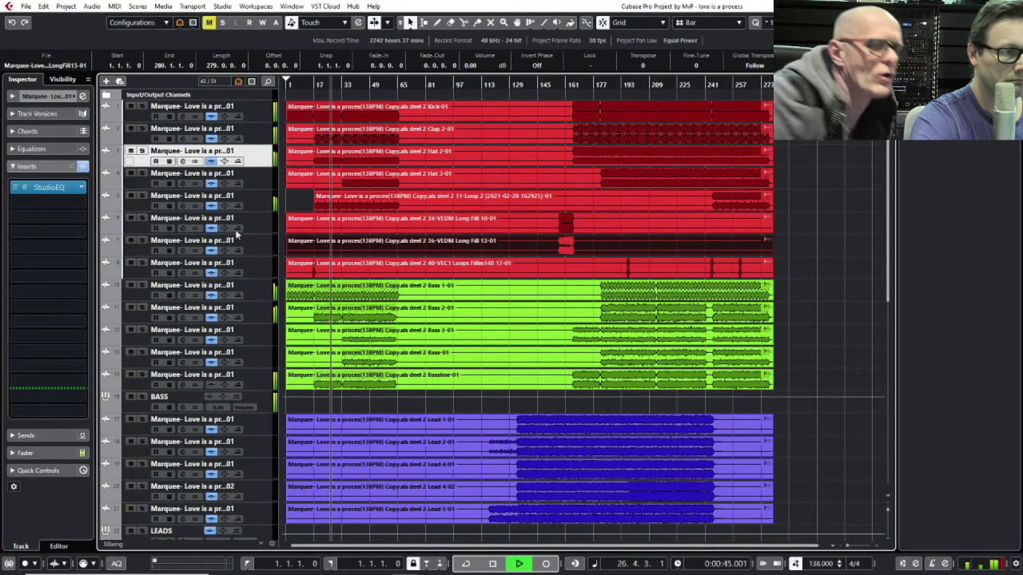
{"action": "left_click", "coordinate": [44, 97]}
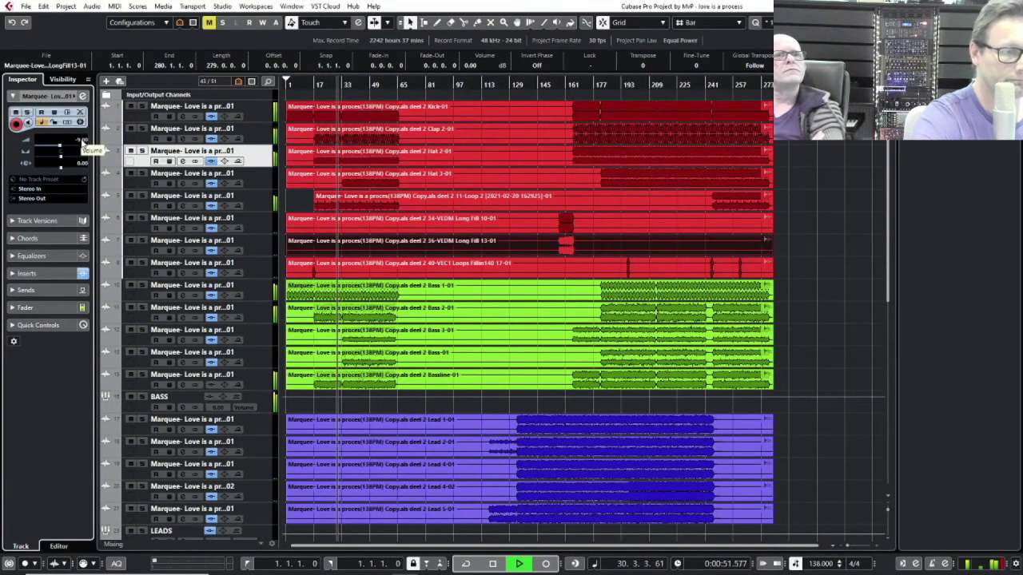
Step: Toggle the visibility of the hidden tracks above Bass 1 and above Bassline in the track list to check them
{"action": "scroll", "coordinate": [476, 342], "scroll_direction": "down", "scroll_amount": 10}
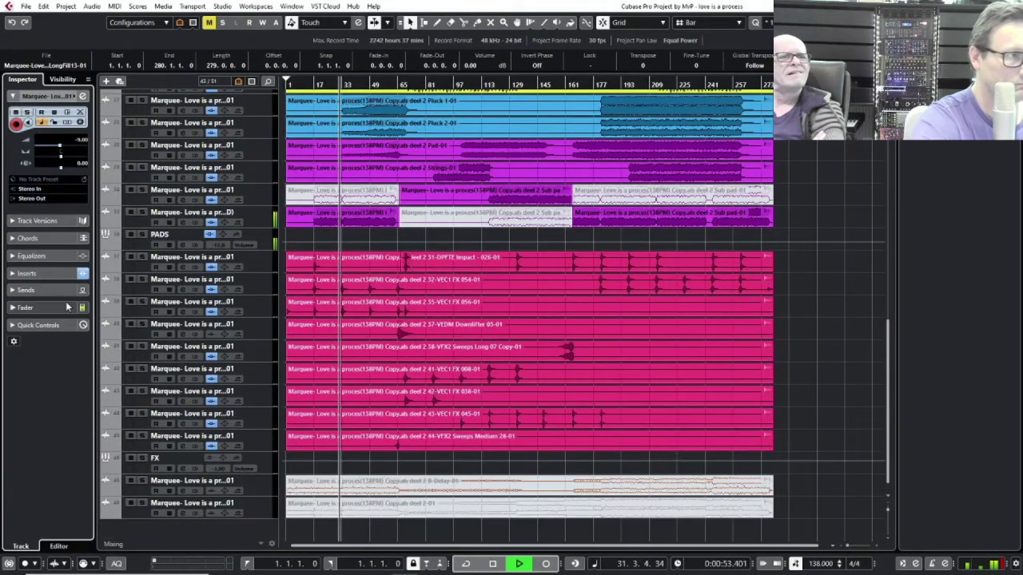
{"action": "left_click", "coordinate": [63, 80]}
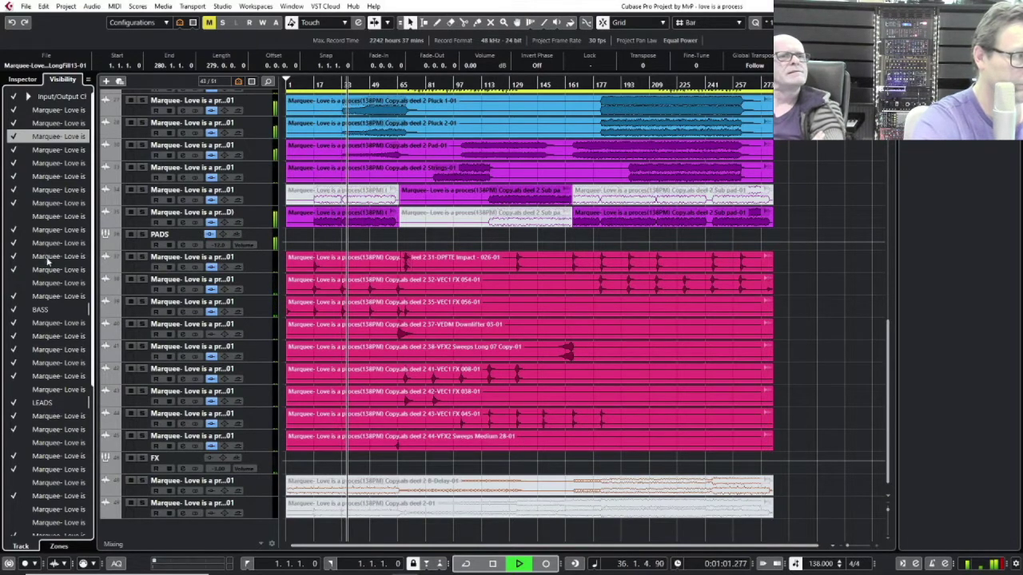
{"action": "left_click", "coordinate": [13, 284]}
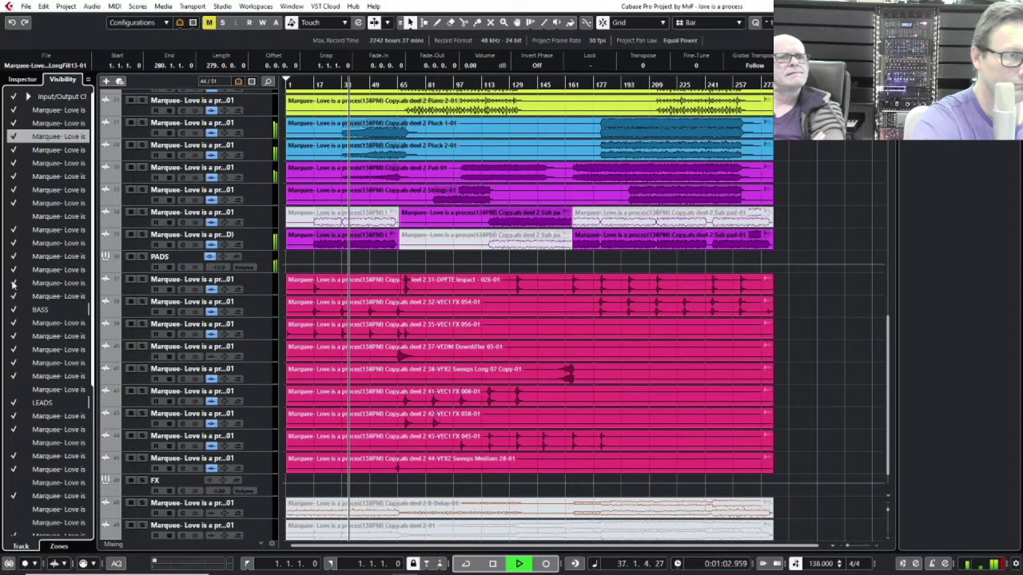
{"action": "left_click", "coordinate": [13, 283]}
{"action": "left_click", "coordinate": [12, 284]}
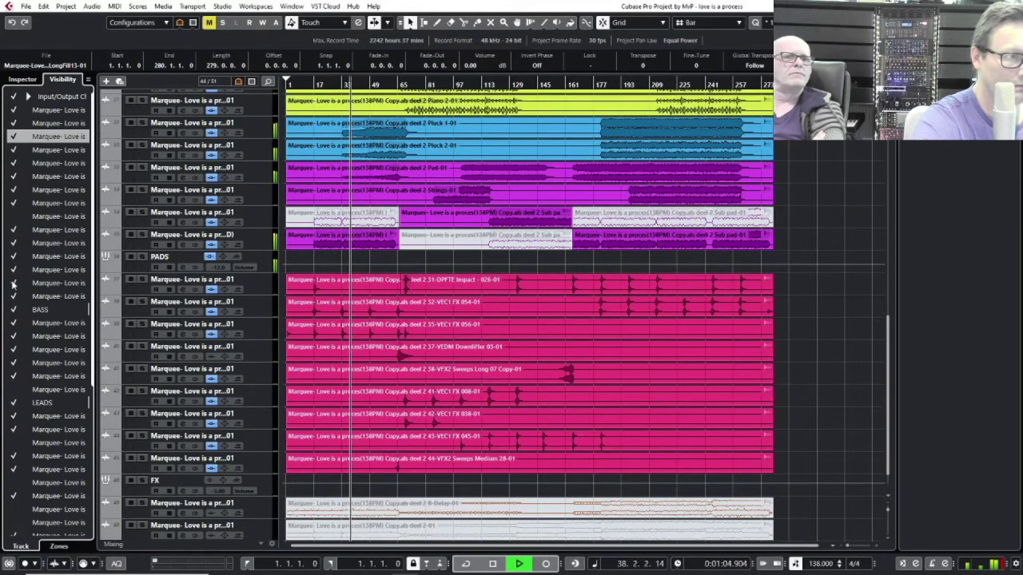
{"action": "left_click", "coordinate": [12, 284]}
{"action": "left_click", "coordinate": [13, 283]}
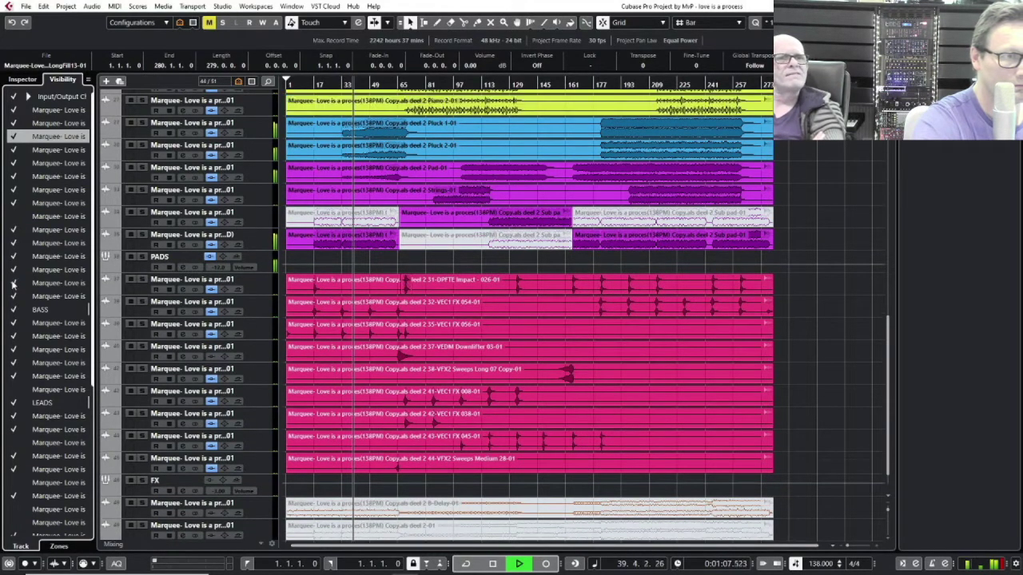
{"action": "left_click", "coordinate": [13, 284]}
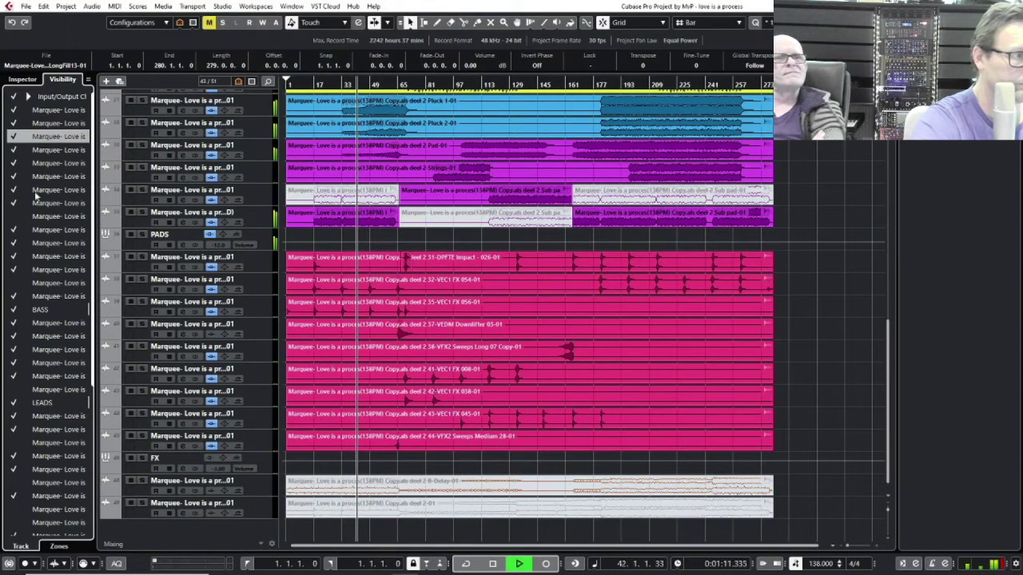
{"action": "left_click", "coordinate": [14, 216]}
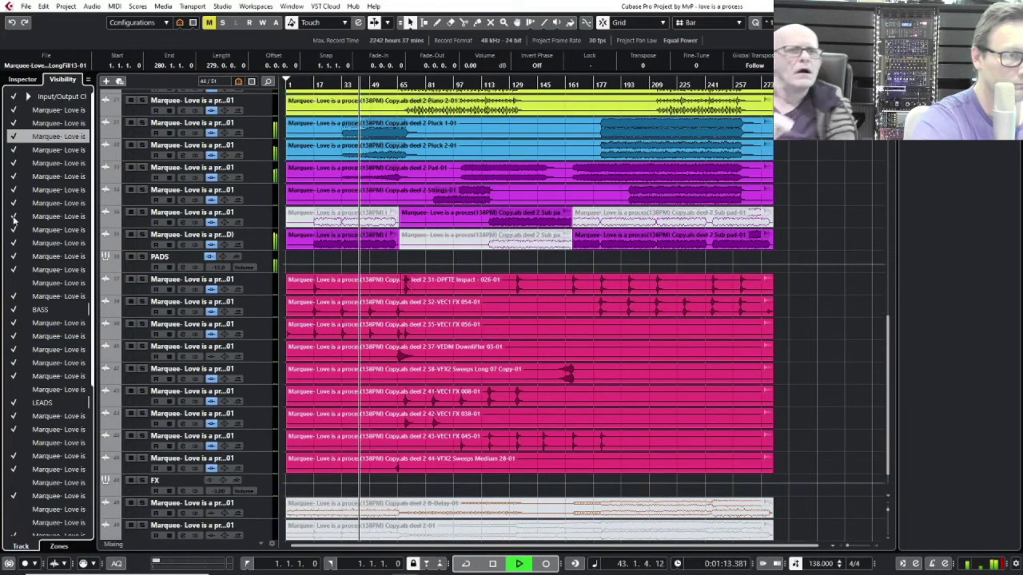
{"action": "left_click", "coordinate": [14, 216]}
Step: Isolate the sweep in the 38-VFX2 Sweeps Long 07 Copy clip by splitting the clip at bars 166 and 155
{"action": "scroll", "coordinate": [197, 237], "scroll_direction": "up", "scroll_amount": 4}
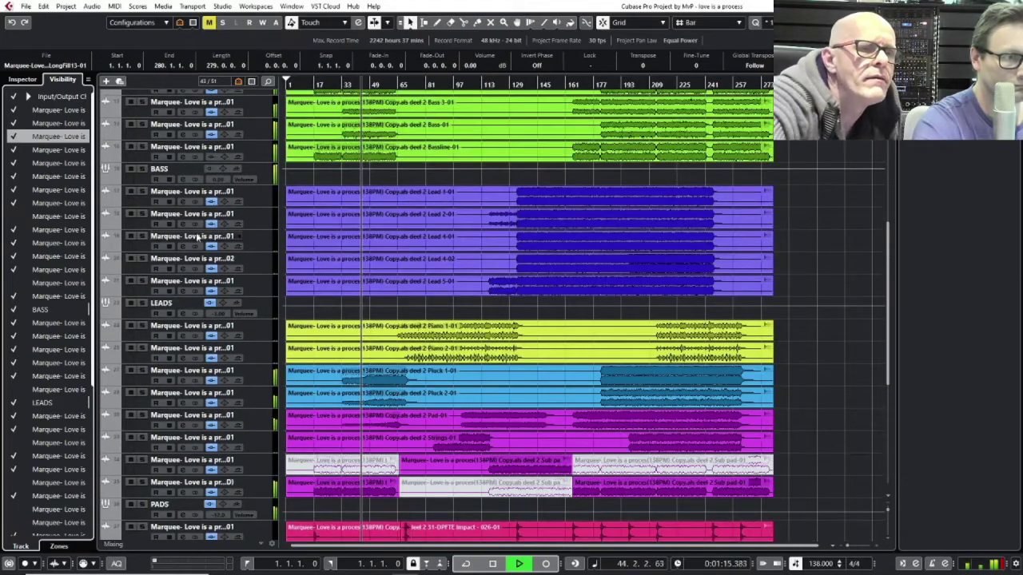
{"action": "scroll", "coordinate": [197, 238], "scroll_direction": "up", "scroll_amount": 4}
{"action": "scroll", "coordinate": [191, 252], "scroll_direction": "up", "scroll_amount": 1}
{"action": "scroll", "coordinate": [183, 270], "scroll_direction": "down", "scroll_amount": 8}
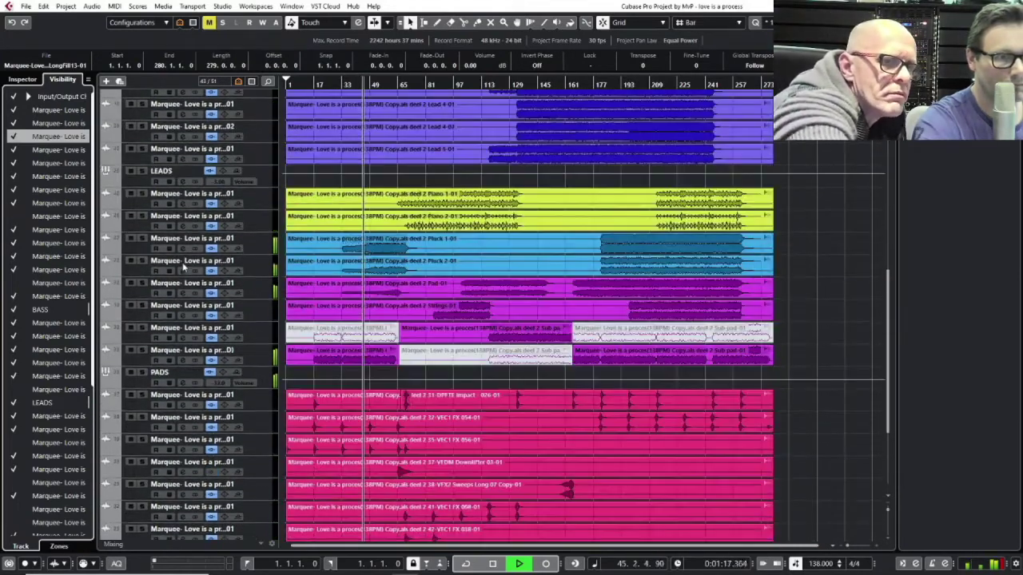
{"action": "scroll", "coordinate": [184, 269], "scroll_direction": "down", "scroll_amount": 6}
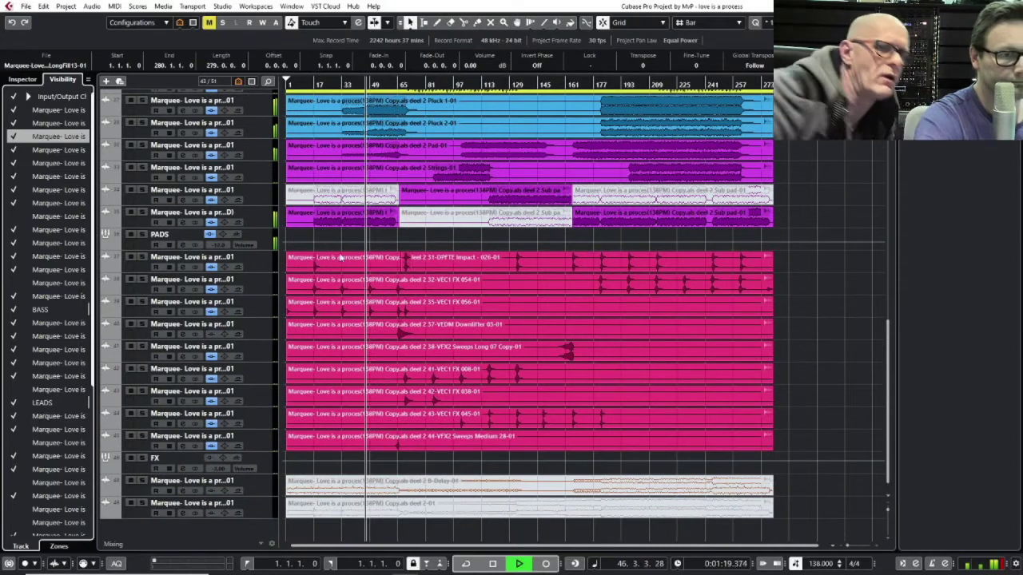
{"action": "right_click", "coordinate": [559, 354]}
{"action": "left_click", "coordinate": [610, 354]}
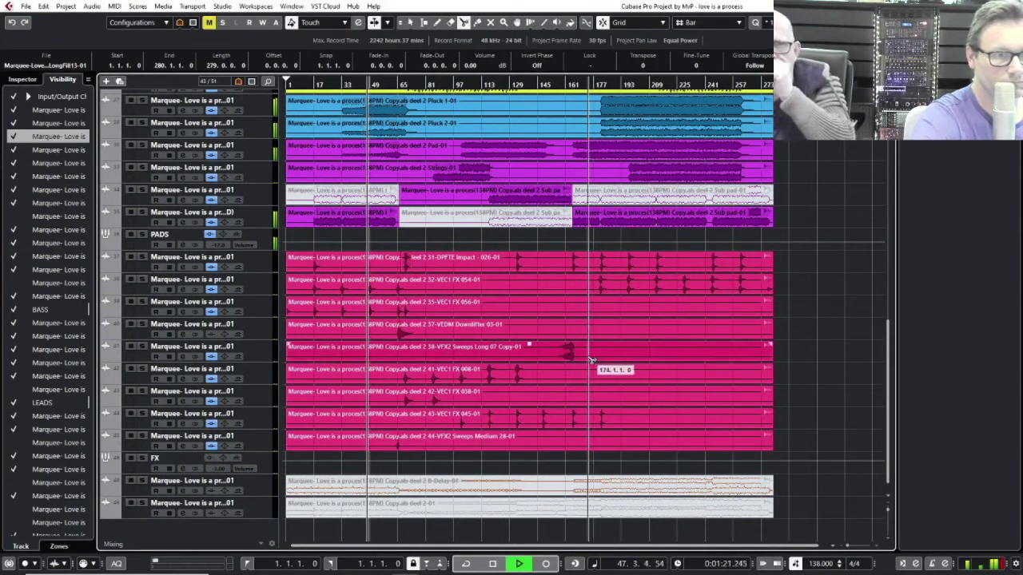
{"action": "left_click", "coordinate": [580, 357]}
{"action": "right_click", "coordinate": [590, 357]}
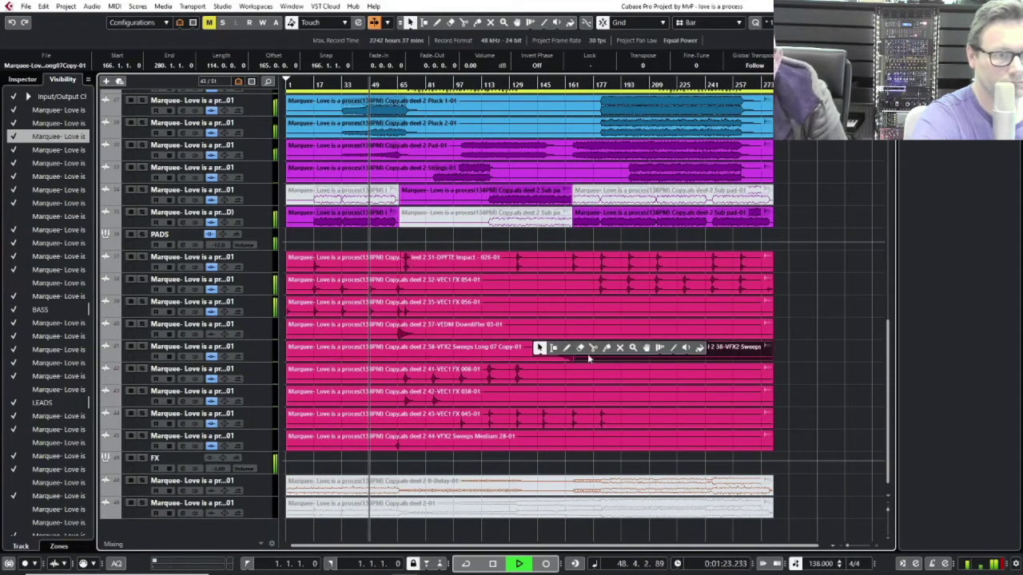
{"action": "left_click", "coordinate": [593, 350]}
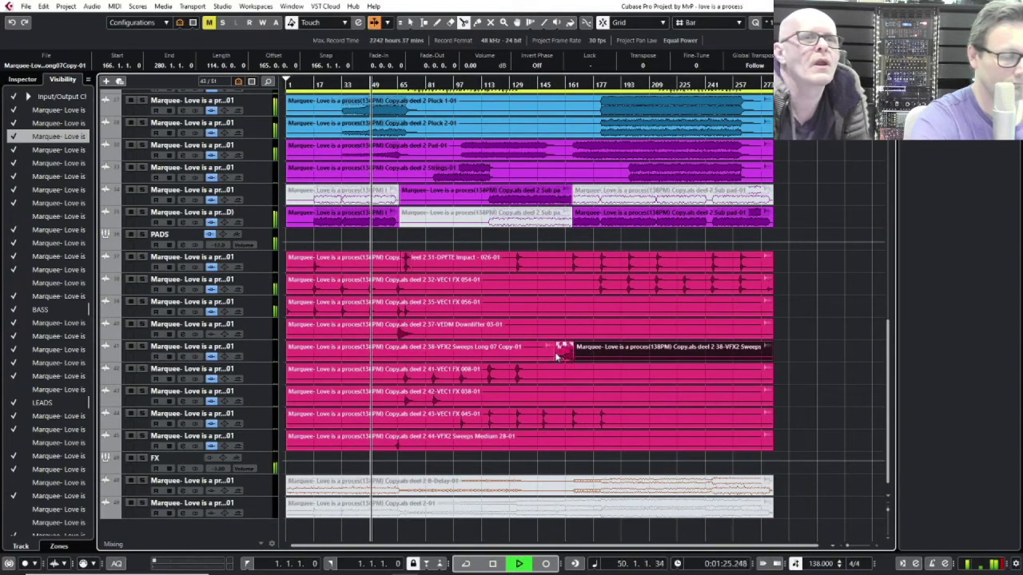
Step: Copy the isolated 38-VFX2 sweep section to bar 6 on the same track and play from the song's beginning
{"action": "key", "text": "1"}
{"action": "left_click_drag", "start_coordinate": [559, 354], "coordinate": [302, 352]}
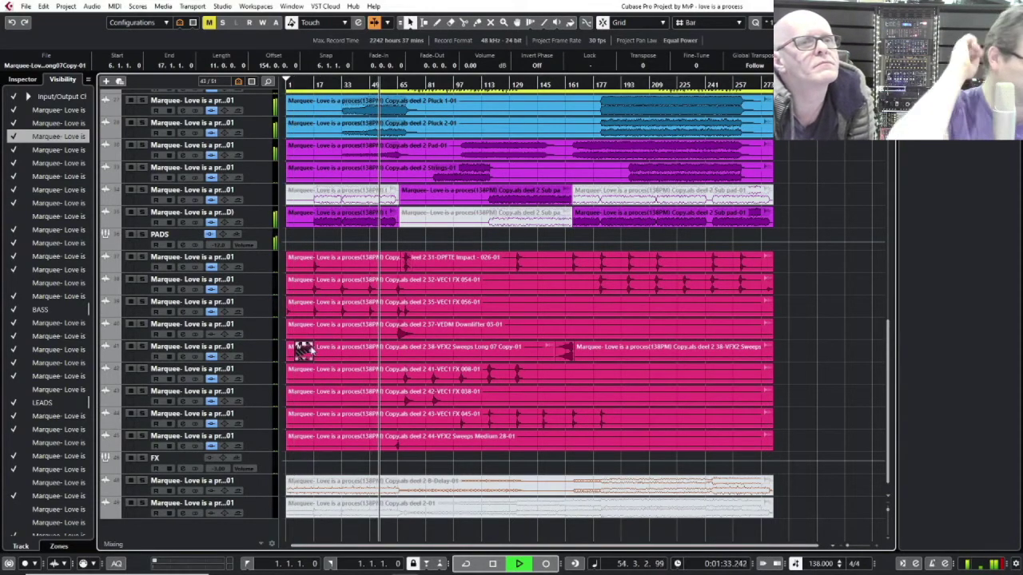
{"action": "key", "text": "Home"}
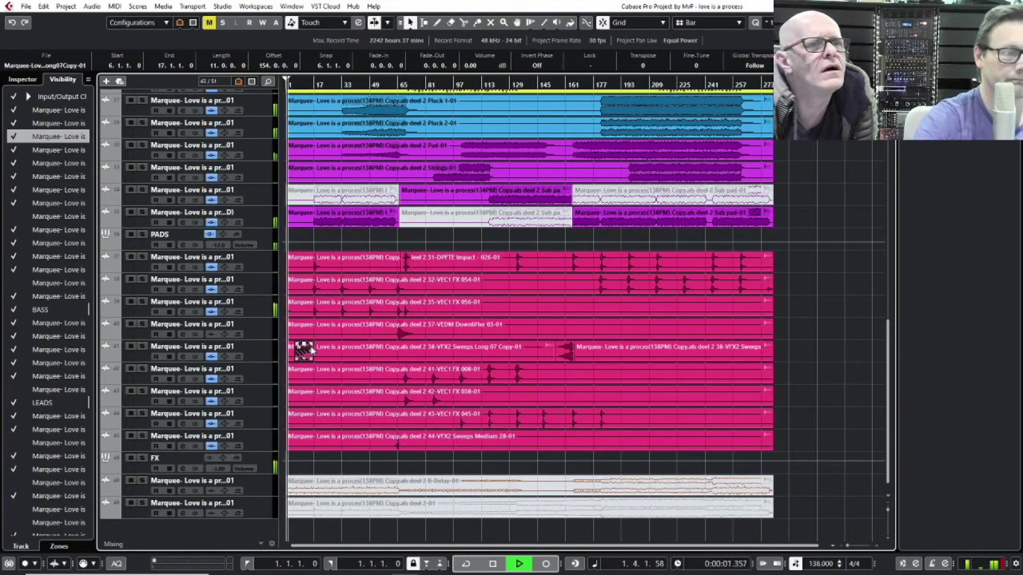
{"action": "left_click", "coordinate": [322, 446]}
Step: Review the StudioEQ curve on the Bass 1 track's first insert slot and close the equalizer
{"action": "scroll", "coordinate": [320, 449], "scroll_direction": "up", "scroll_amount": 10}
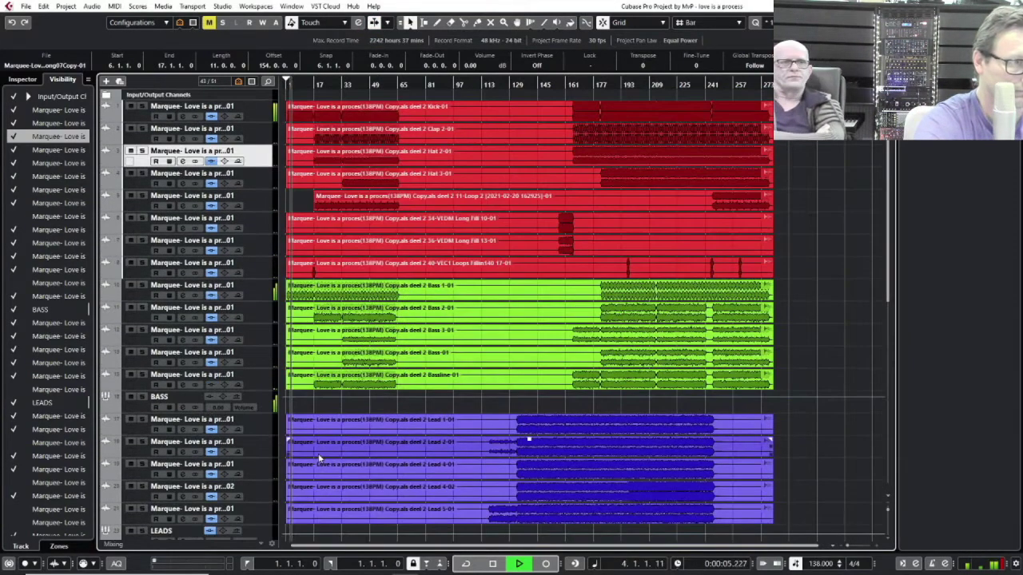
{"action": "left_click", "coordinate": [240, 287]}
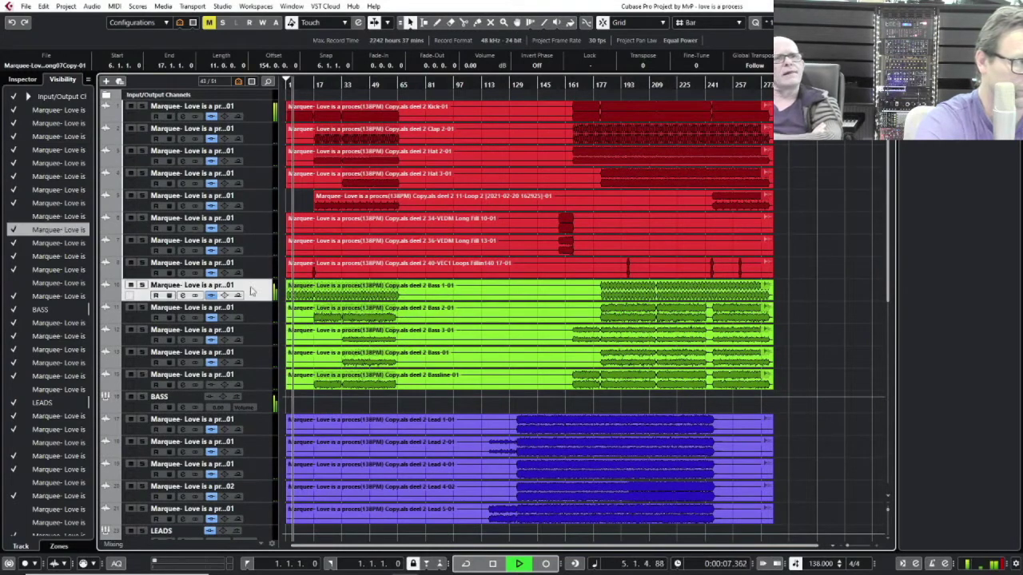
{"action": "left_click", "coordinate": [22, 79]}
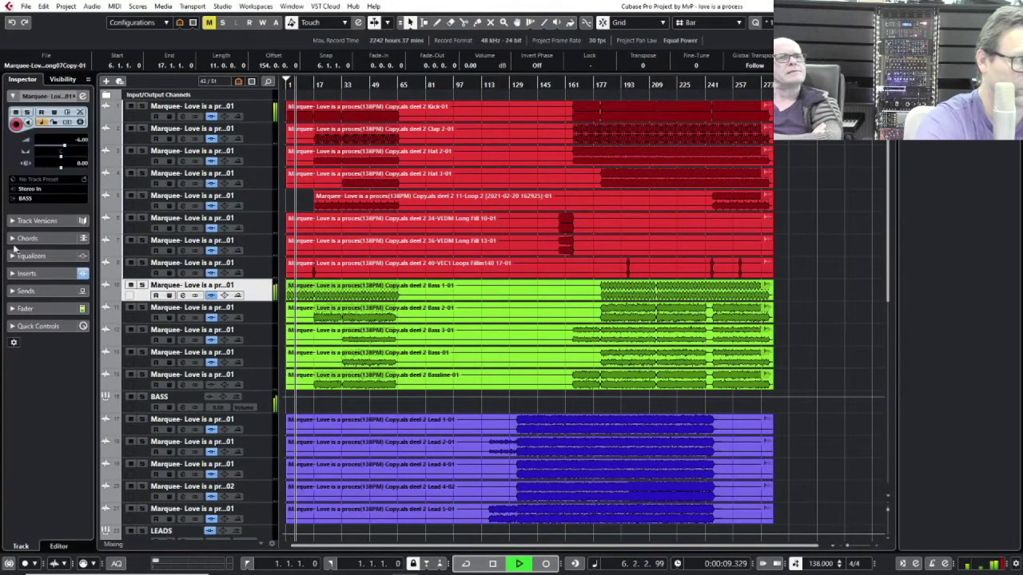
{"action": "left_click", "coordinate": [12, 273]}
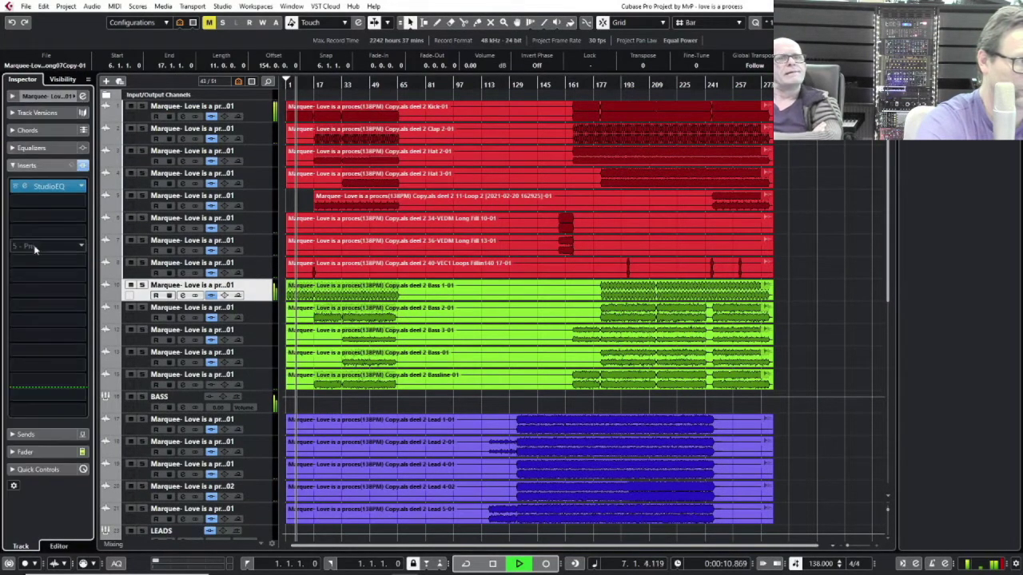
{"action": "left_click", "coordinate": [48, 185]}
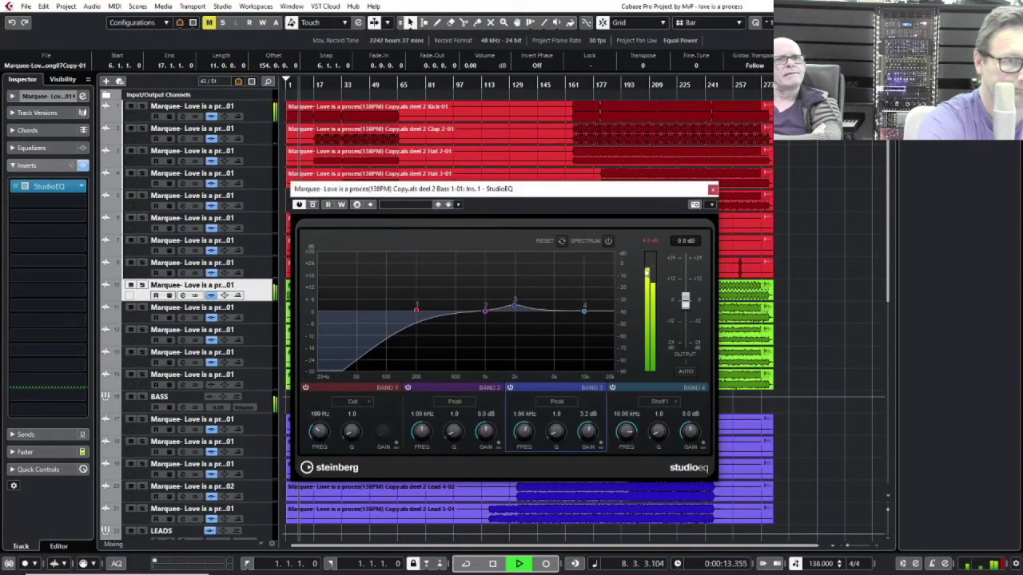
{"action": "left_click", "coordinate": [712, 191]}
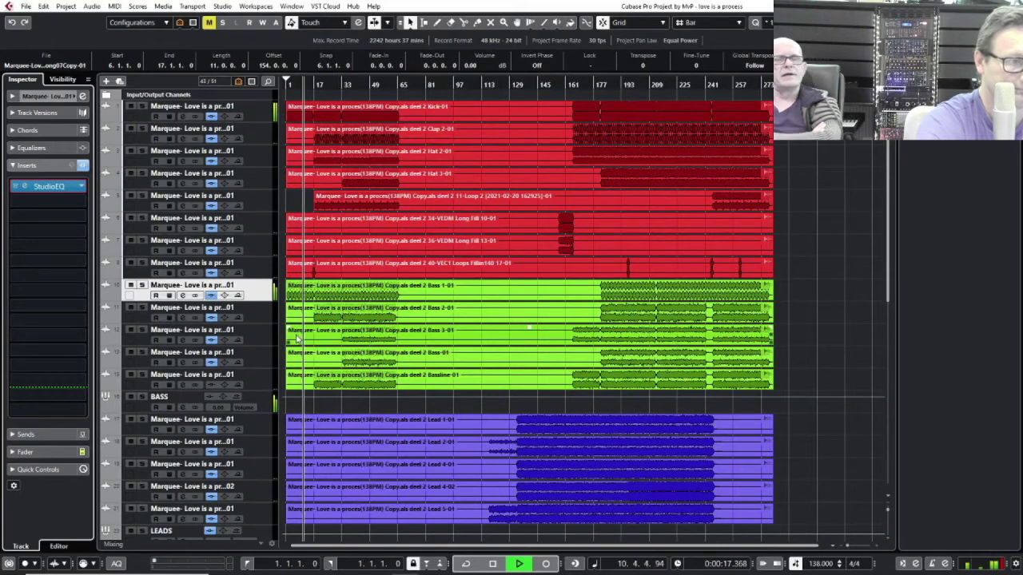
{"action": "scroll", "coordinate": [297, 339], "scroll_direction": "down", "scroll_amount": 8}
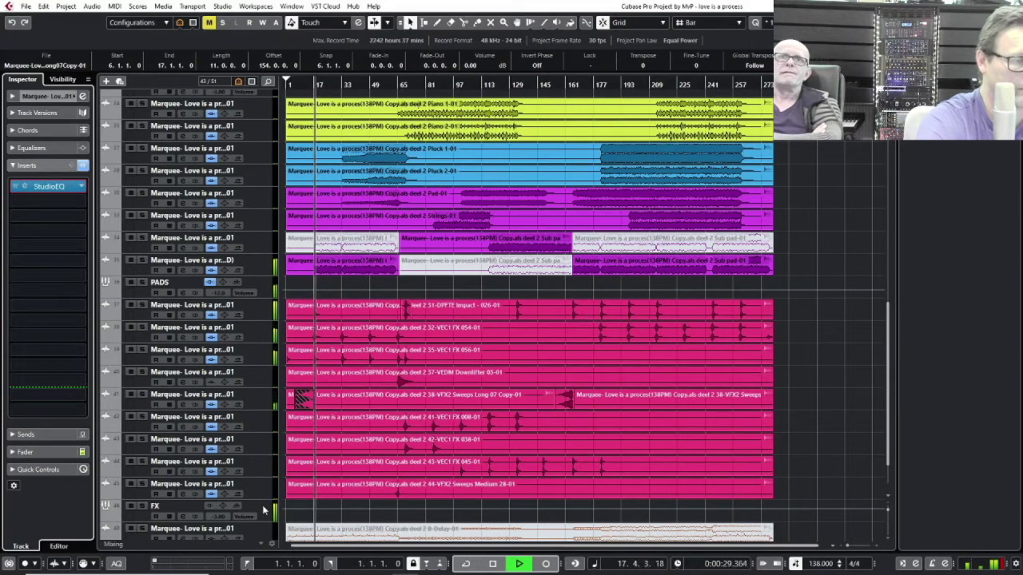
Step: Show the volume and pan settings of the Clap 2 track
{"action": "left_click", "coordinate": [294, 464]}
{"action": "scroll", "coordinate": [335, 415], "scroll_direction": "up", "scroll_amount": 10}
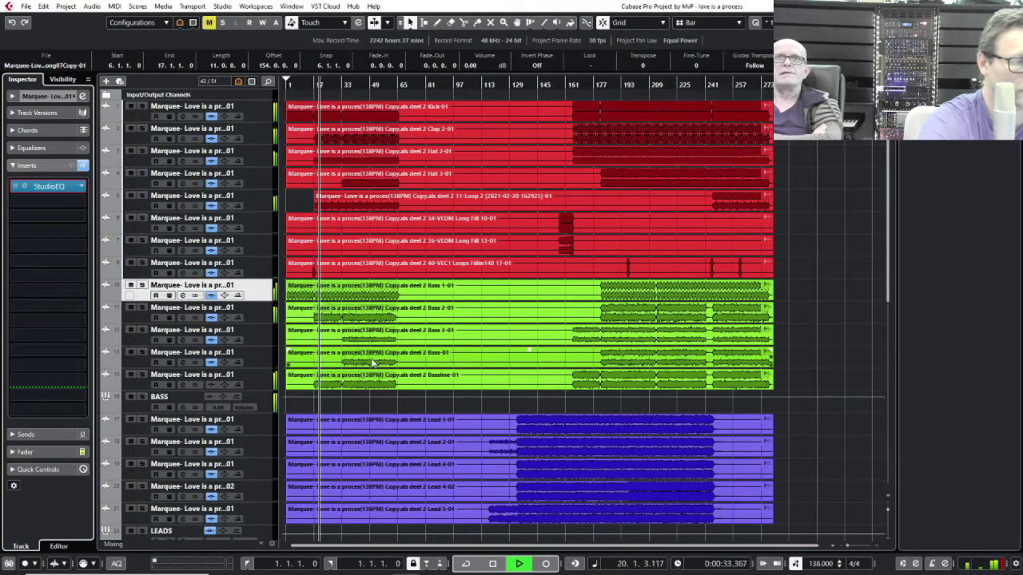
{"action": "left_click", "coordinate": [253, 137]}
{"action": "left_click", "coordinate": [72, 98]}
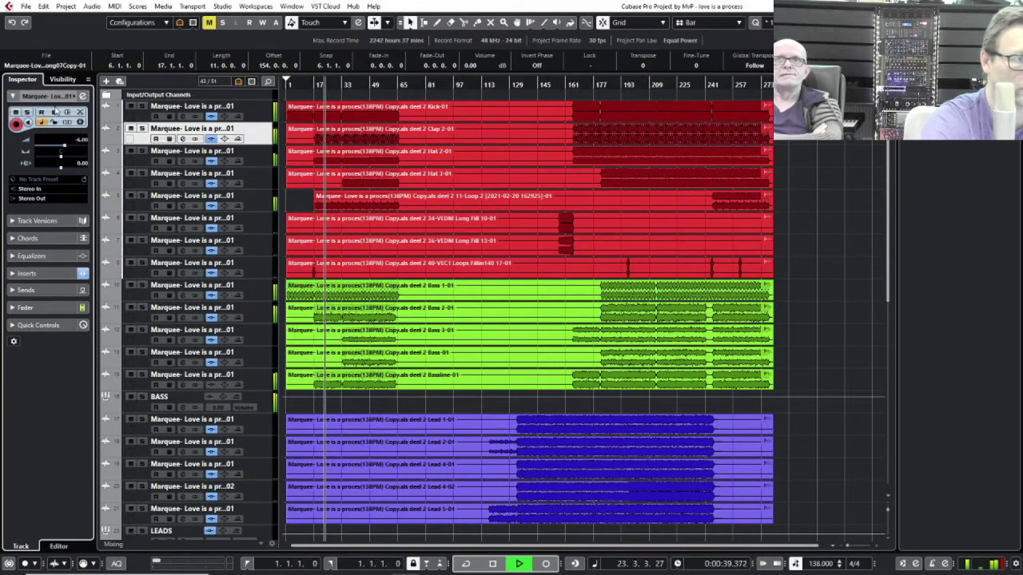
Step: Check the Hat 2 track with a brief solo toggle and set its volume to -12 dB
{"action": "left_click", "coordinate": [252, 159]}
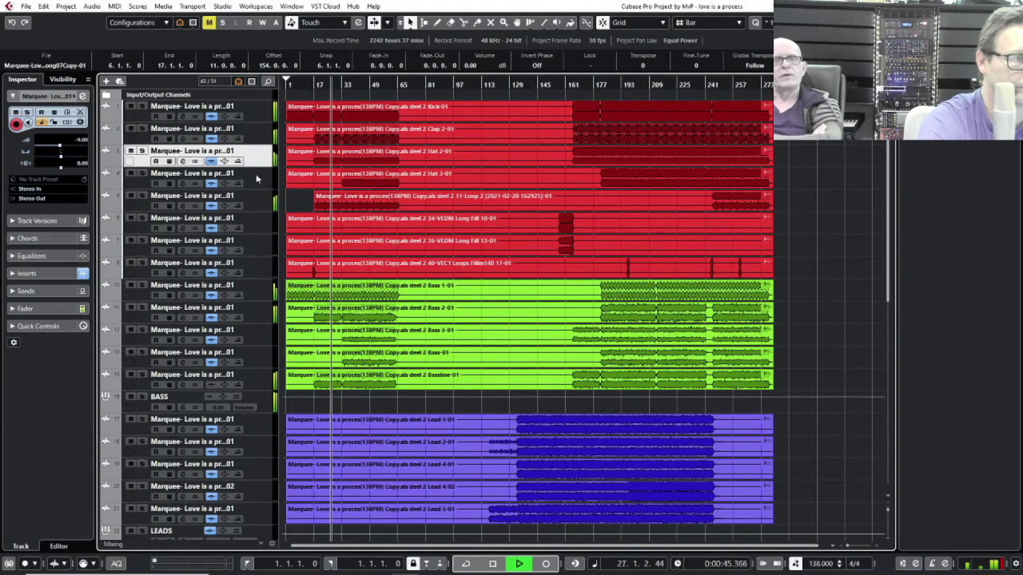
{"action": "left_click", "coordinate": [144, 150]}
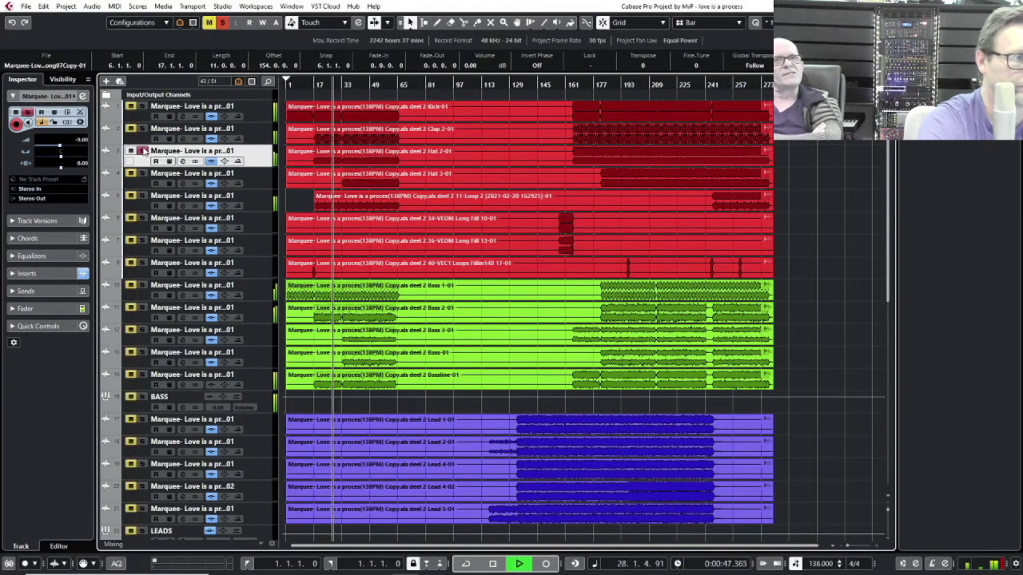
{"action": "left_click", "coordinate": [144, 150]}
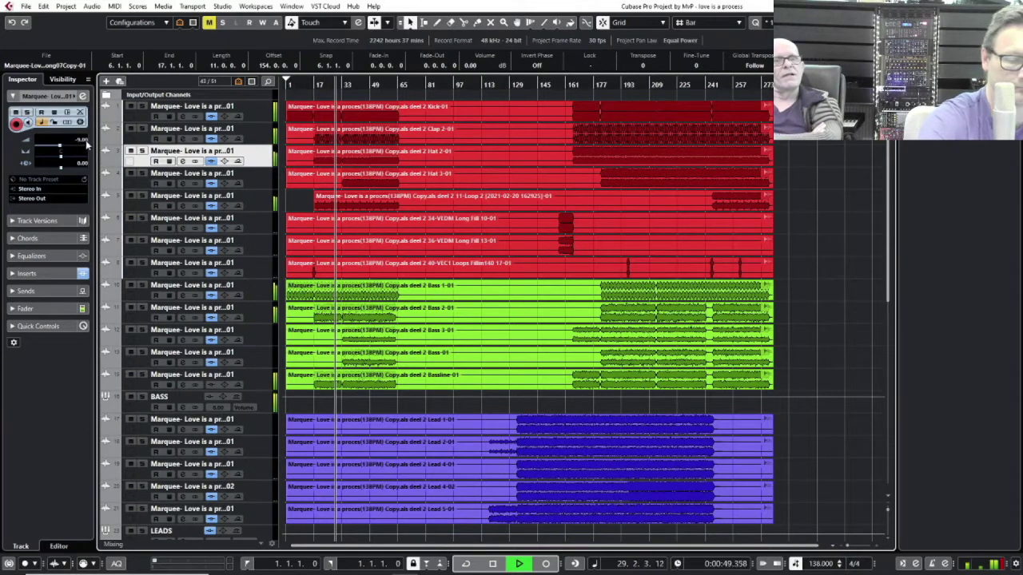
{"action": "type", "text": "-12"}
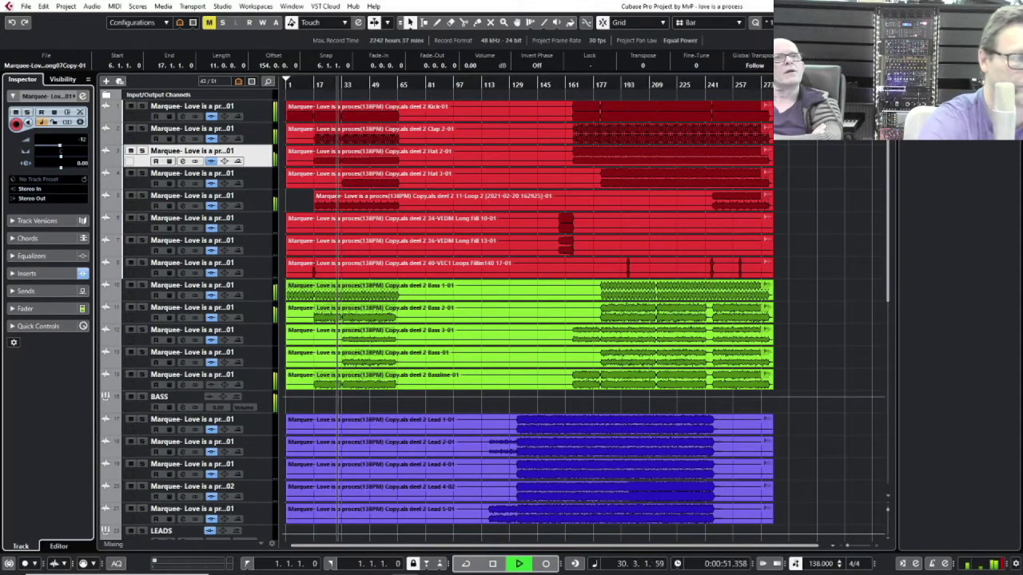
{"action": "key", "text": "Return"}
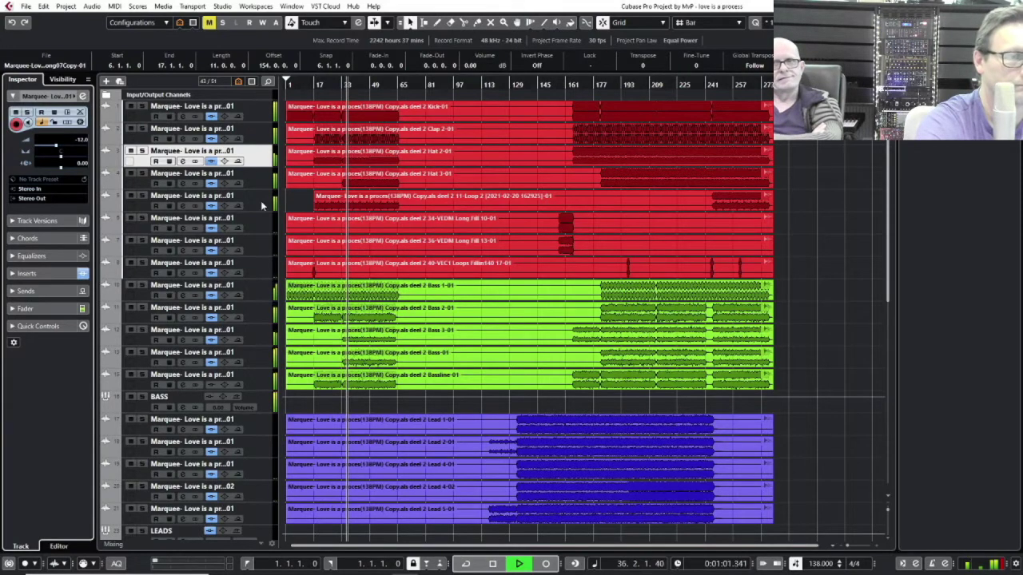
Step: Toggle solo on and off for the duplicate Sub pad track just above the PADS group to check it
{"action": "scroll", "coordinate": [487, 290], "scroll_direction": "down", "scroll_amount": 5}
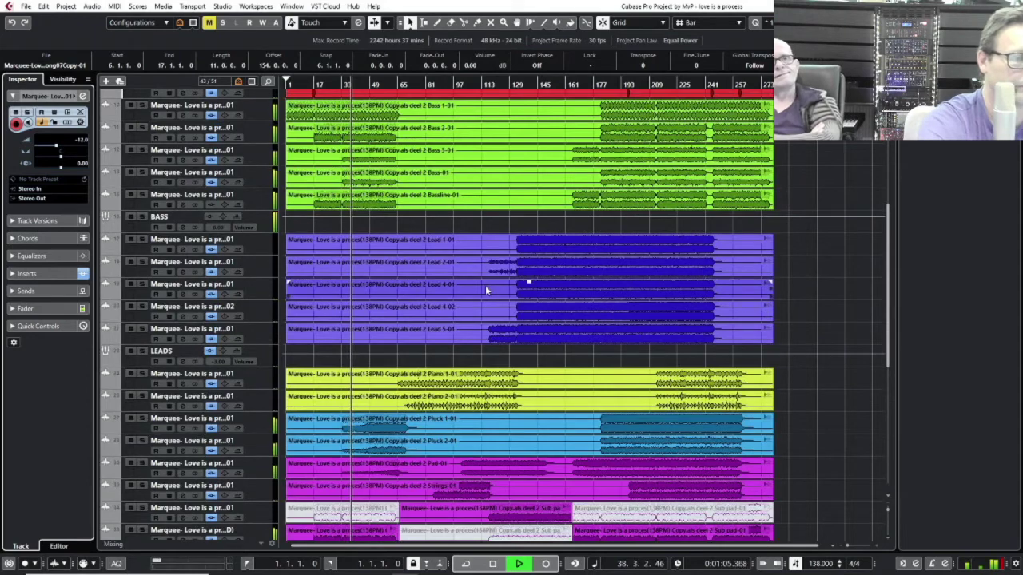
{"action": "scroll", "coordinate": [482, 288], "scroll_direction": "down", "scroll_amount": 5}
{"action": "scroll", "coordinate": [481, 287], "scroll_direction": "down", "scroll_amount": 3}
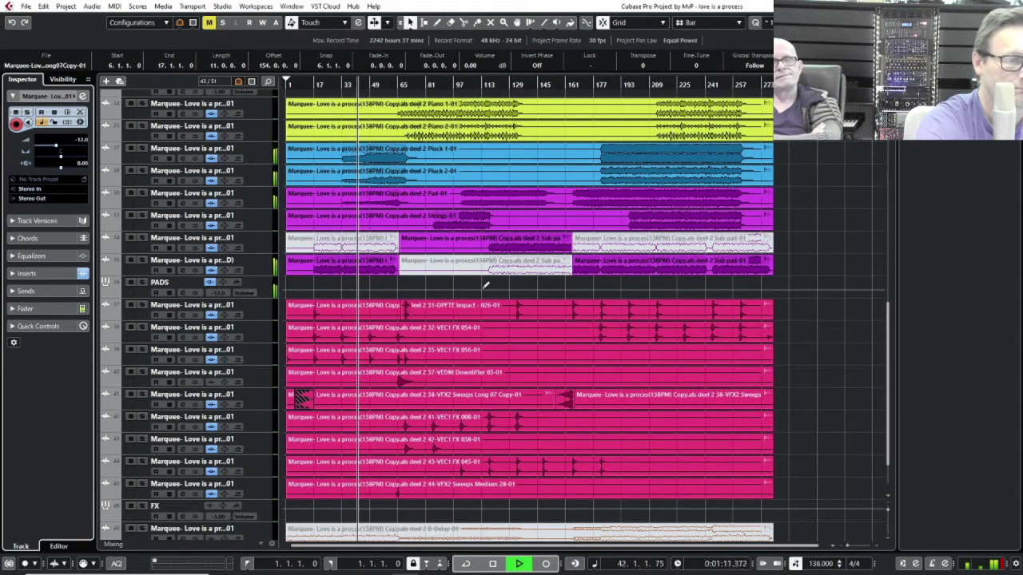
{"action": "left_click", "coordinate": [142, 260]}
{"action": "left_click", "coordinate": [142, 260]}
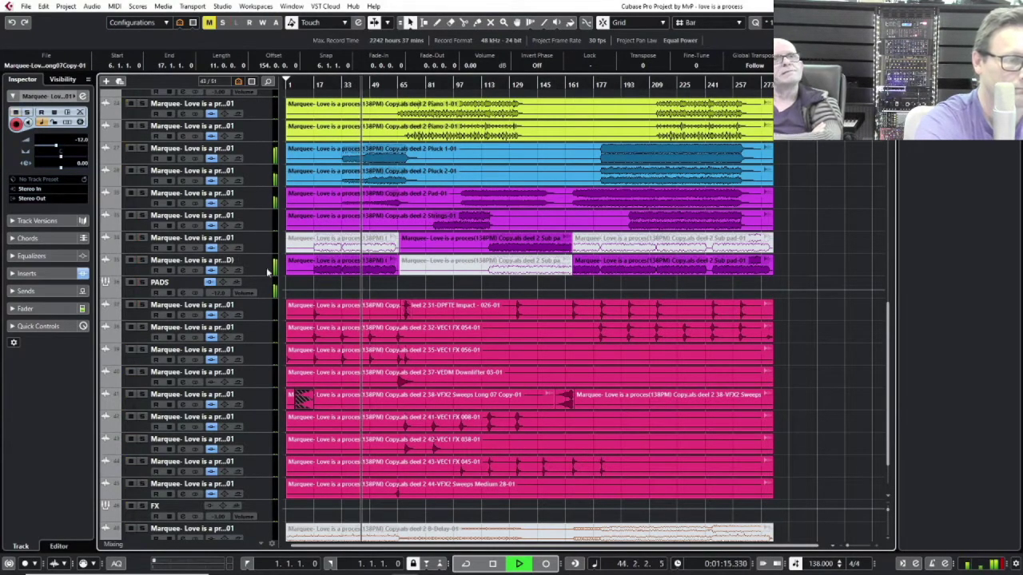
Step: Lower the FX group's volume to -6 dB and further to -9 dB
{"action": "scroll", "coordinate": [278, 275], "scroll_direction": "down", "scroll_amount": 2}
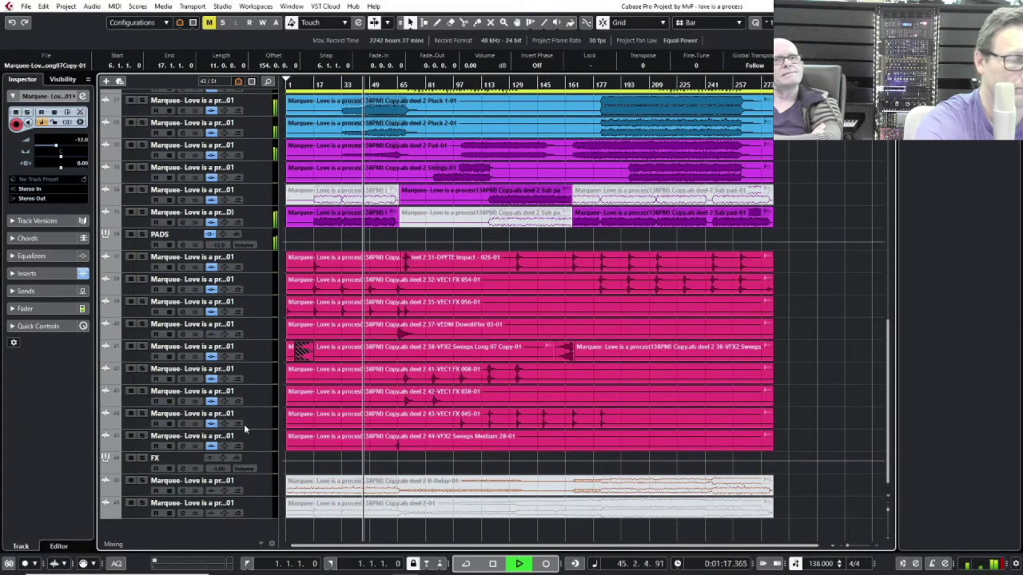
{"action": "left_click", "coordinate": [261, 464]}
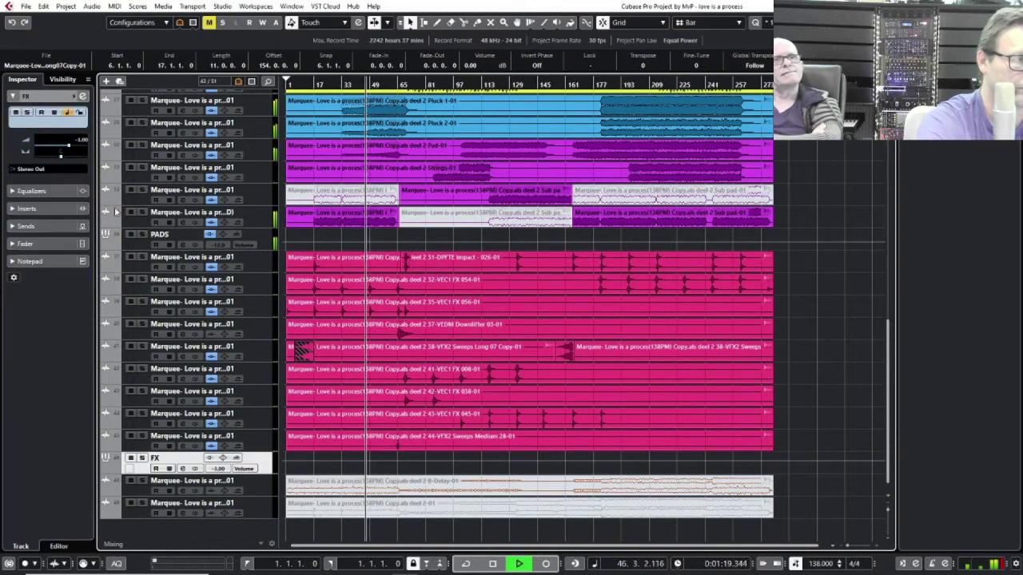
{"action": "double_click", "coordinate": [83, 140]}
{"action": "type", "text": "-6"}
{"action": "key", "text": "Return"}
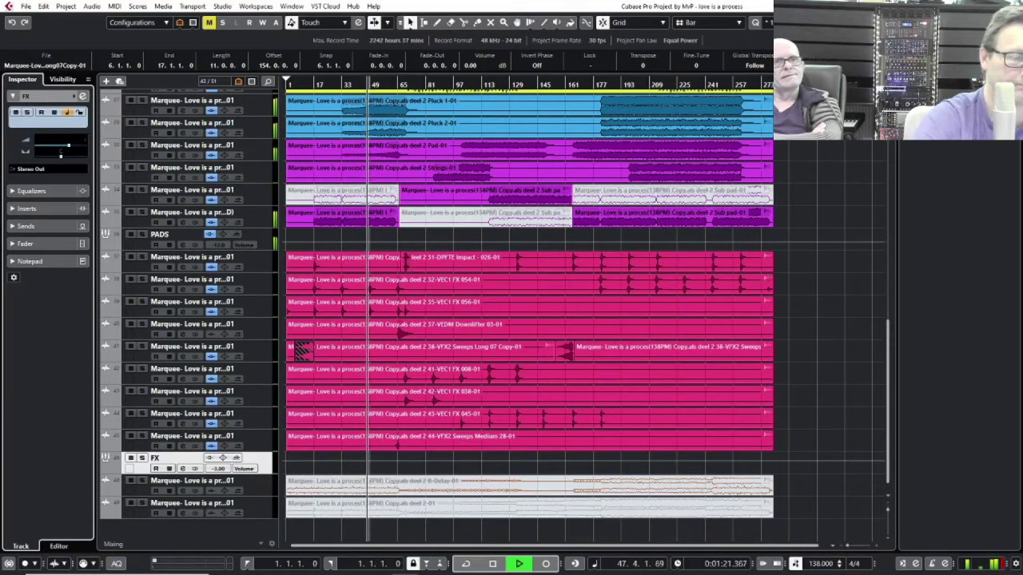
{"action": "double_click", "coordinate": [84, 141]}
{"action": "type", "text": "-9"}
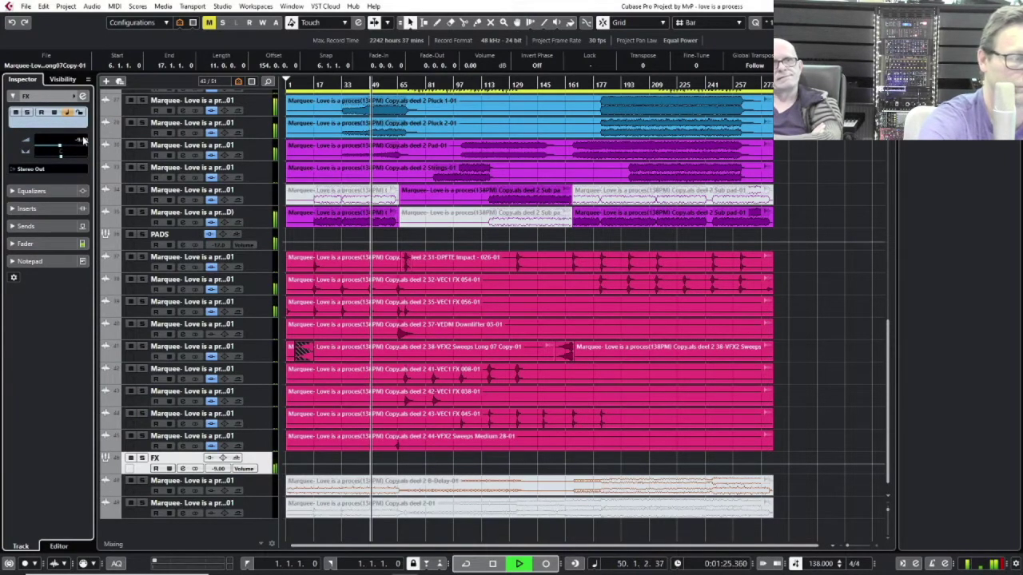
{"action": "key", "text": "Return"}
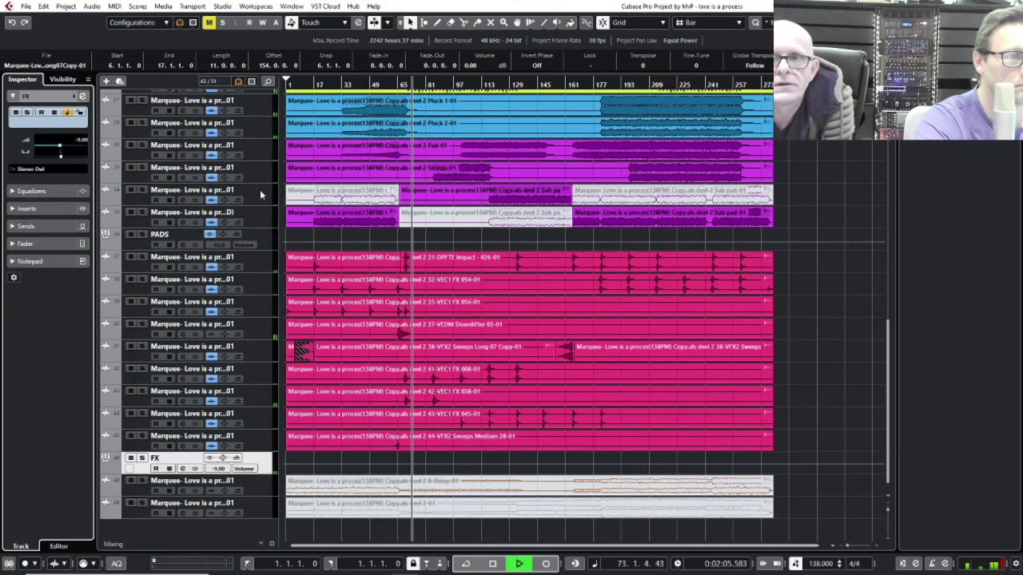
Step: Add a stereo group channel named PLUCKS to the Pluck 1 and Pluck 2 tracks
{"action": "left_click", "coordinate": [266, 114]}
{"action": "left_click", "coordinate": [266, 128], "text": "shift"}
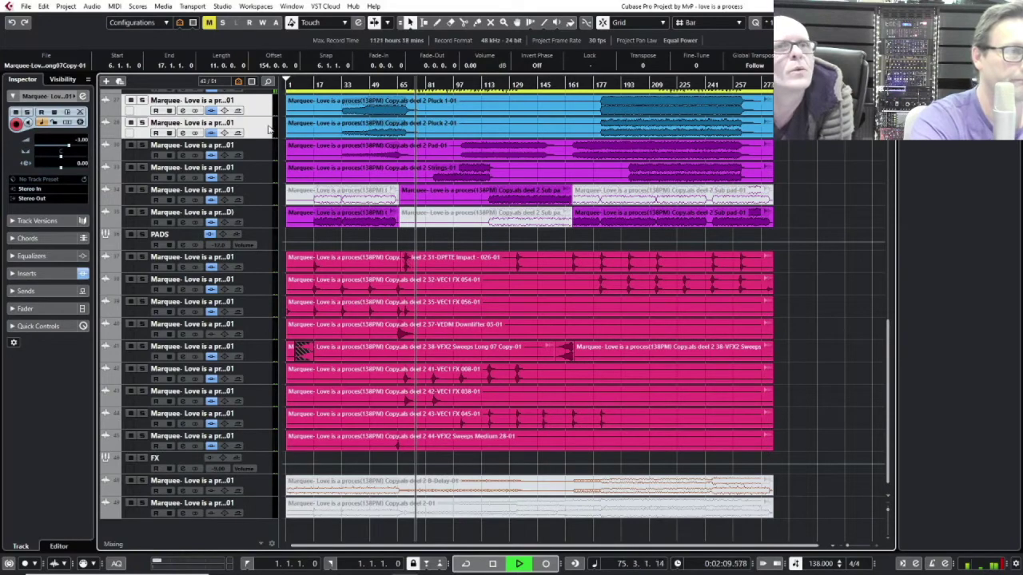
{"action": "right_click", "coordinate": [266, 130]}
{"action": "mouse_move", "coordinate": [383, 137]}
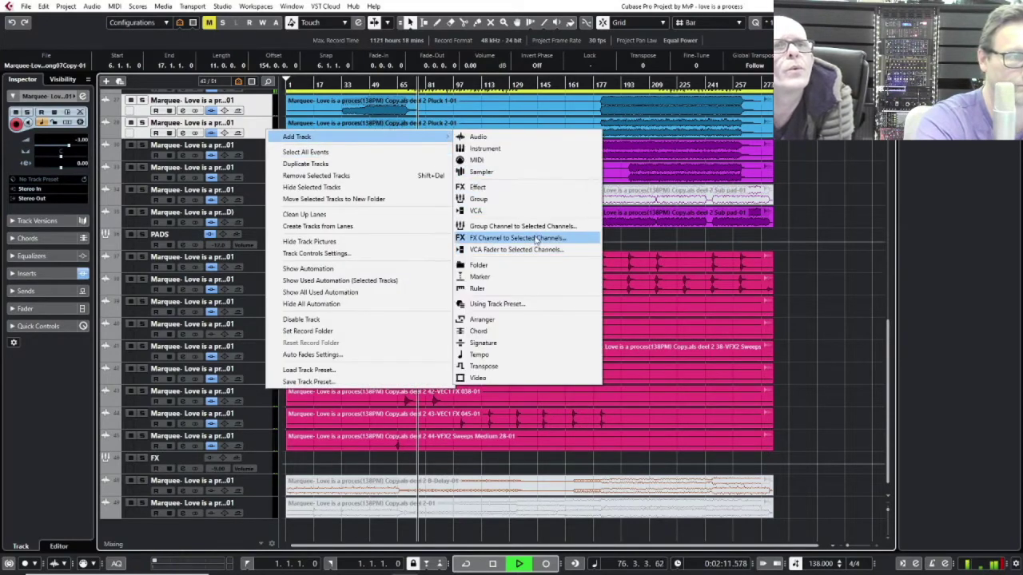
{"action": "left_click", "coordinate": [535, 231]}
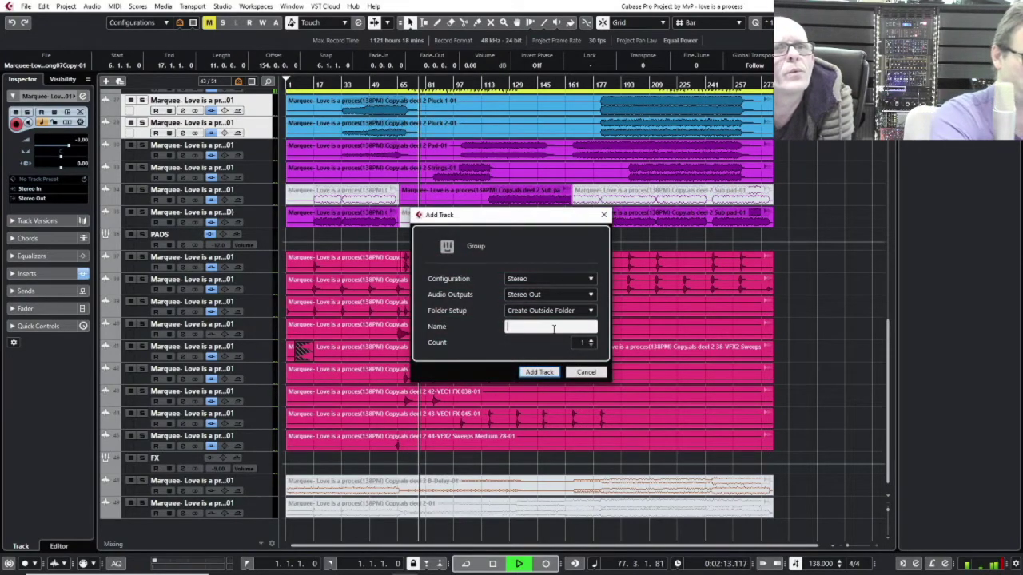
{"action": "type", "text": "PLUCKS"}
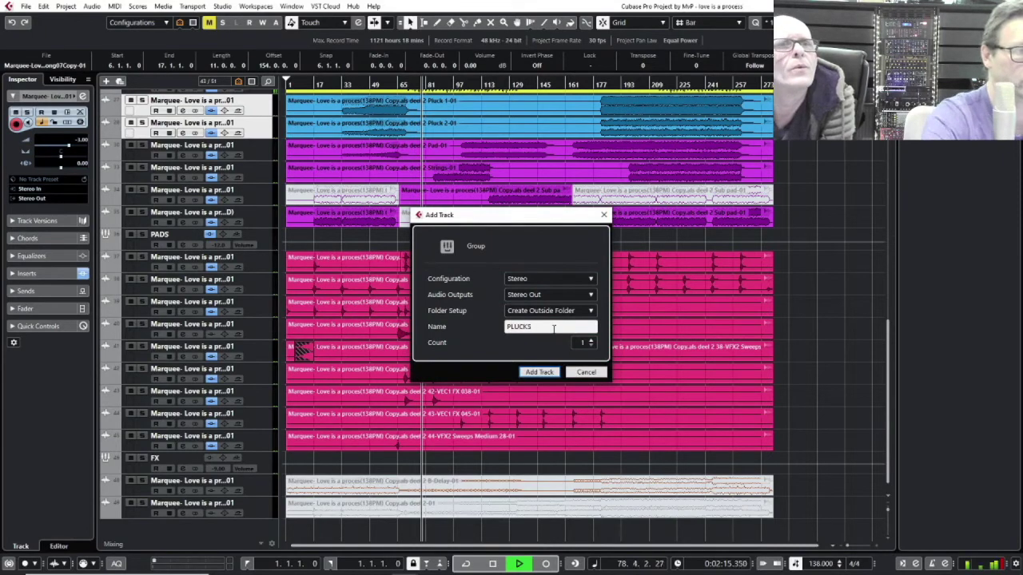
{"action": "key", "text": "Return"}
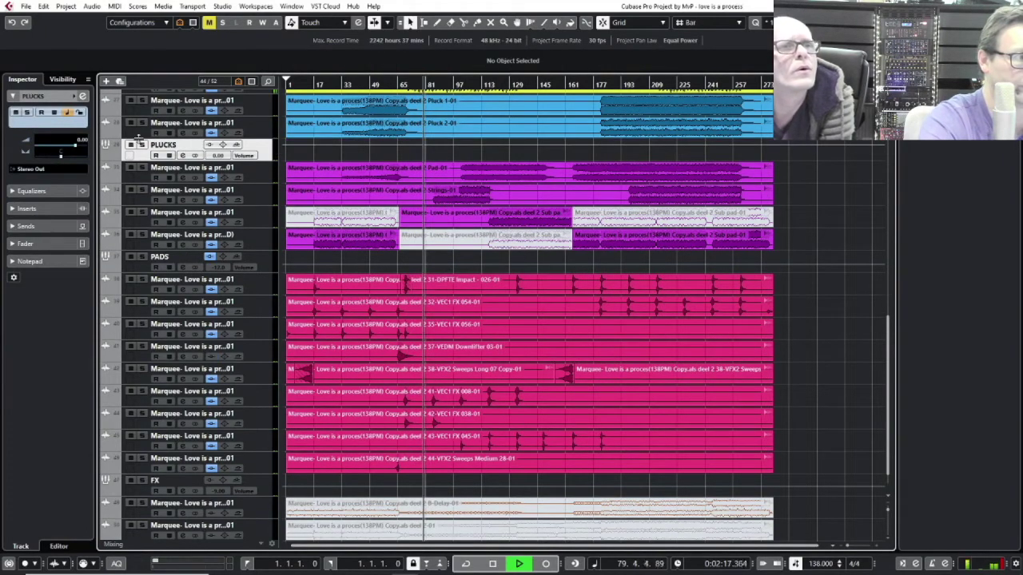
Step: Load OneKnob Filter Stereo into the first insert slot of the PLUCKS group and move its window clear of the track list
{"action": "left_click", "coordinate": [27, 209]}
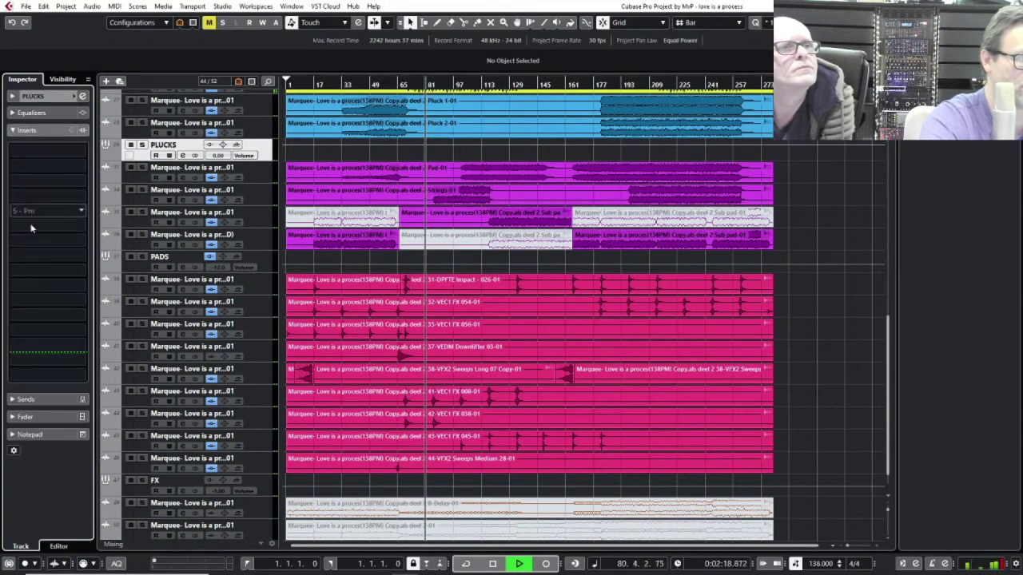
{"action": "left_click", "coordinate": [35, 155]}
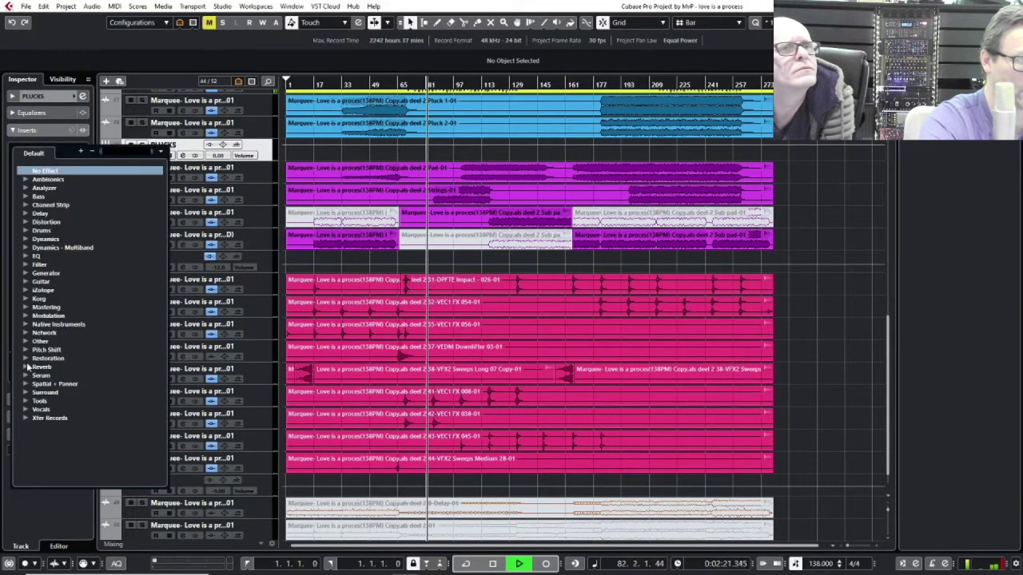
{"action": "left_click", "coordinate": [27, 342]}
{"action": "scroll", "coordinate": [48, 352], "scroll_direction": "down", "scroll_amount": 3}
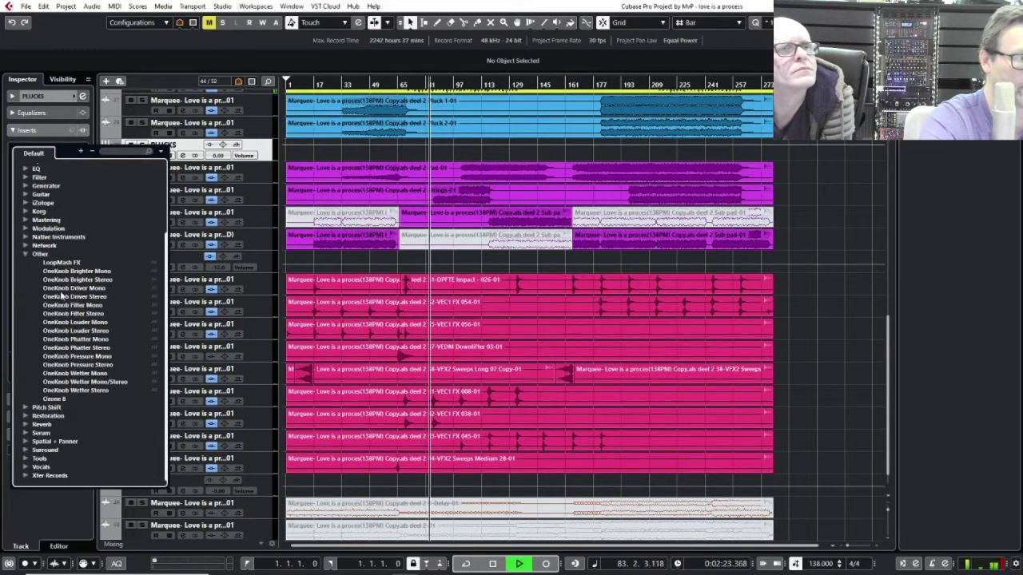
{"action": "left_click", "coordinate": [67, 314]}
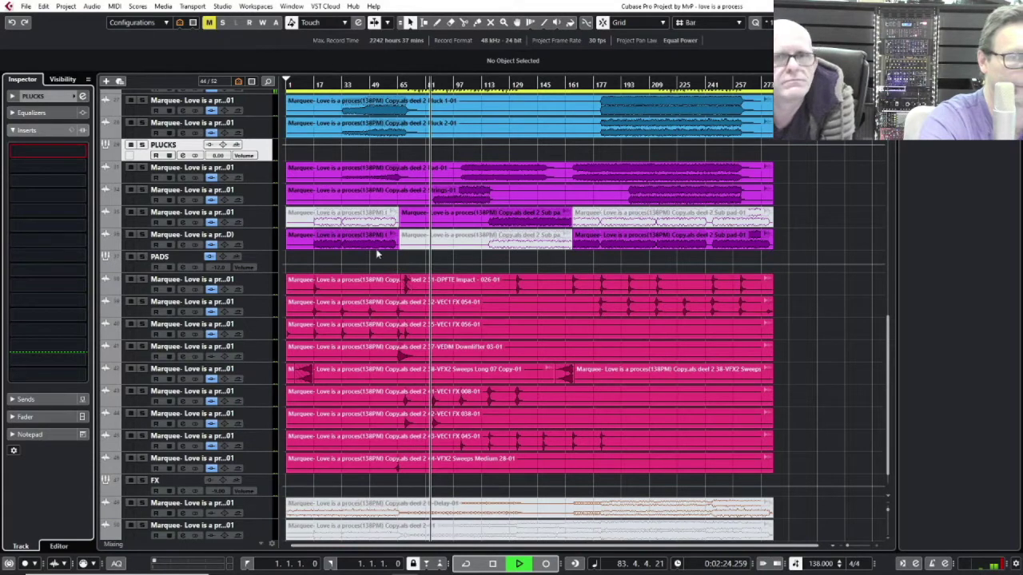
{"action": "left_click_drag", "start_coordinate": [973, 297], "coordinate": [835, 289]}
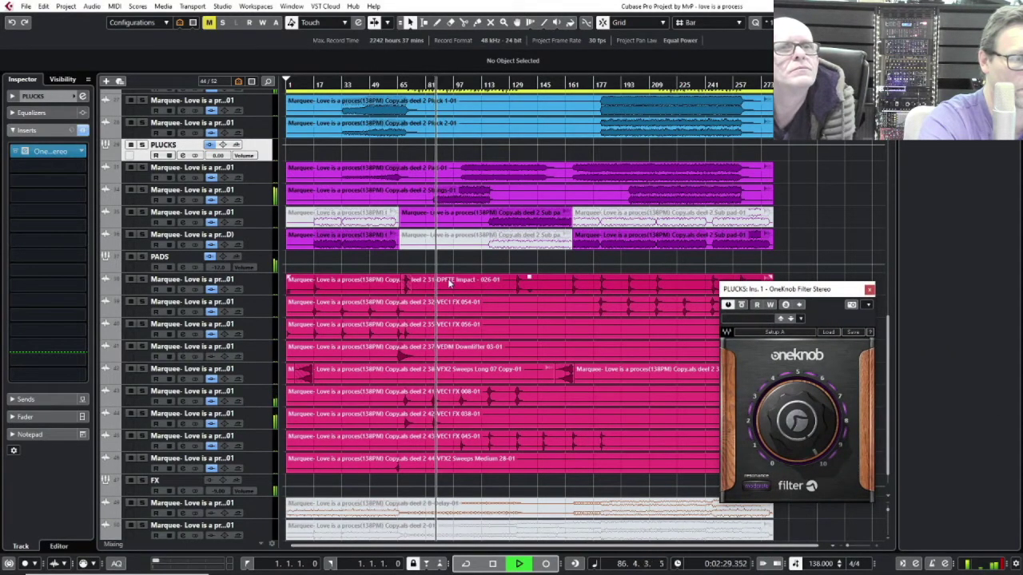
Step: Play from about bar 45 and show an automation lane for the OneKnob Filter Stereo Filter parameter under the PLUCKS group
{"action": "scroll", "coordinate": [431, 335], "scroll_direction": "up", "scroll_amount": 4}
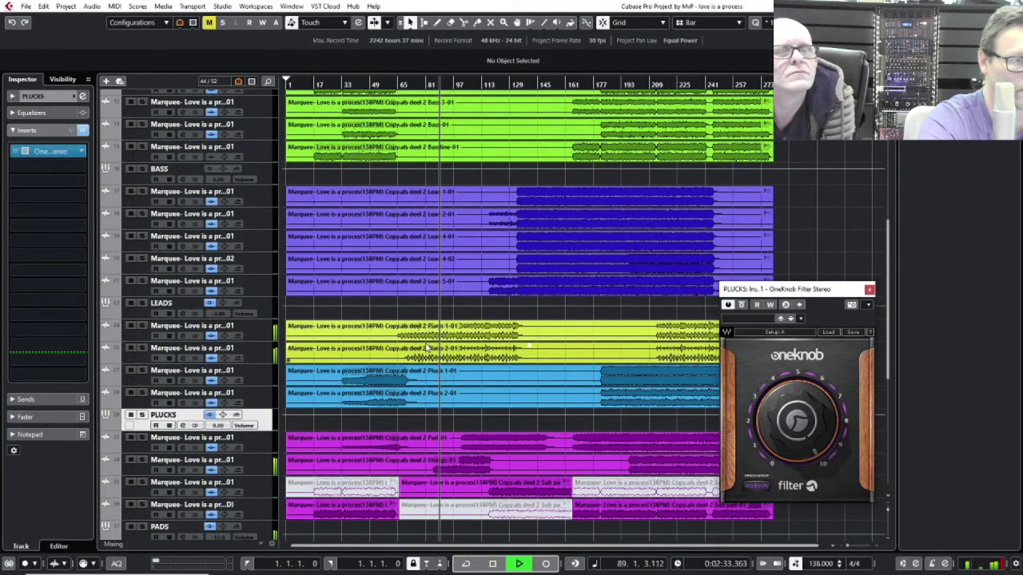
{"action": "scroll", "coordinate": [427, 348], "scroll_direction": "down", "scroll_amount": 6}
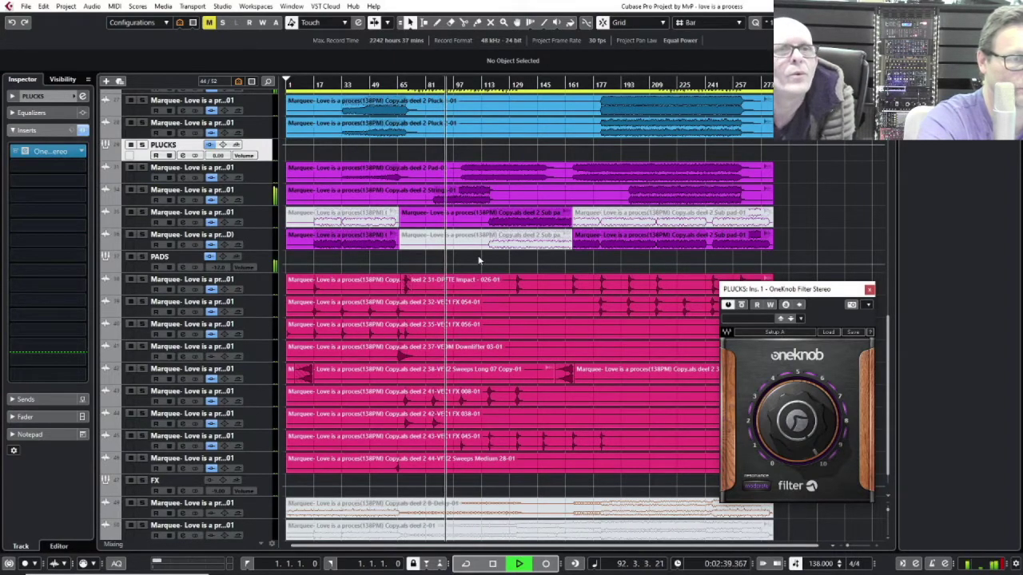
{"action": "left_click", "coordinate": [364, 84]}
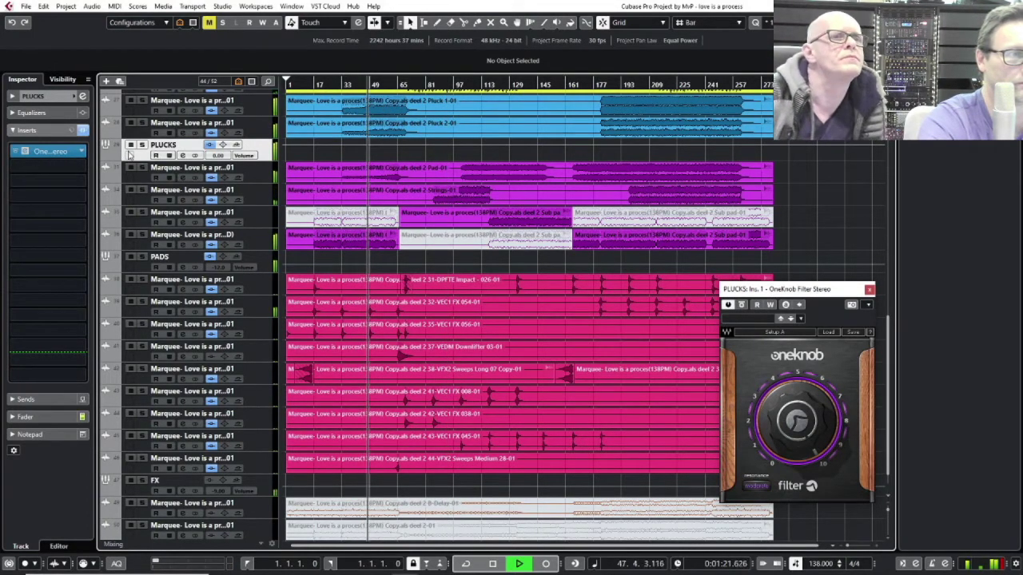
{"action": "left_click", "coordinate": [110, 158]}
{"action": "left_click", "coordinate": [154, 167]}
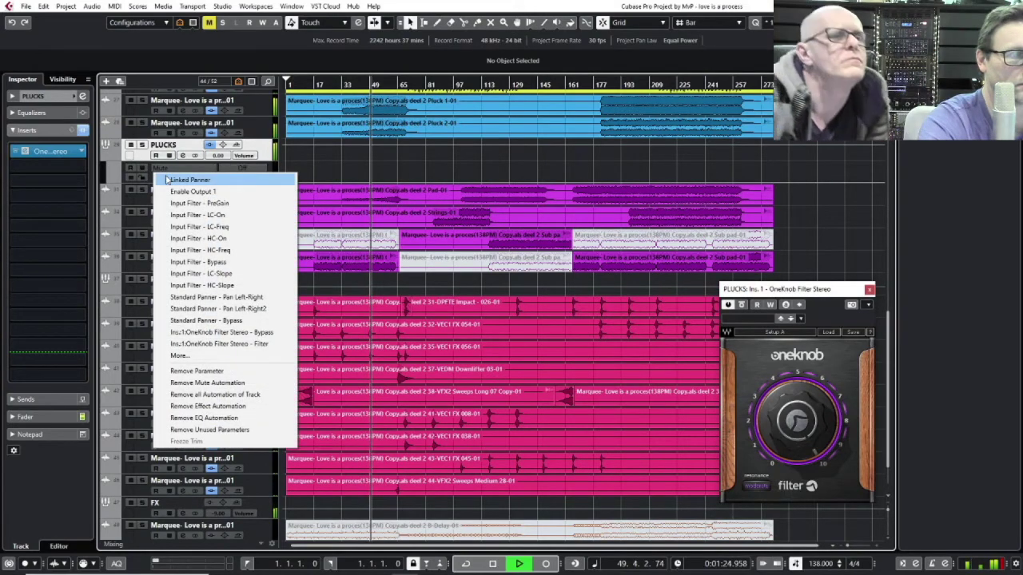
{"action": "left_click", "coordinate": [227, 343]}
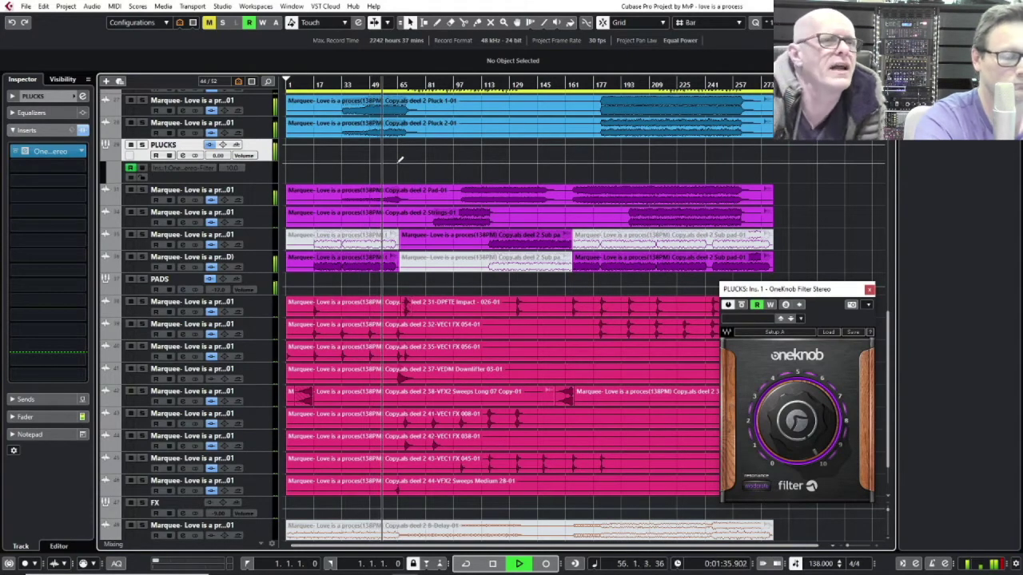
Step: Draw a descending filter automation ramp on the PLUCKS lane from about bar 58 down to 0 at bar 74
{"action": "key", "text": "h"}
{"action": "key", "text": "h"}
{"action": "key", "text": "h"}
{"action": "key", "text": "h"}
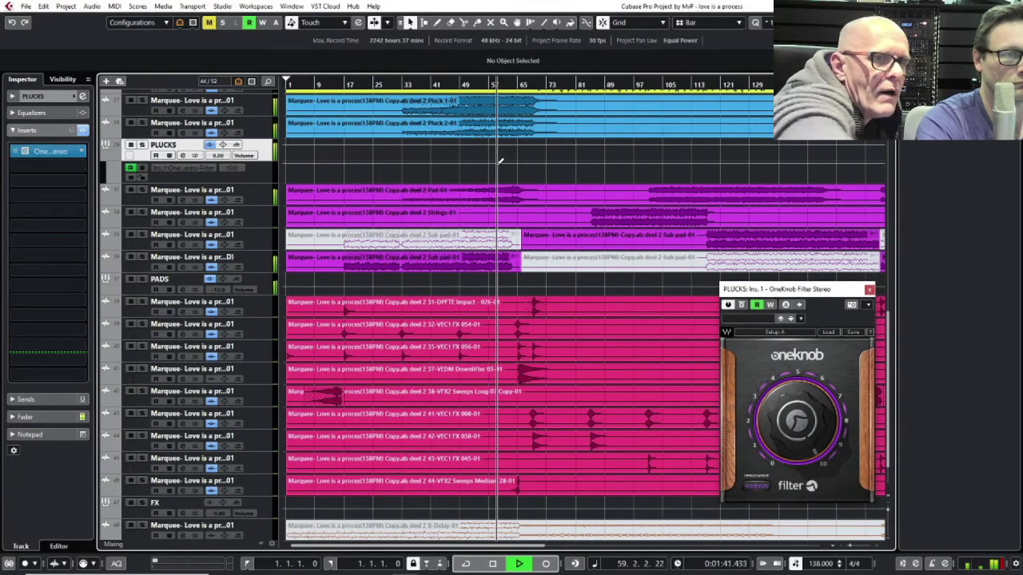
{"action": "left_click_drag", "start_coordinate": [499, 163], "coordinate": [549, 185]}
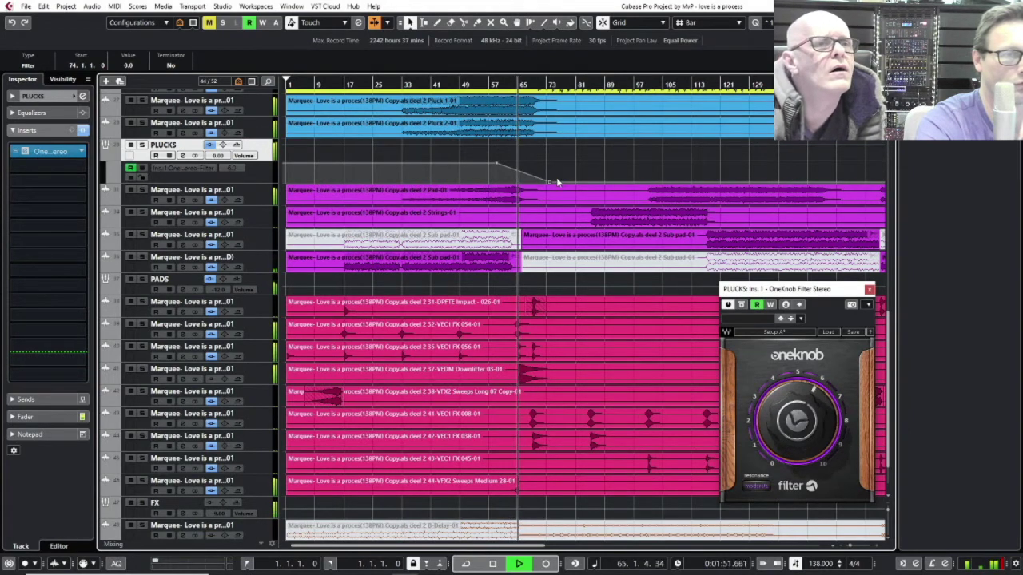
Step: Move the filter ramp's start to about bar 56 and its end to bar 70, and replay from just before the ramp
{"action": "left_click_drag", "start_coordinate": [550, 184], "coordinate": [547, 183]}
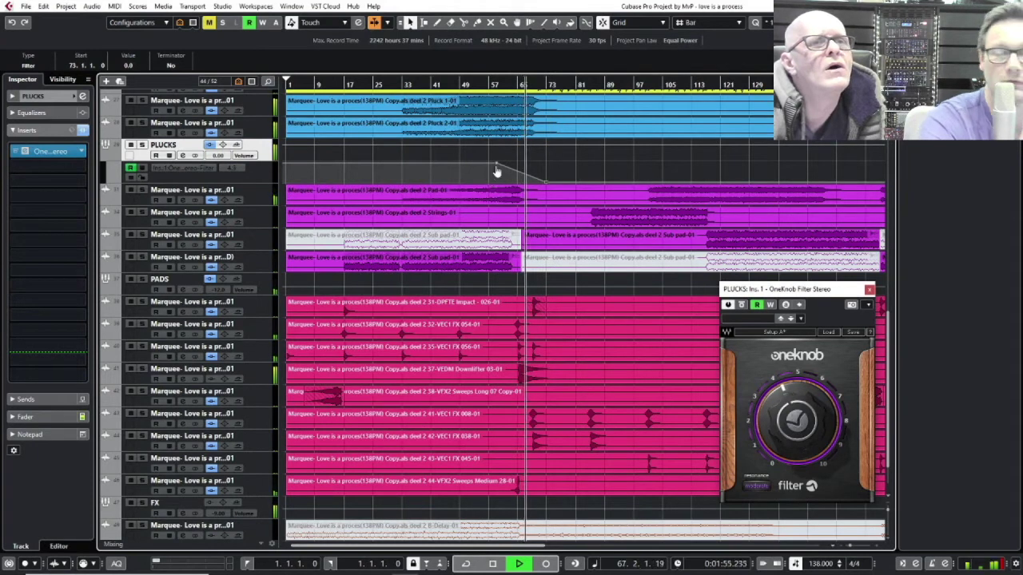
{"action": "mouse_move", "coordinate": [496, 168]}
{"action": "left_click_drag", "start_coordinate": [496, 169], "coordinate": [535, 183]}
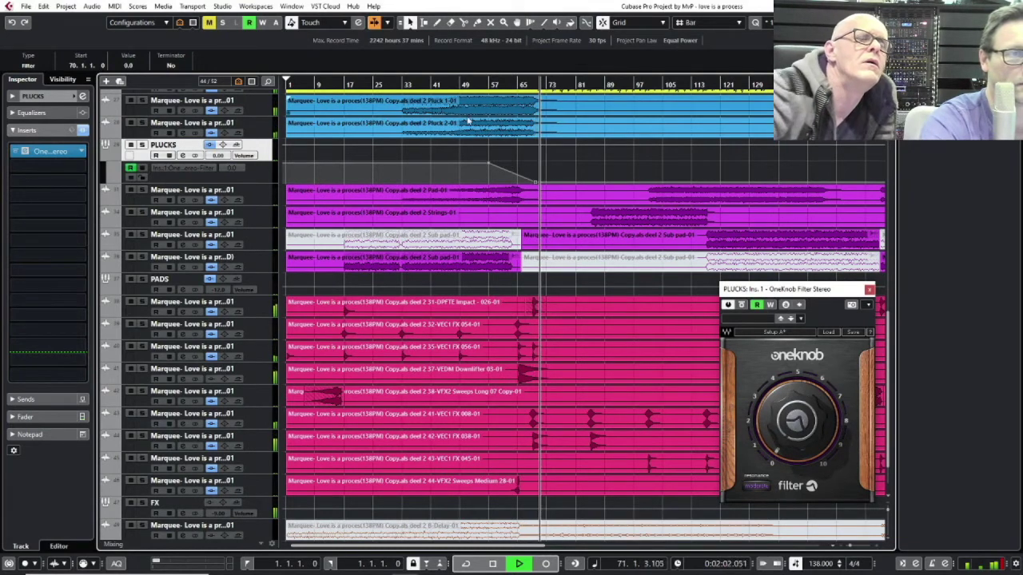
{"action": "left_click", "coordinate": [481, 84]}
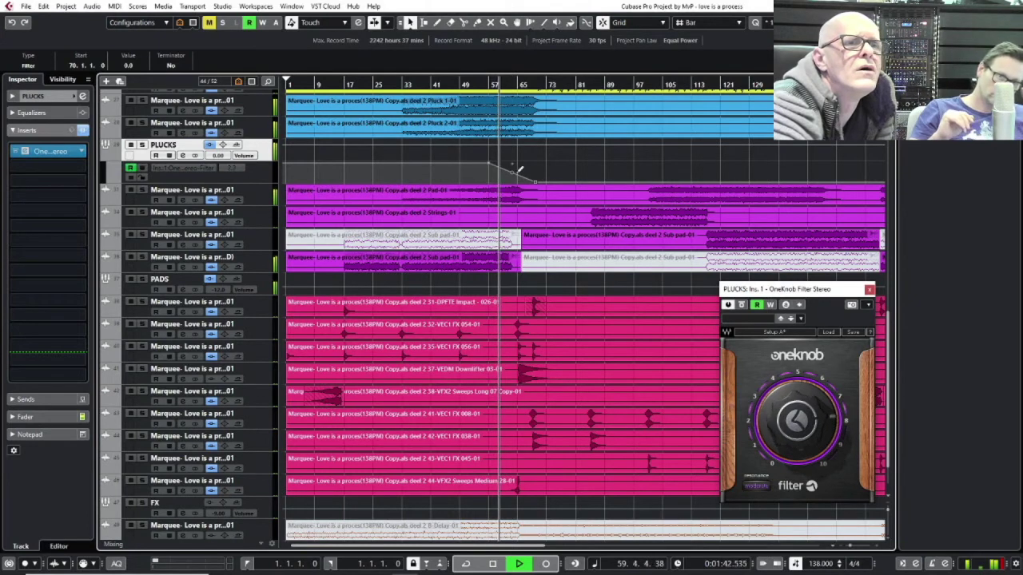
Step: Move the PLUCKS filter ramp's start to bar 65 at value 10 and set its bar 70 end point to 3.1
{"action": "left_click_drag", "start_coordinate": [518, 170], "coordinate": [517, 161]}
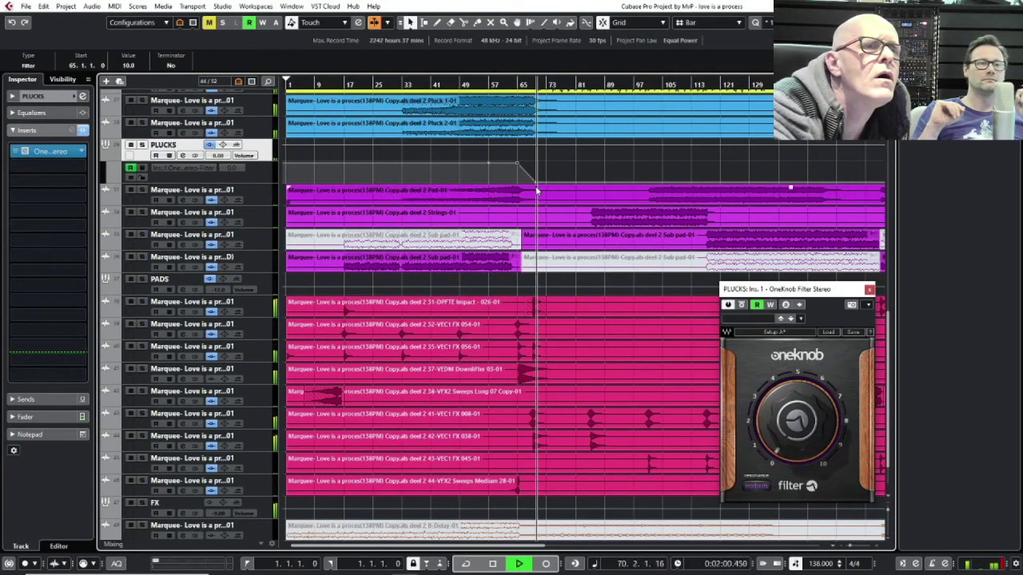
{"action": "left_click_drag", "start_coordinate": [537, 189], "coordinate": [537, 182]}
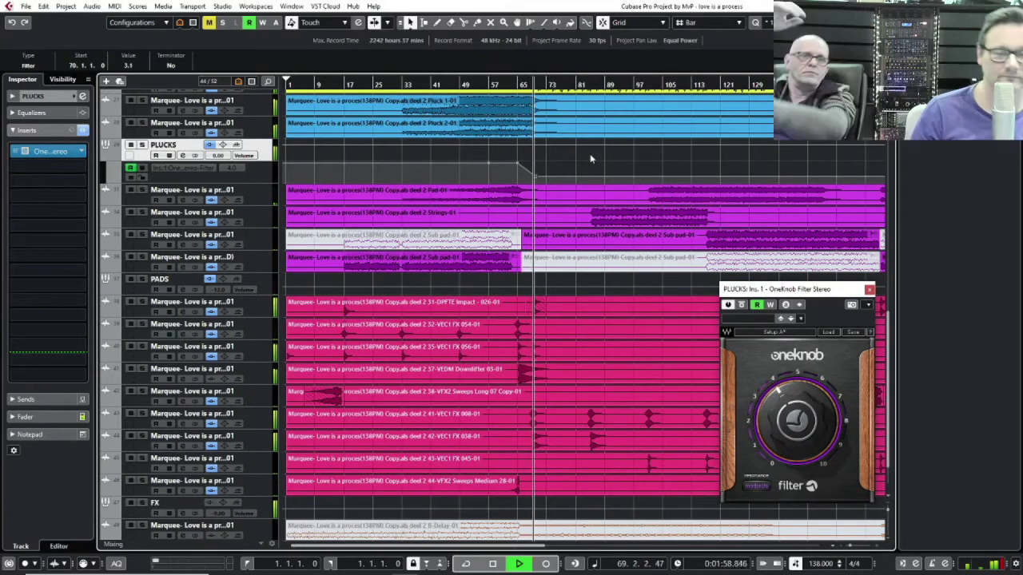
Step: Add a filter automation point at bar 163 with value 10 on the PLUCKS lane and close the OneKnob Filter window
{"action": "key", "text": "g"}
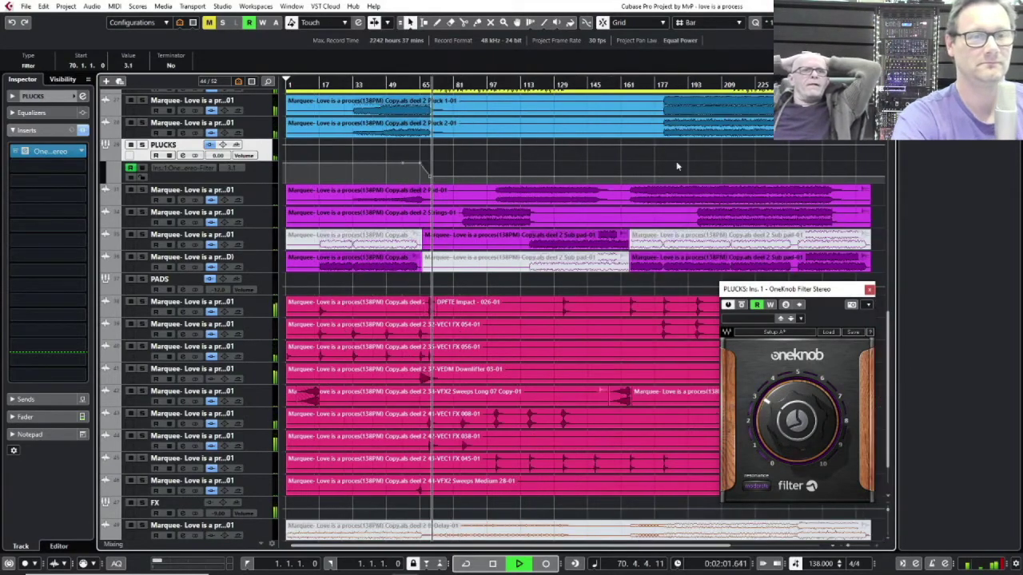
{"action": "left_click", "coordinate": [626, 175]}
{"action": "left_click_drag", "start_coordinate": [624, 175], "coordinate": [626, 173]}
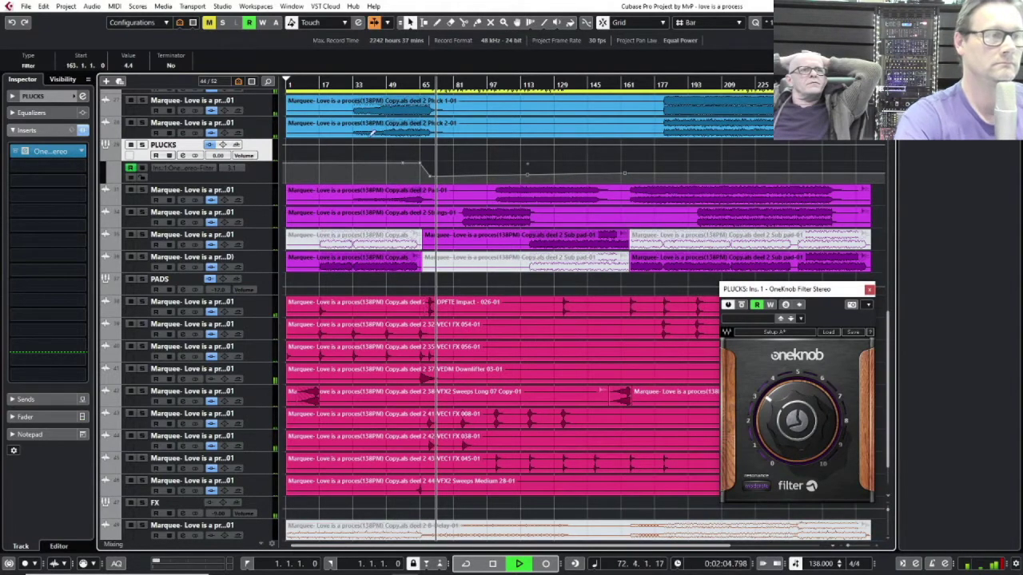
{"action": "left_click", "coordinate": [130, 67]}
{"action": "type", "text": "10"}
{"action": "key", "text": "Return"}
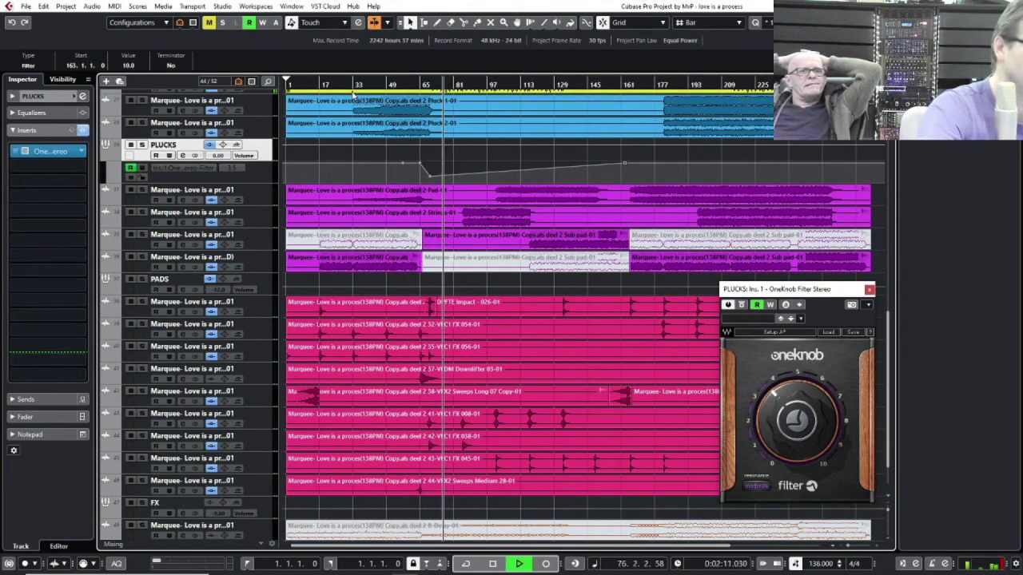
{"action": "scroll", "coordinate": [404, 236], "scroll_direction": "up", "scroll_amount": 4}
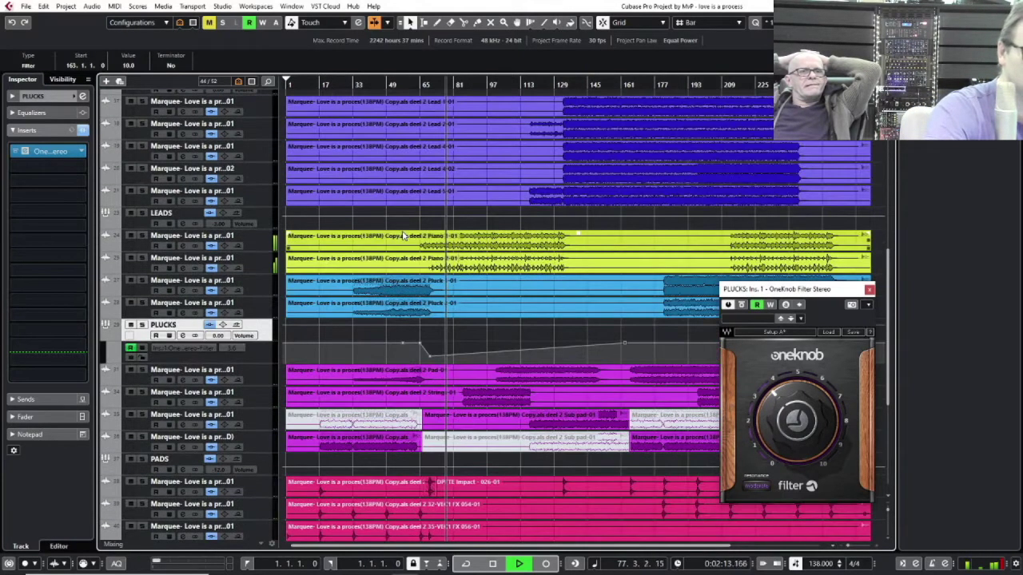
{"action": "scroll", "coordinate": [404, 236], "scroll_direction": "up", "scroll_amount": 2}
{"action": "left_click", "coordinate": [869, 290]}
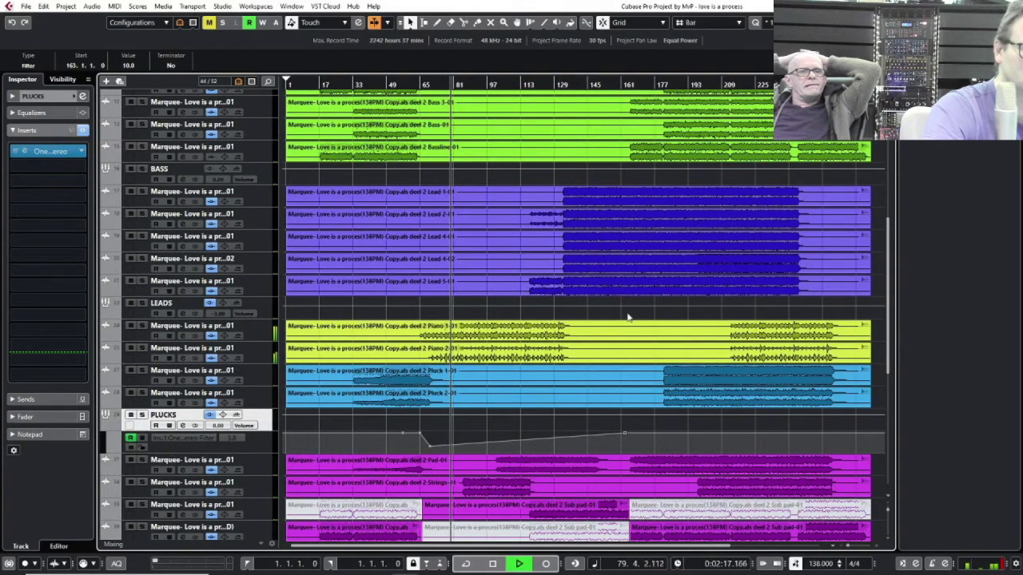
Step: Try the PADS group's volume at -6 dB and settle on -9 dB
{"action": "scroll", "coordinate": [629, 317], "scroll_direction": "up", "scroll_amount": 5}
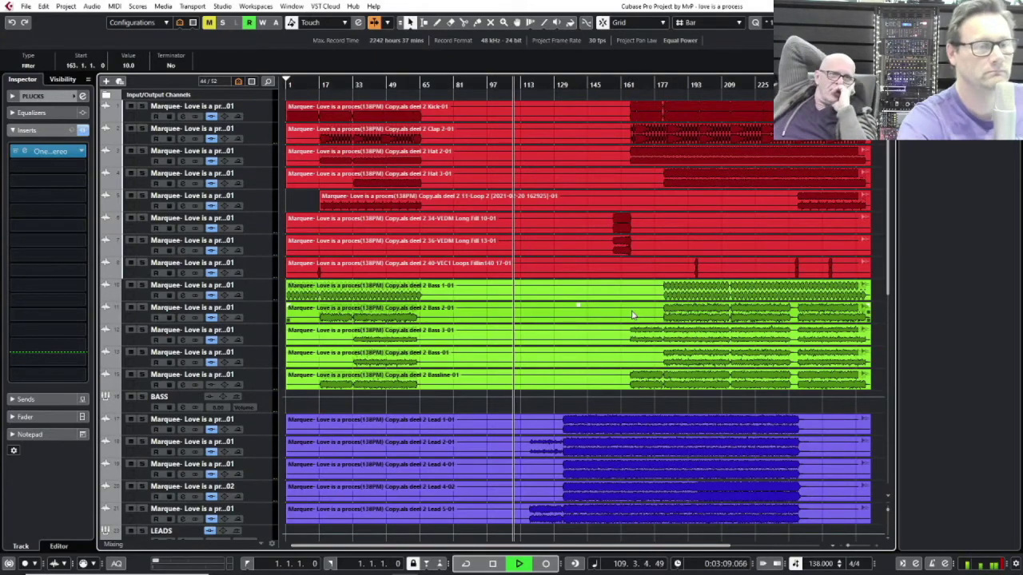
{"action": "scroll", "coordinate": [580, 322], "scroll_direction": "down", "scroll_amount": 5}
{"action": "scroll", "coordinate": [576, 320], "scroll_direction": "down", "scroll_amount": 9}
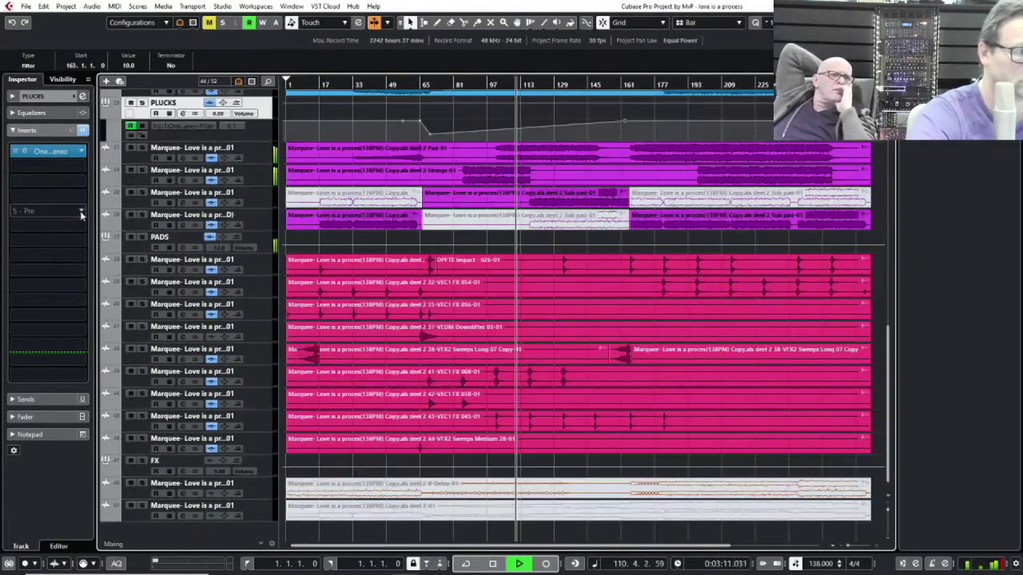
{"action": "left_click", "coordinate": [263, 243]}
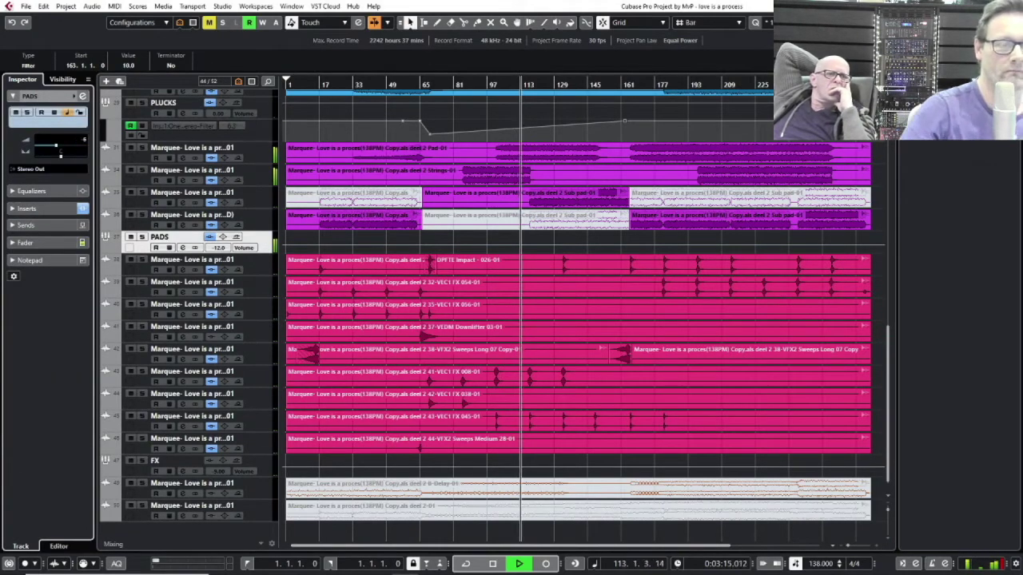
{"action": "type", "text": "-6"}
{"action": "key", "text": "Return"}
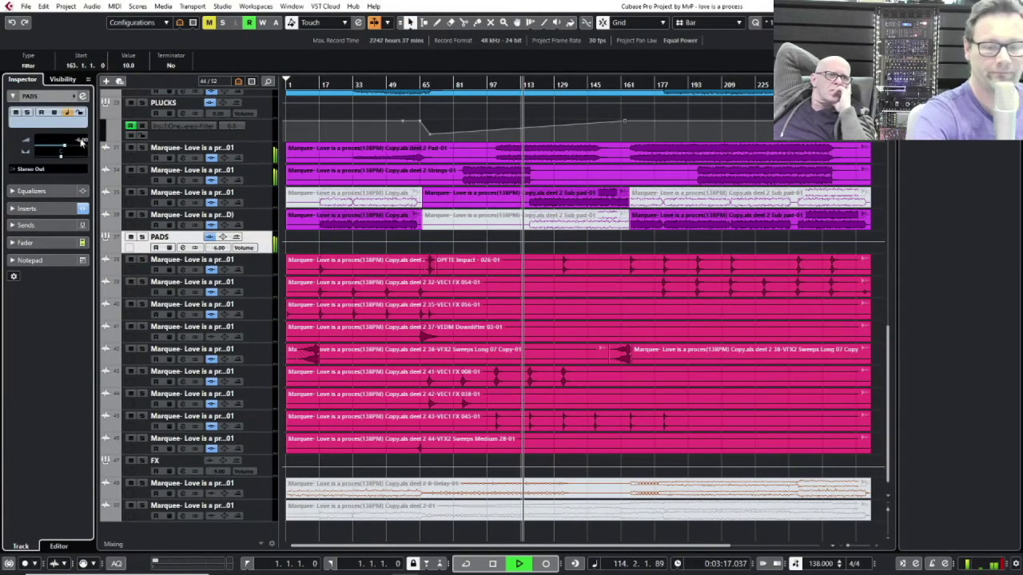
{"action": "double_click", "coordinate": [82, 142]}
{"action": "type", "text": "-9"}
{"action": "key", "text": "Return"}
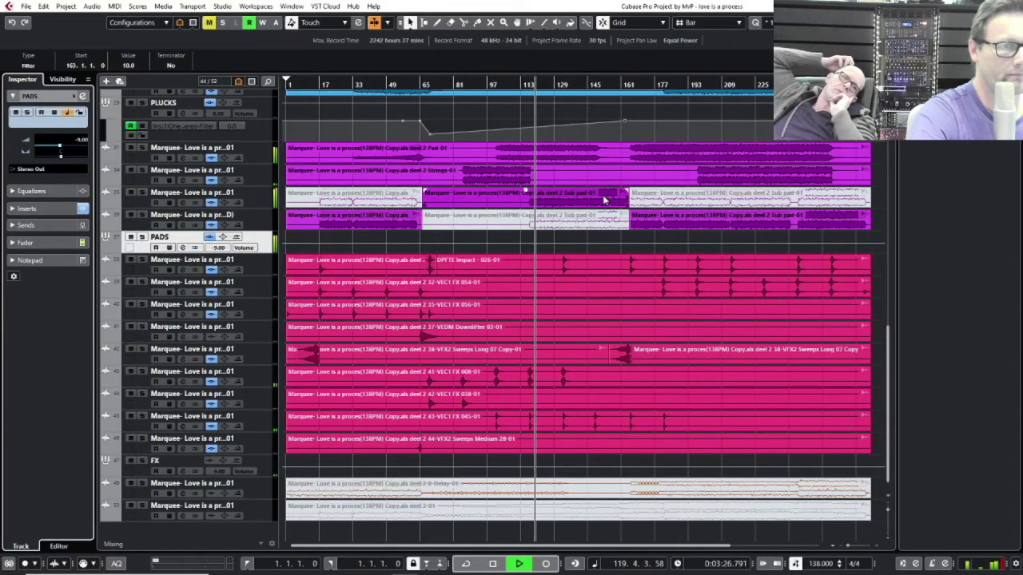
Step: Solo the two Lead 4 tracks in turn to hear each one, and release the solos
{"action": "scroll", "coordinate": [604, 199], "scroll_direction": "up", "scroll_amount": 5}
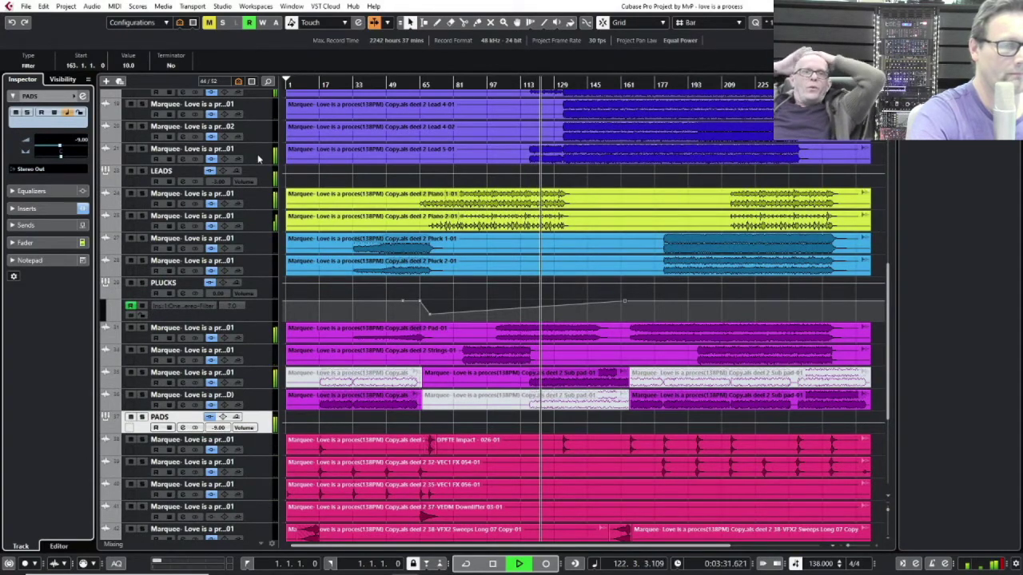
{"action": "scroll", "coordinate": [258, 159], "scroll_direction": "up", "scroll_amount": 4}
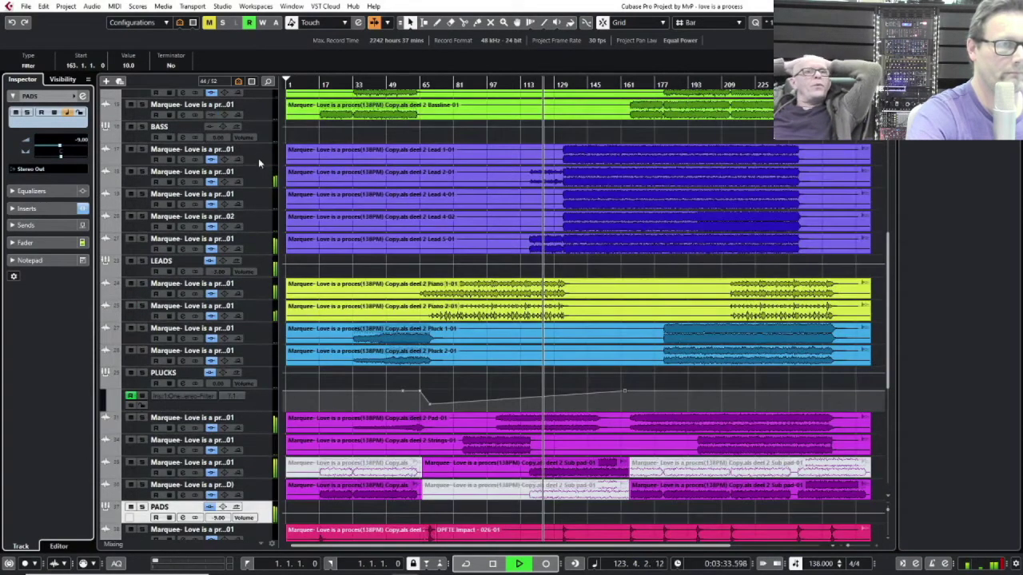
{"action": "left_click", "coordinate": [428, 213]}
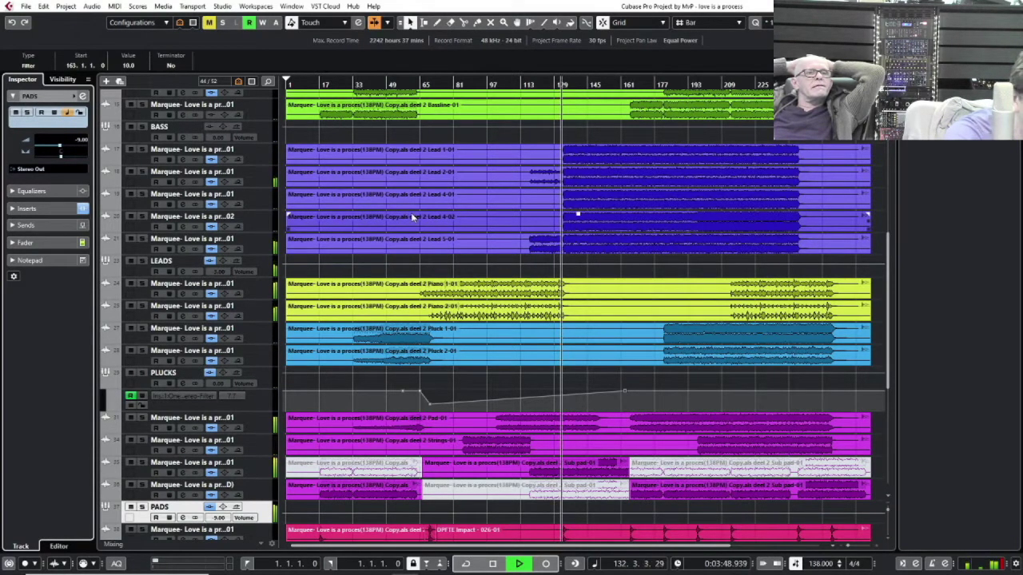
{"action": "left_click", "coordinate": [142, 193]}
{"action": "left_click", "coordinate": [142, 216]}
{"action": "left_click", "coordinate": [142, 194]}
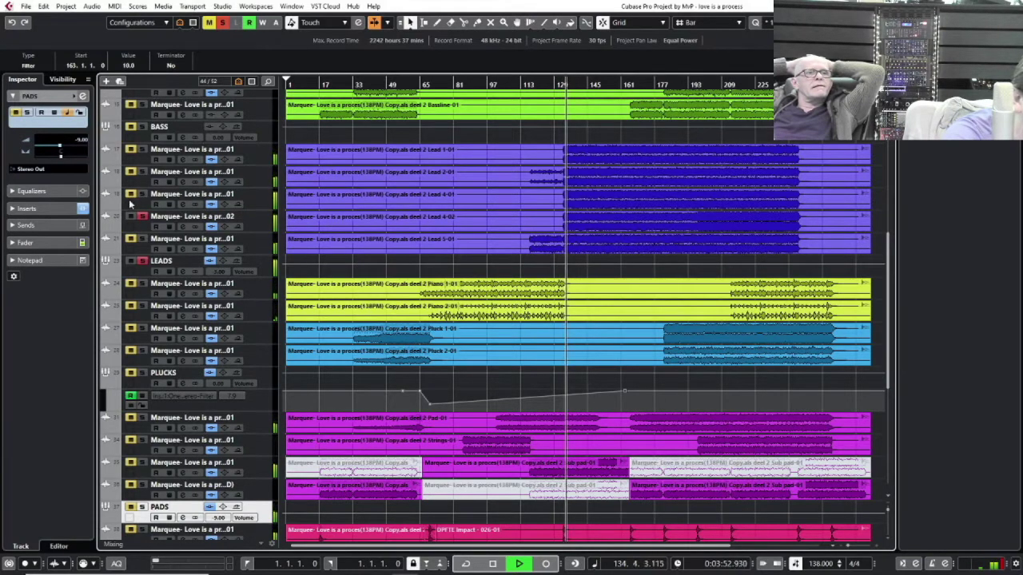
{"action": "left_click", "coordinate": [142, 215]}
{"action": "left_click", "coordinate": [318, 192]}
{"action": "left_click", "coordinate": [407, 181]}
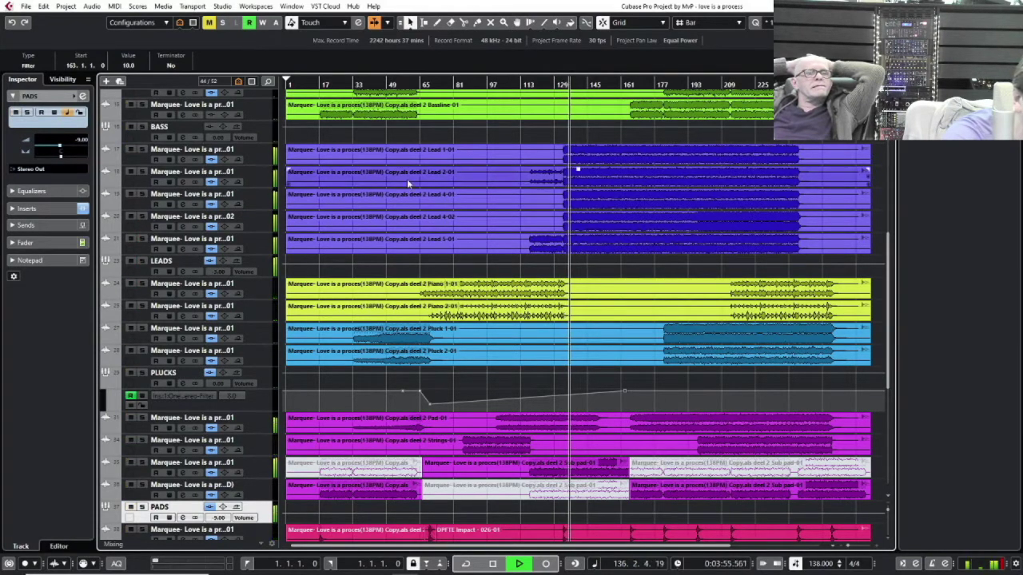
{"action": "left_click", "coordinate": [402, 189]}
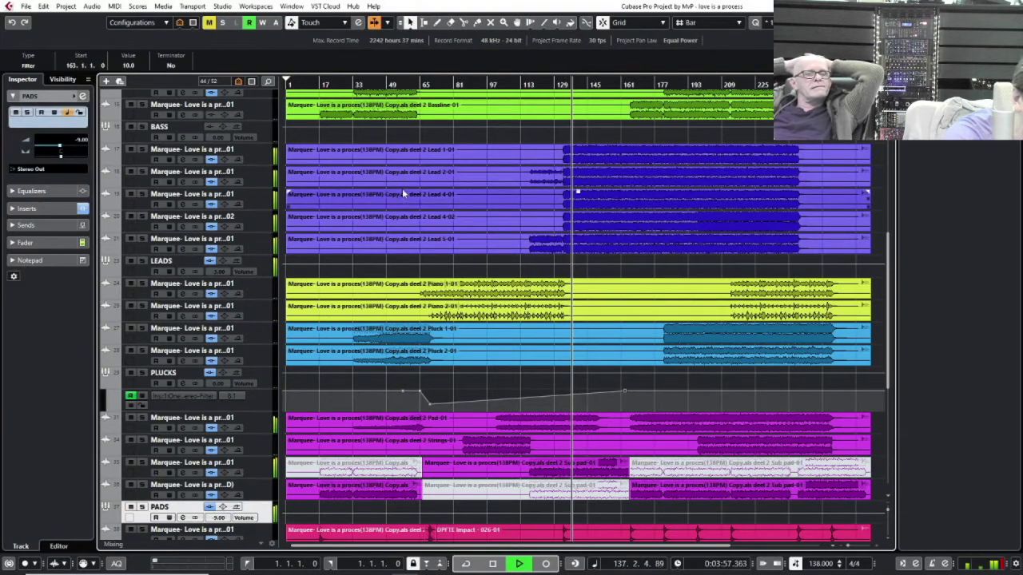
Step: Try the LEADS group's volume at -6 dB and settle on -3 dB
{"action": "left_click", "coordinate": [269, 262]}
{"action": "left_click_drag", "start_coordinate": [77, 144], "coordinate": [78, 141]}
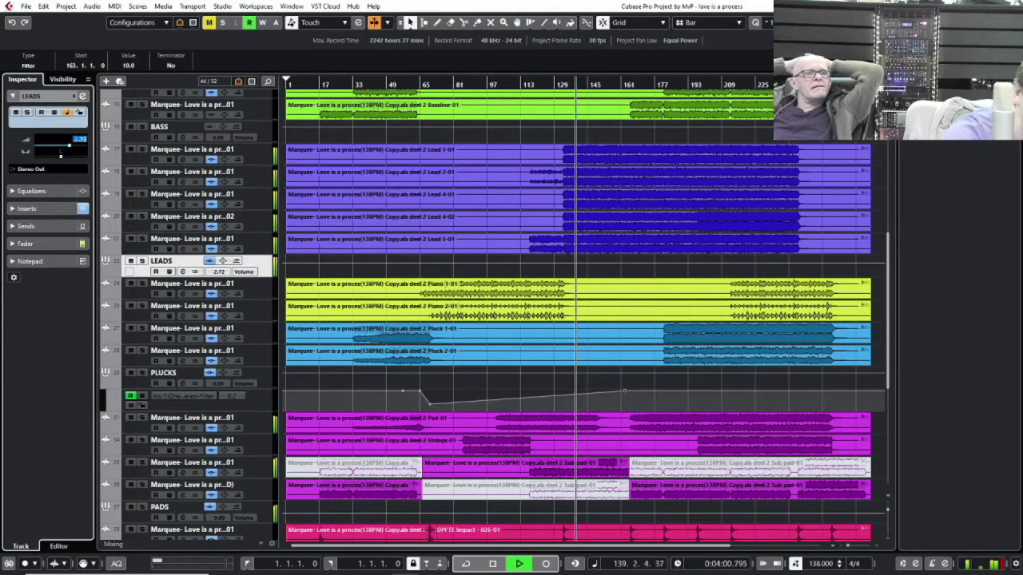
{"action": "type", "text": "-6"}
{"action": "key", "text": "Return"}
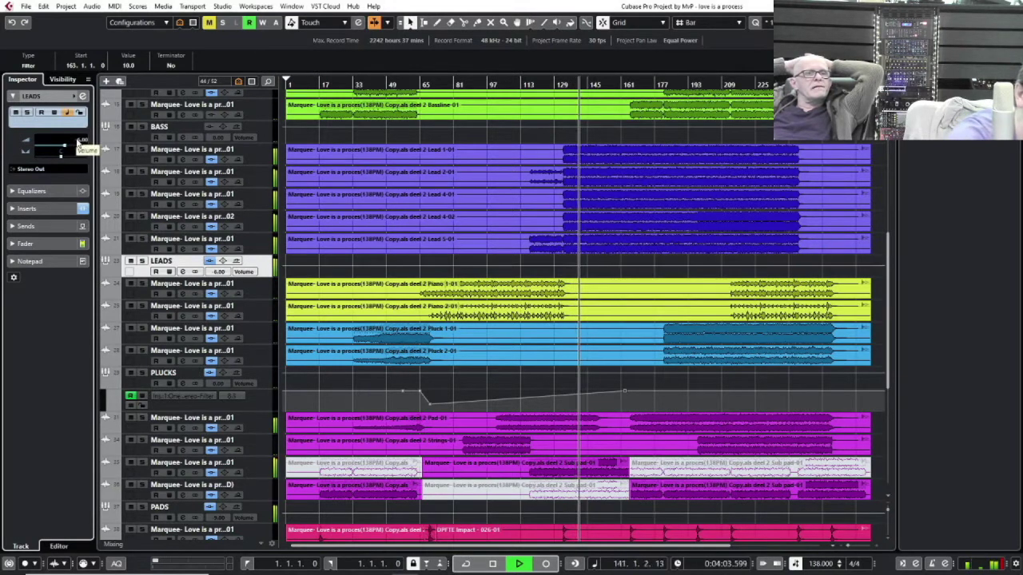
{"action": "left_click", "coordinate": [77, 142]}
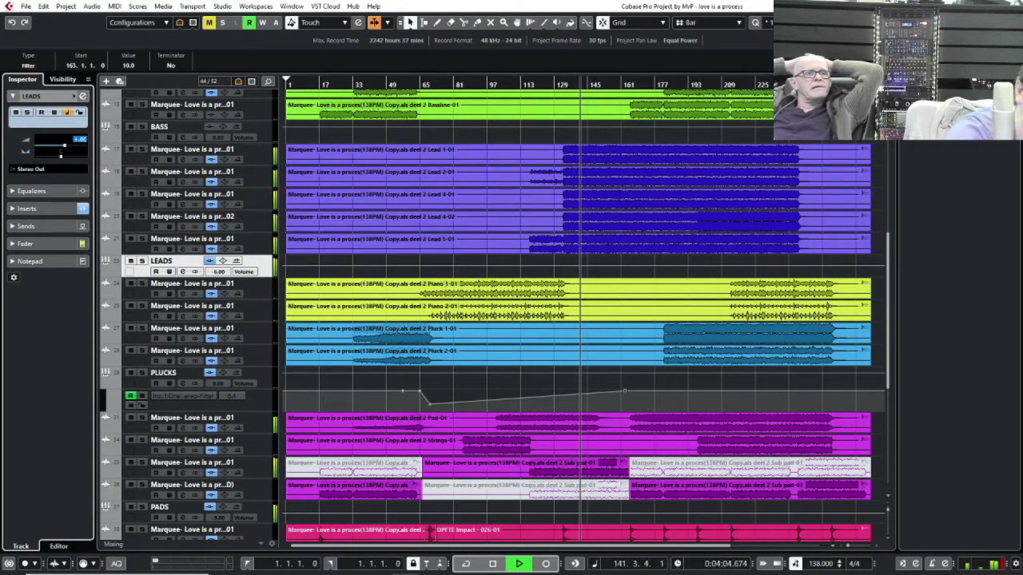
{"action": "type", "text": "-3"}
{"action": "key", "text": "Return"}
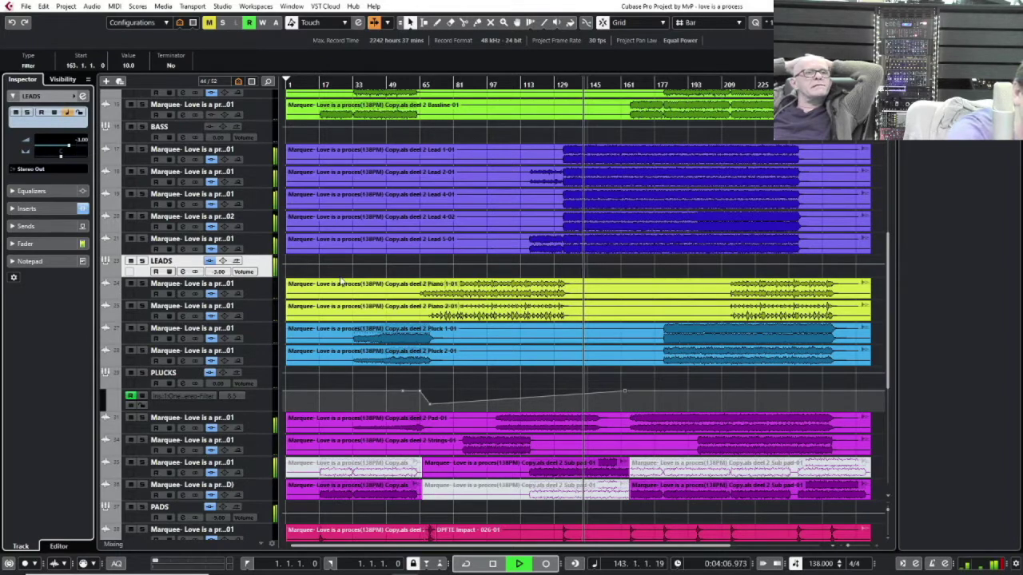
Step: Show the PADS group's channel fader and reset its peak level reading
{"action": "scroll", "coordinate": [363, 253], "scroll_direction": "down", "scroll_amount": 6}
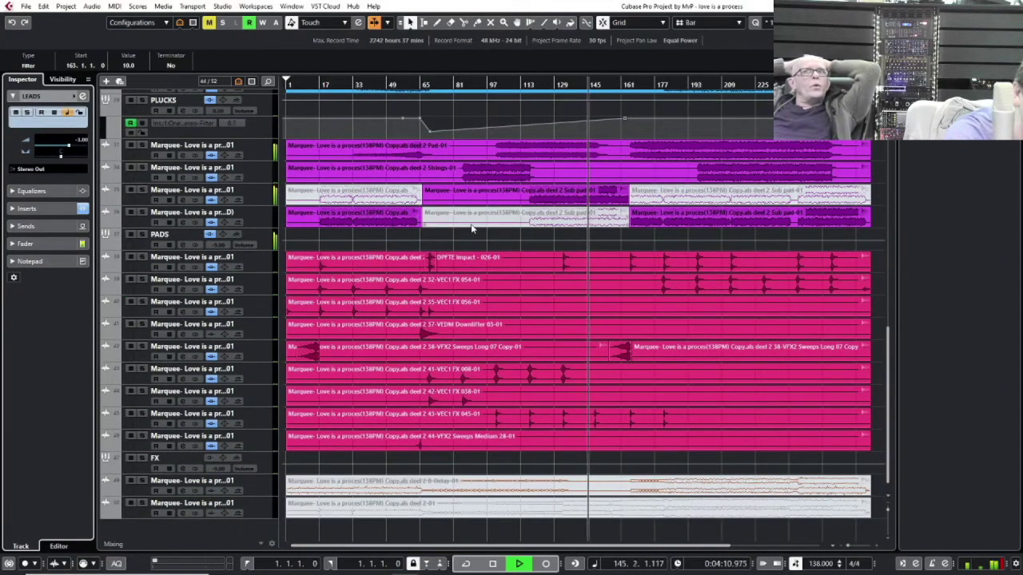
{"action": "left_click", "coordinate": [267, 232]}
{"action": "left_click", "coordinate": [26, 244]}
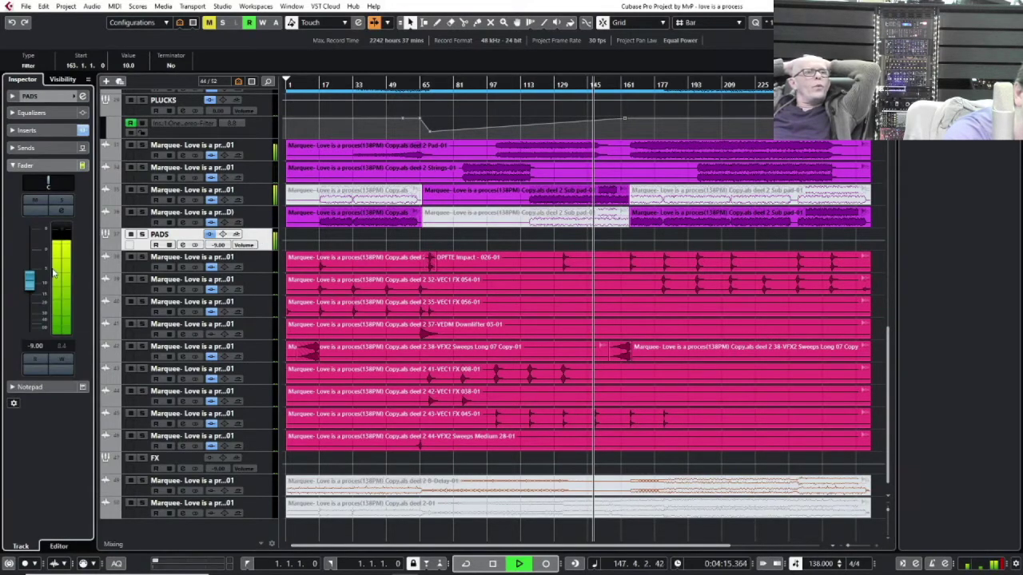
{"action": "left_click", "coordinate": [64, 345]}
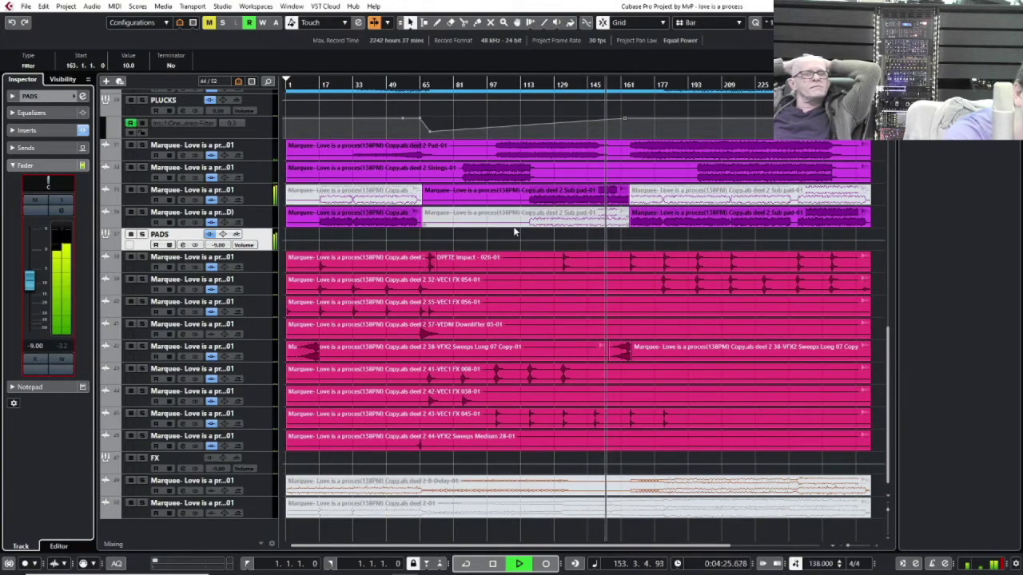
Step: Set the PLUCKS group's volume to -3 dB
{"action": "scroll", "coordinate": [514, 231], "scroll_direction": "up", "scroll_amount": 10}
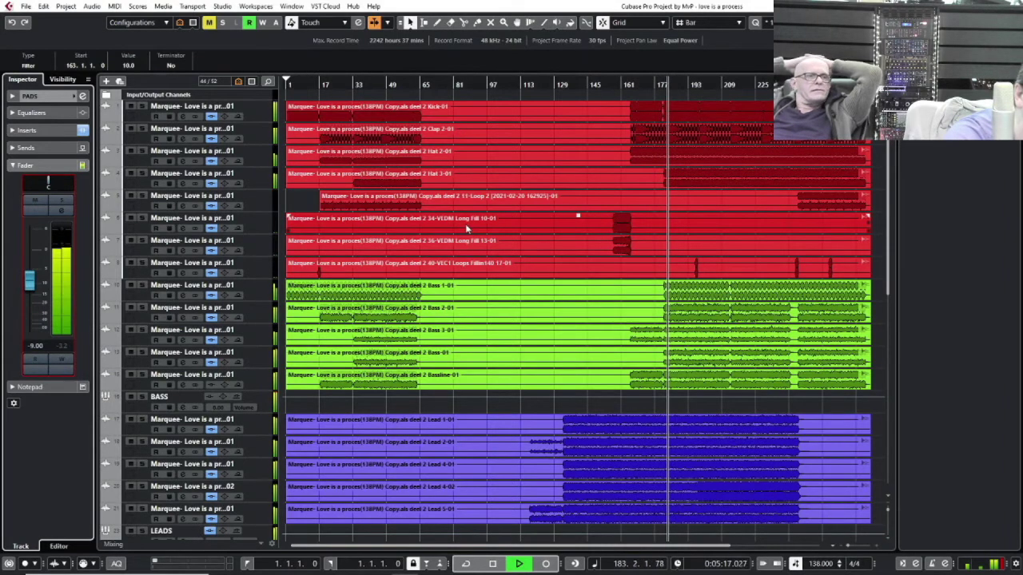
{"action": "scroll", "coordinate": [465, 224], "scroll_direction": "down", "scroll_amount": 5}
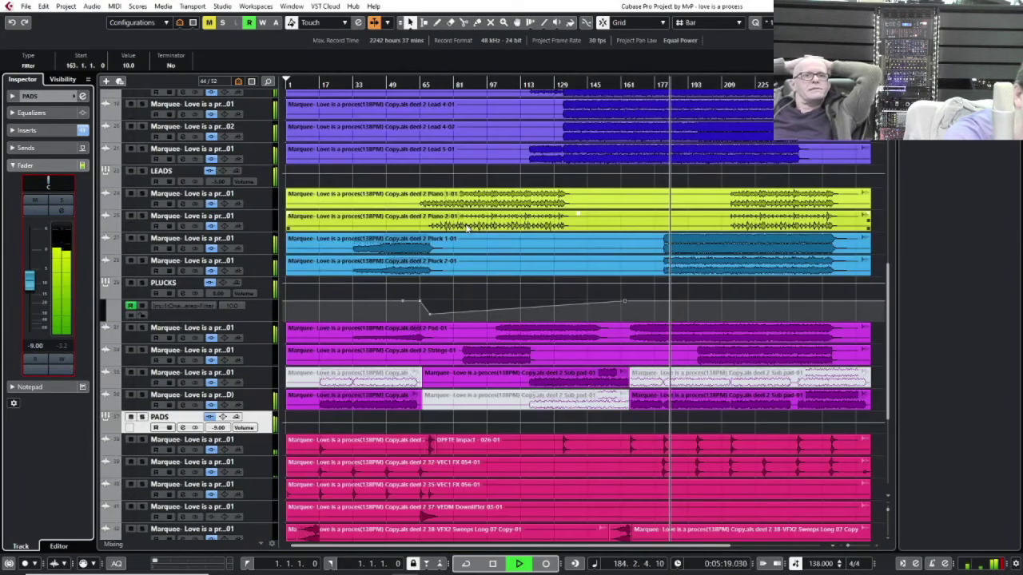
{"action": "scroll", "coordinate": [470, 222], "scroll_direction": "down", "scroll_amount": 2}
{"action": "scroll", "coordinate": [470, 221], "scroll_direction": "down", "scroll_amount": 2}
{"action": "scroll", "coordinate": [468, 226], "scroll_direction": "up", "scroll_amount": 7}
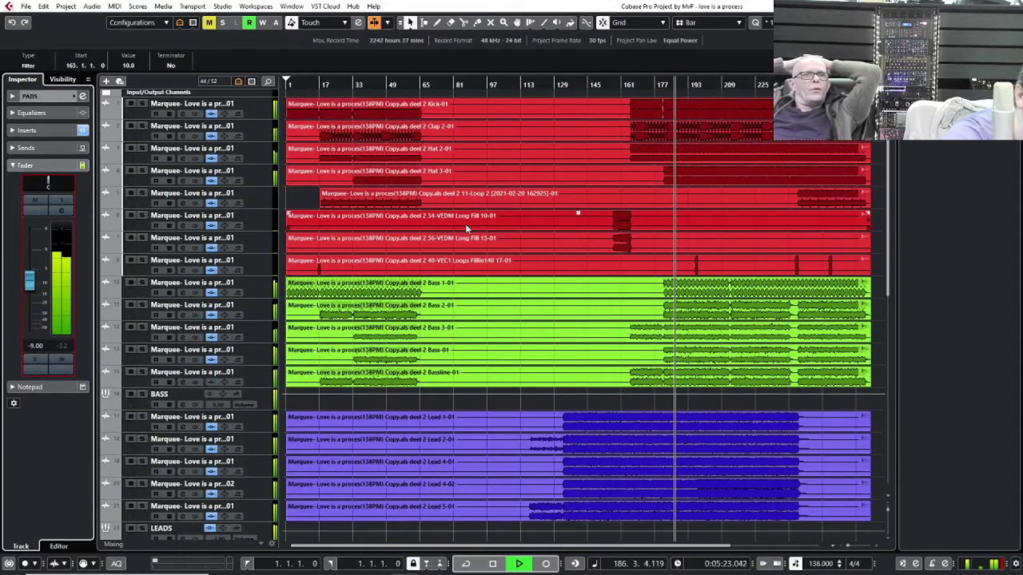
{"action": "scroll", "coordinate": [467, 228], "scroll_direction": "down", "scroll_amount": 4}
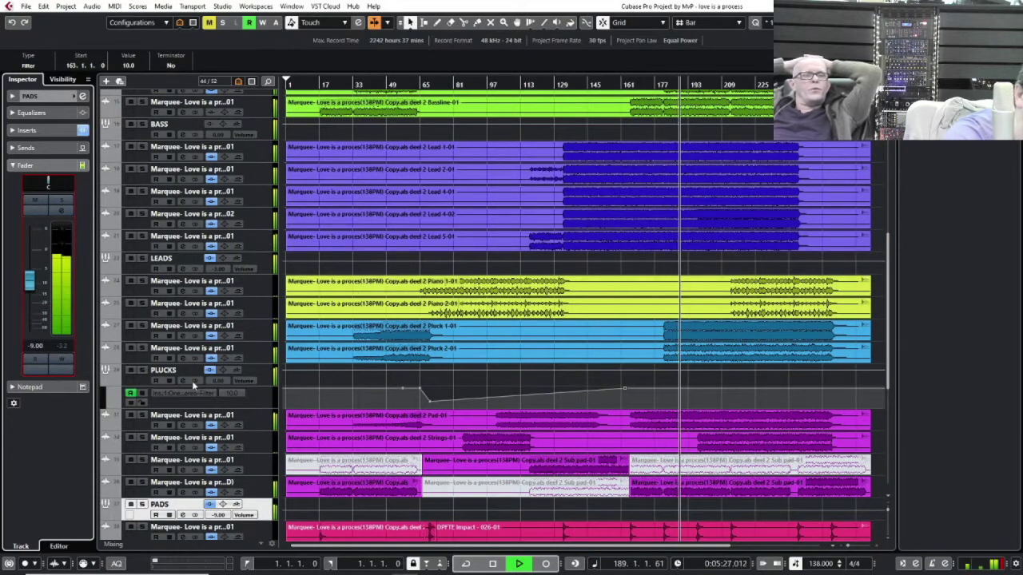
{"action": "left_click", "coordinate": [260, 371]}
{"action": "left_click", "coordinate": [56, 98]}
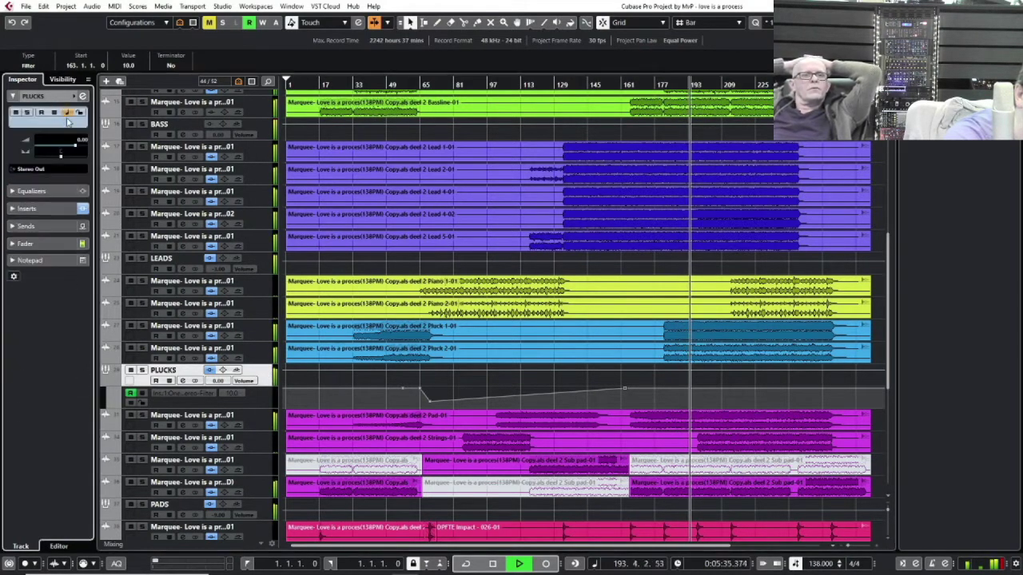
{"action": "type", "text": "-3"}
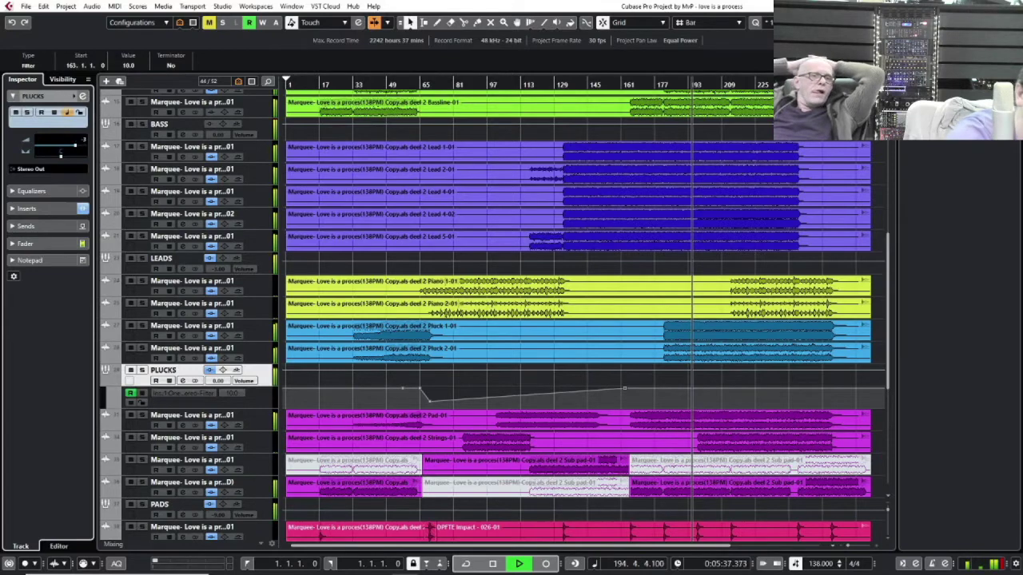
{"action": "key", "text": "Return"}
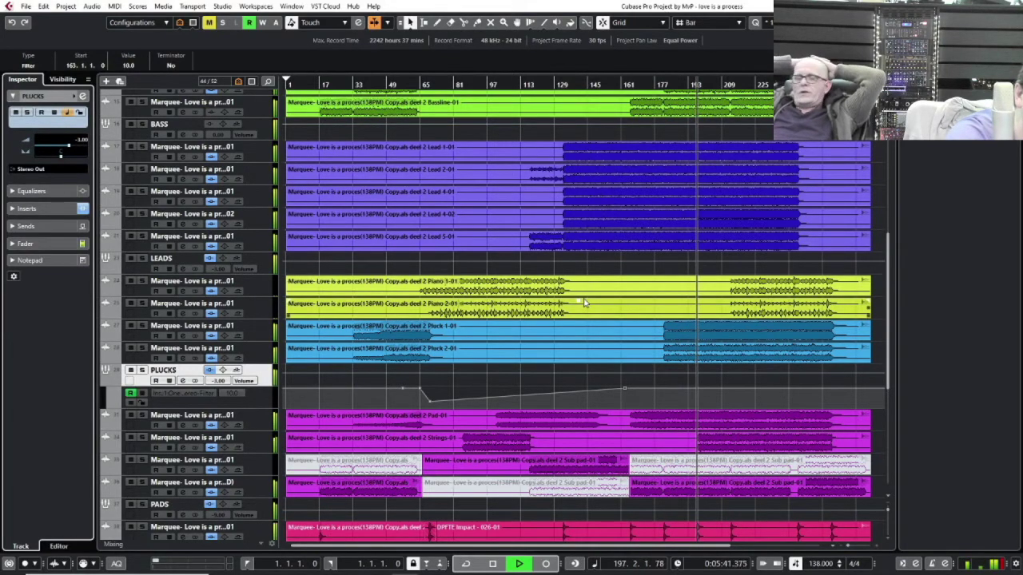
Step: Open the MixConsole and move its window so the PLUCKS channel and its neighbours are in view
{"action": "scroll", "coordinate": [584, 303], "scroll_direction": "up", "scroll_amount": 3}
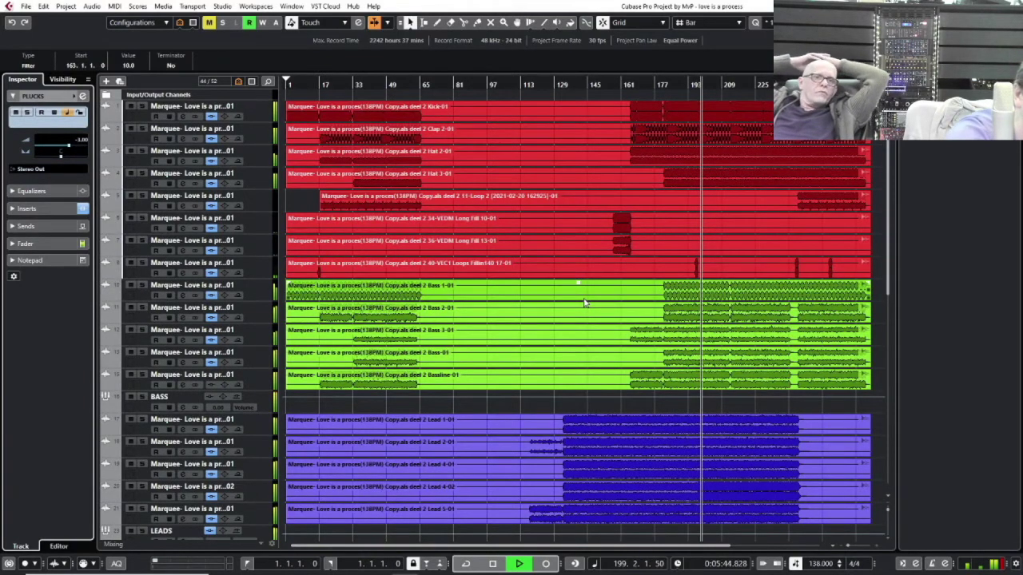
{"action": "key", "text": "F3"}
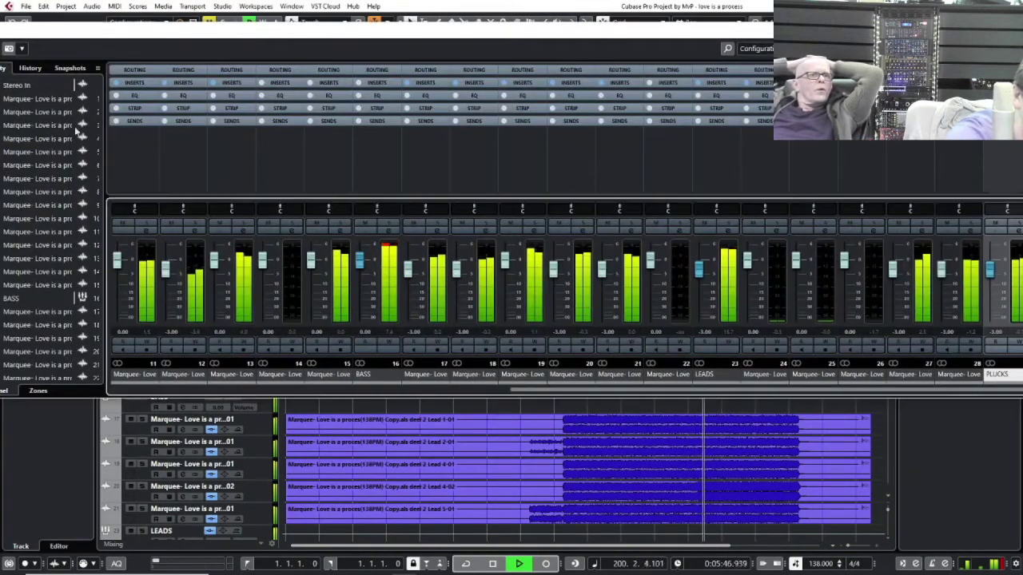
{"action": "left_click_drag", "start_coordinate": [359, 34], "coordinate": [2, 55]}
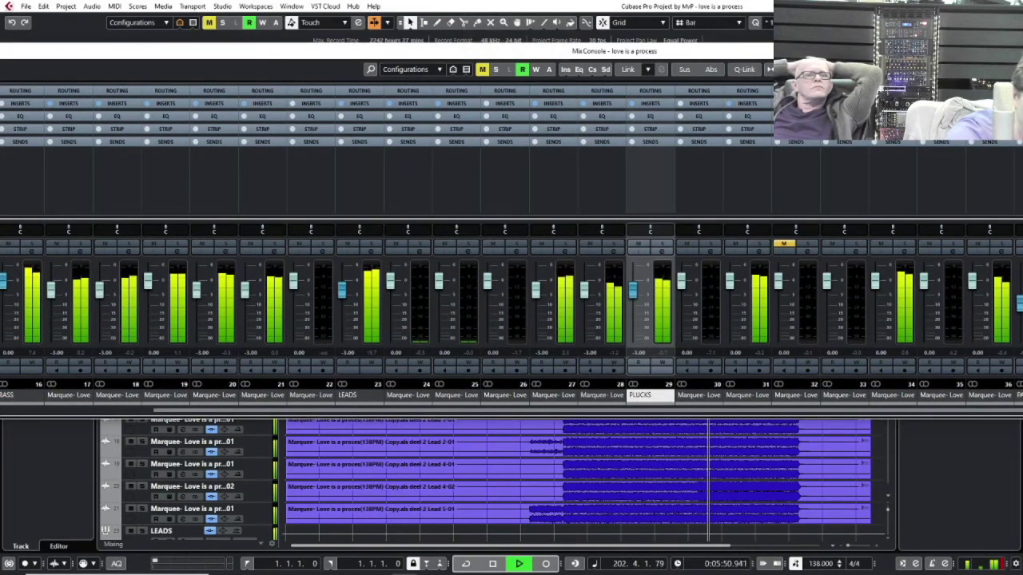
Step: Bring the remaining MixConsole channels through Stereo Out into view to check their levels, and close the MixConsole
{"action": "left_click_drag", "start_coordinate": [813, 52], "coordinate": [81, 61]}
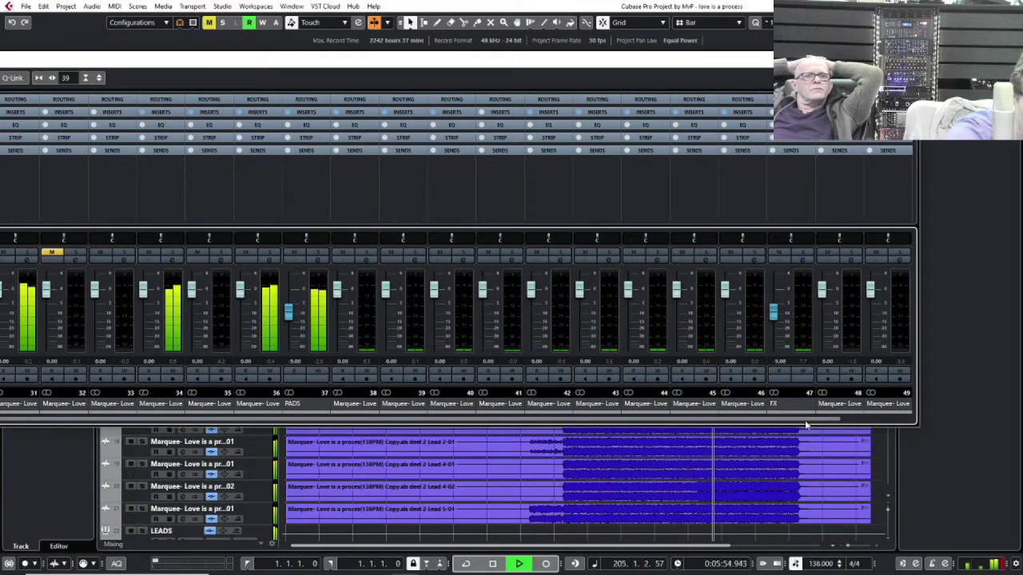
{"action": "left_click_drag", "start_coordinate": [806, 424], "coordinate": [888, 427]}
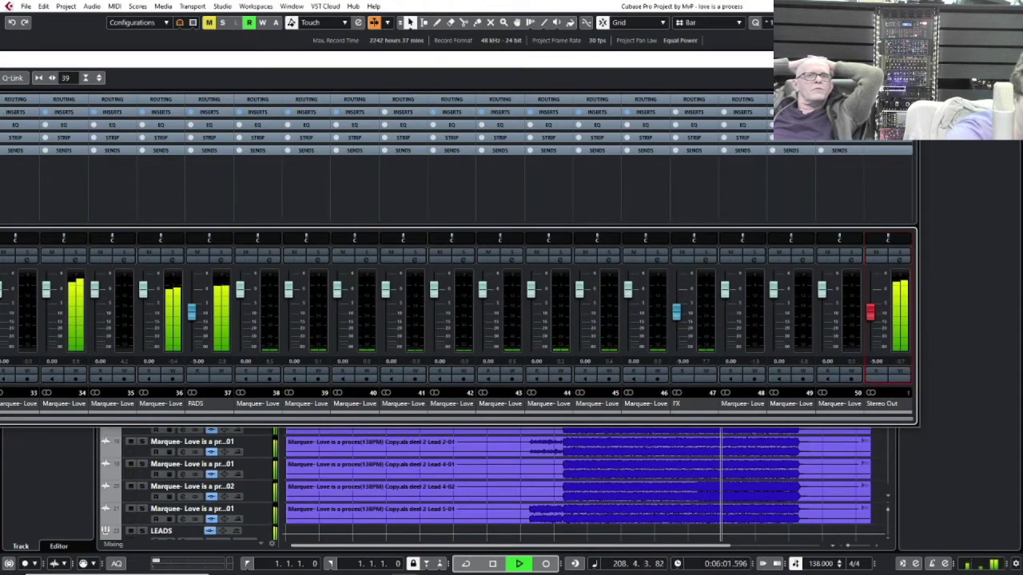
{"action": "left_click", "coordinate": [903, 59]}
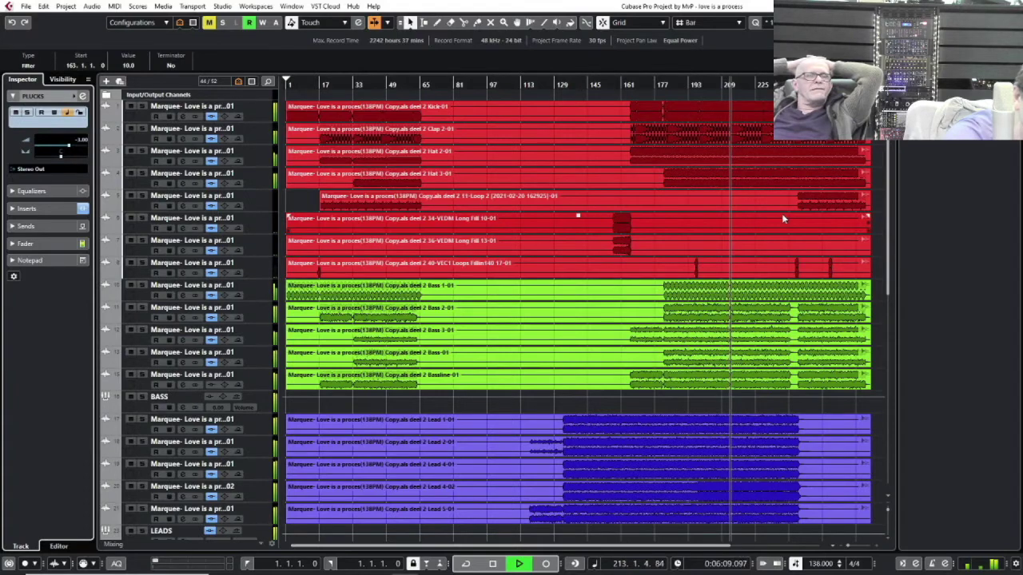
Step: Add a point at bar 212 with value 10.0 to the PLUCKS group's OneKnob filter automation
{"action": "scroll", "coordinate": [781, 213], "scroll_direction": "down", "scroll_amount": 5}
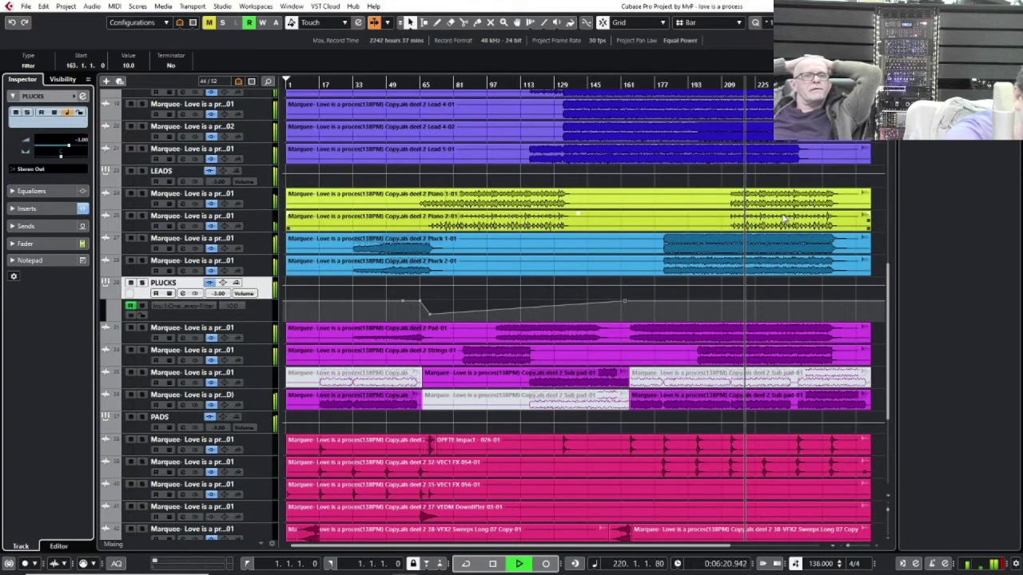
{"action": "scroll", "coordinate": [783, 217], "scroll_direction": "down", "scroll_amount": 4}
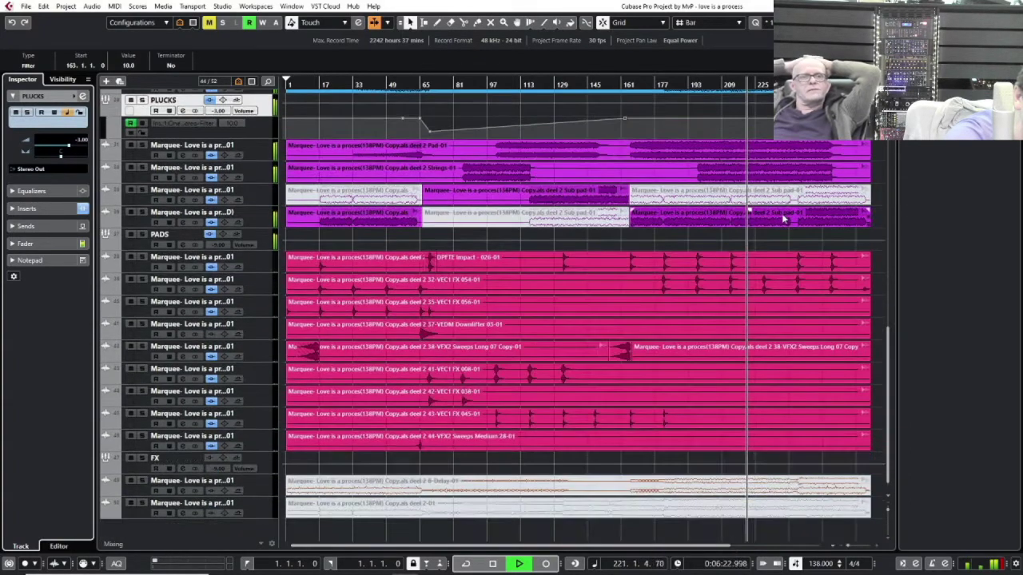
{"action": "scroll", "coordinate": [781, 214], "scroll_direction": "up", "scroll_amount": 8}
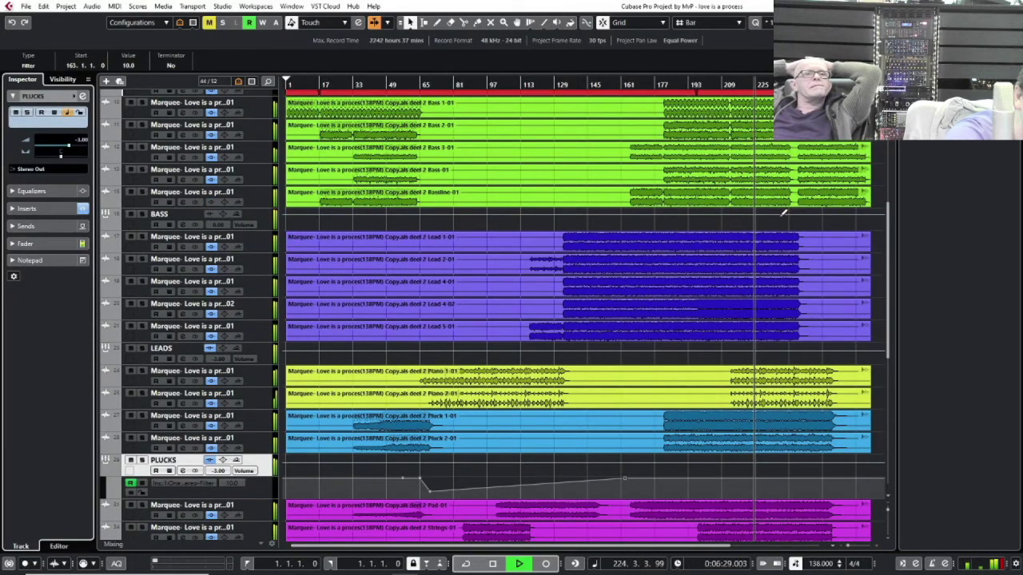
{"action": "scroll", "coordinate": [718, 260], "scroll_direction": "up", "scroll_amount": 4}
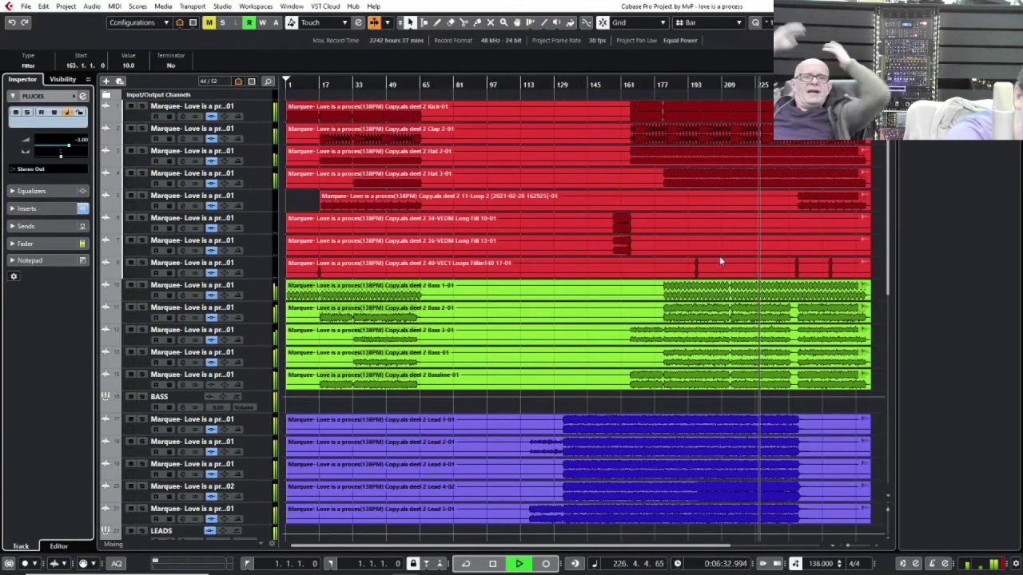
{"action": "scroll", "coordinate": [719, 260], "scroll_direction": "down", "scroll_amount": 6}
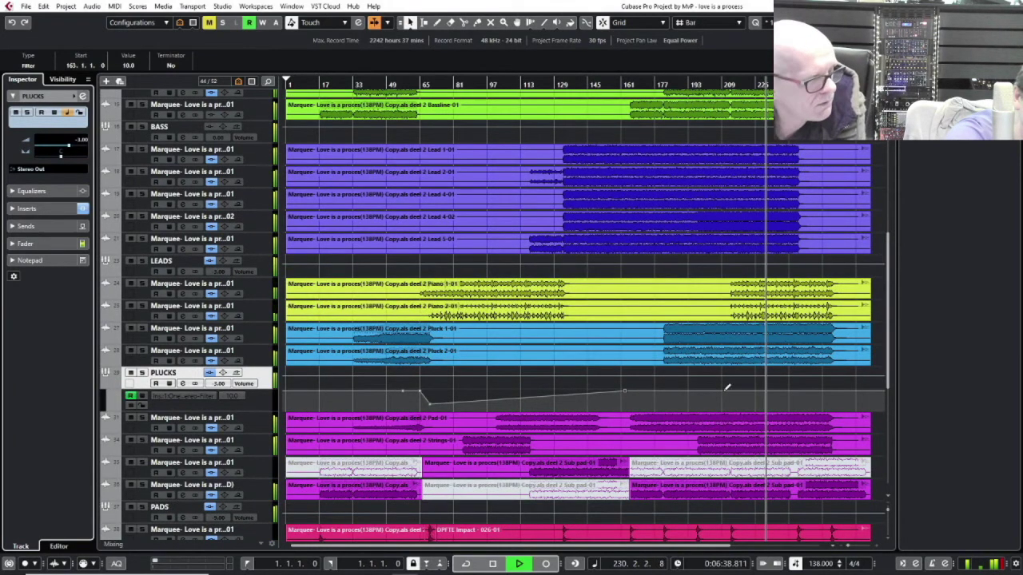
{"action": "mouse_move", "coordinate": [725, 391]}
{"action": "left_mouse_down"}
{"action": "mouse_move", "coordinate": [726, 404]}
{"action": "mouse_move", "coordinate": [730, 382]}
{"action": "mouse_move", "coordinate": [715, 389]}
{"action": "left_mouse_up"}
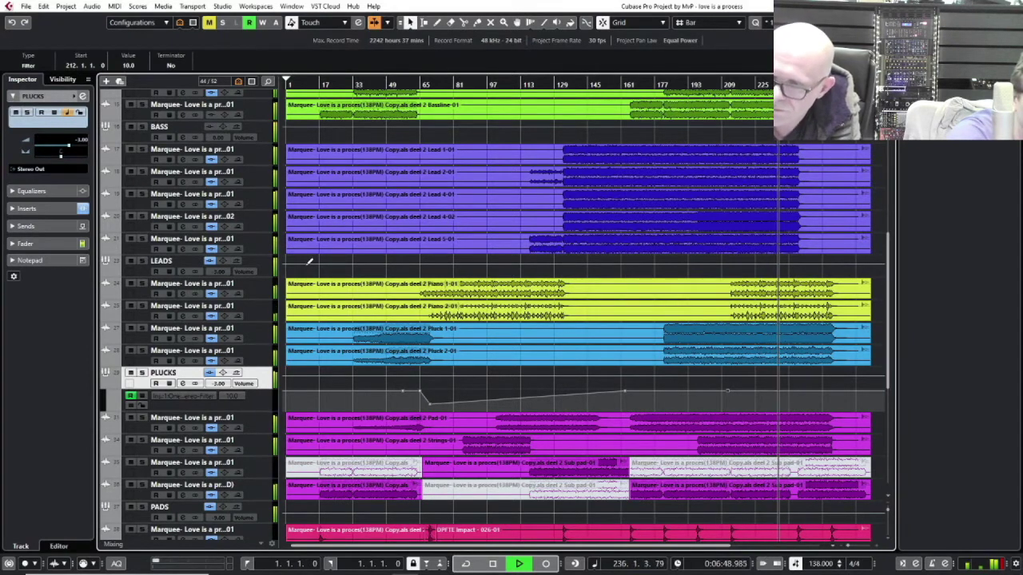
Step: Insert OneKnob Filter Stereo after StudioEQ on the LEADS group
{"action": "left_click", "coordinate": [256, 264]}
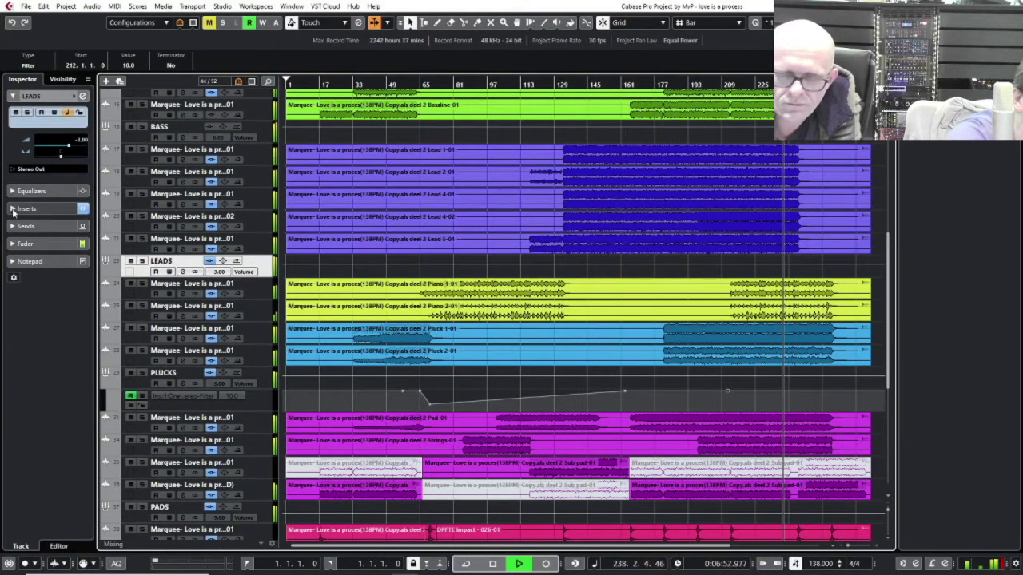
{"action": "left_click", "coordinate": [26, 208]}
{"action": "left_click", "coordinate": [46, 172]}
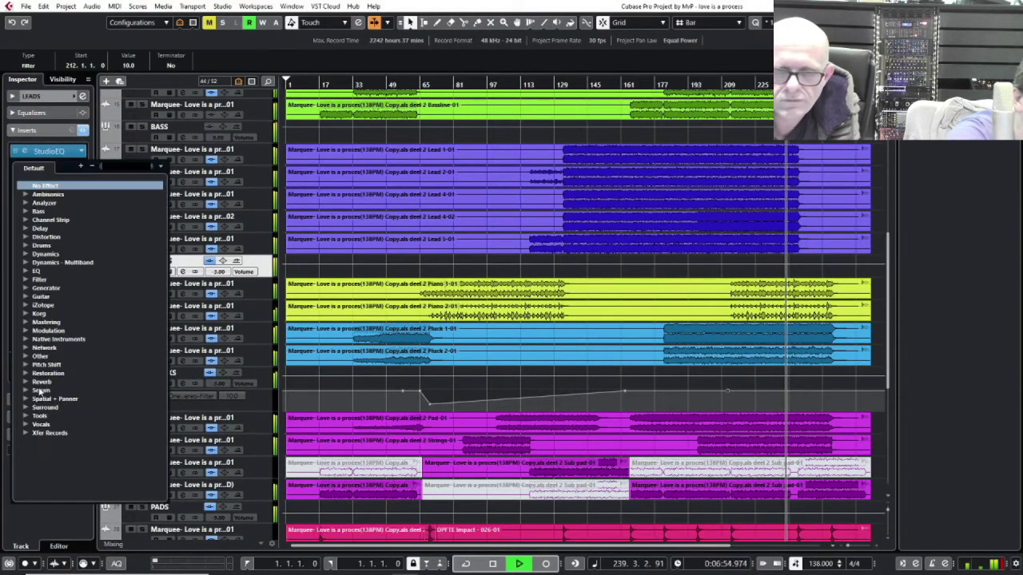
{"action": "left_click", "coordinate": [24, 357]}
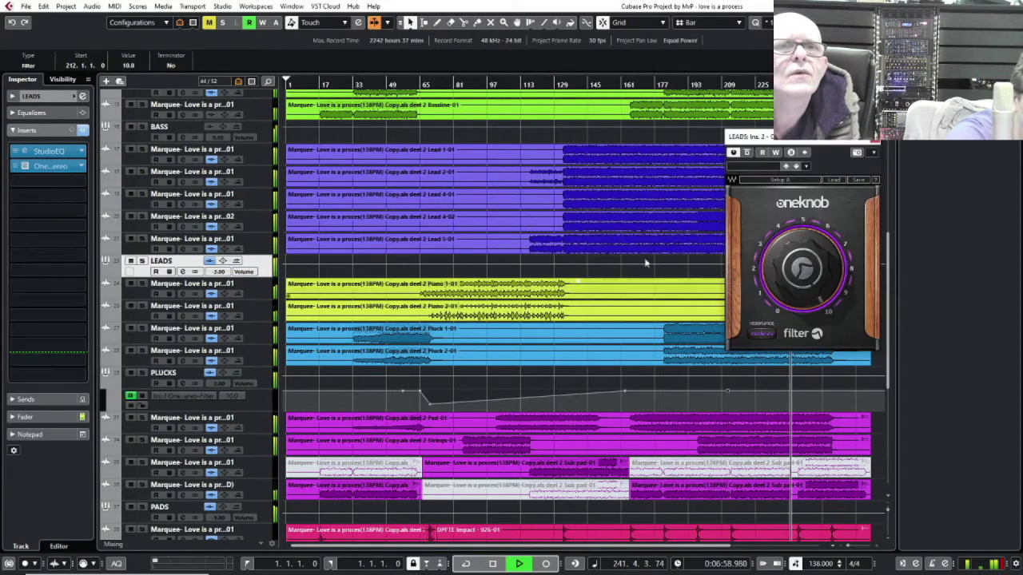
{"action": "left_click", "coordinate": [77, 373]}
Step: Try the LEADS filter knob at about 5.4, return it to 10, and resume playback near bar 195
{"action": "left_click_drag", "start_coordinate": [862, 136], "coordinate": [441, 232]}
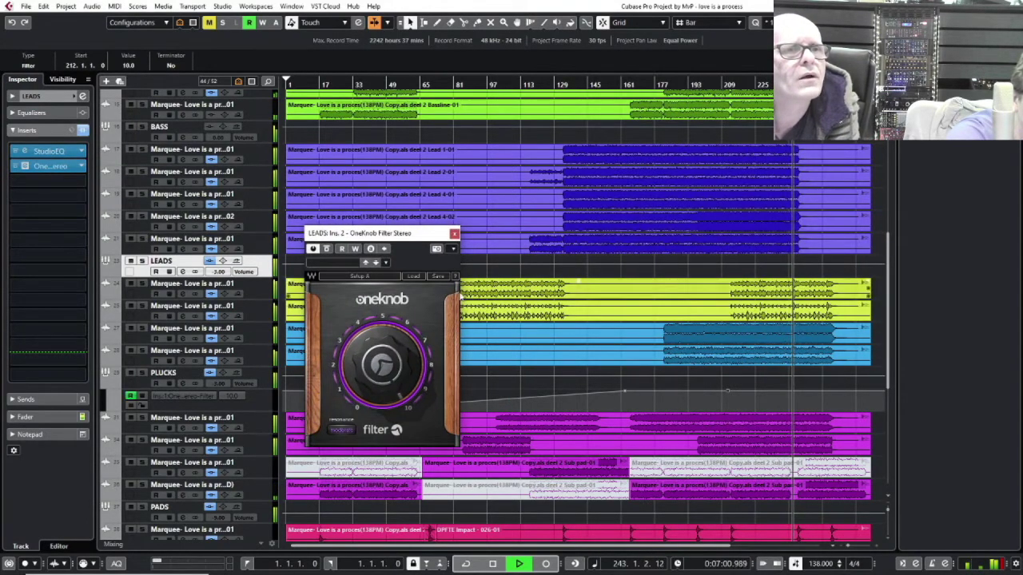
{"action": "left_click_drag", "start_coordinate": [394, 349], "coordinate": [394, 385]}
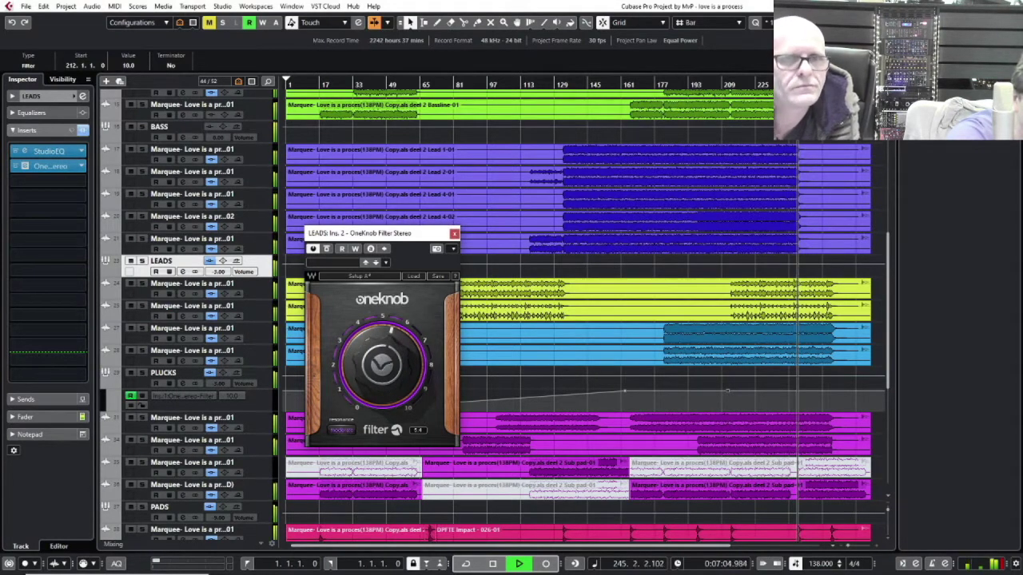
{"action": "left_click", "coordinate": [695, 84]}
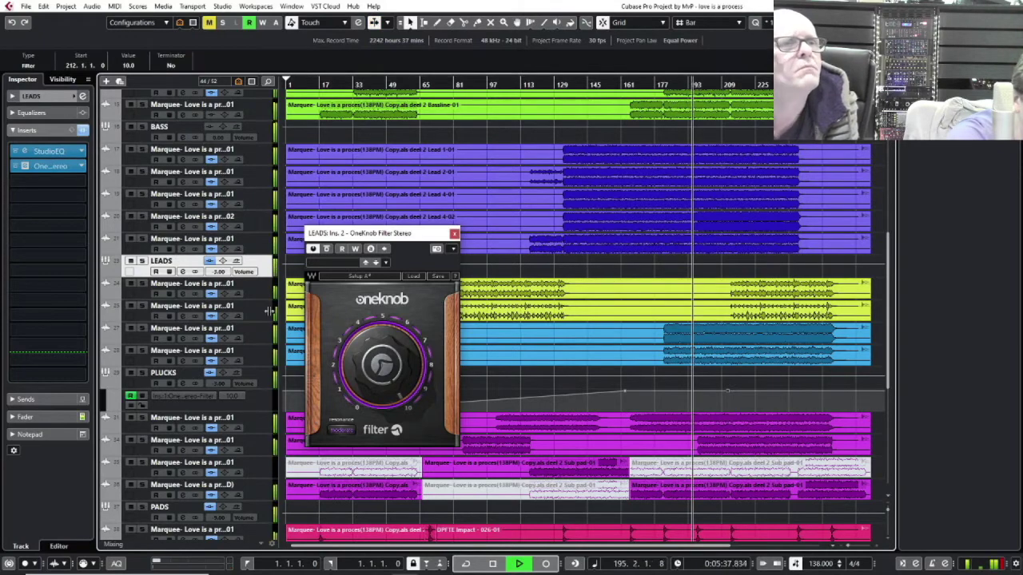
Step: Show an automation lane for LEADS, enable reading, and assign it to the Filter parameter of the OneKnob Filter Stereo insert
{"action": "left_click", "coordinate": [118, 276]}
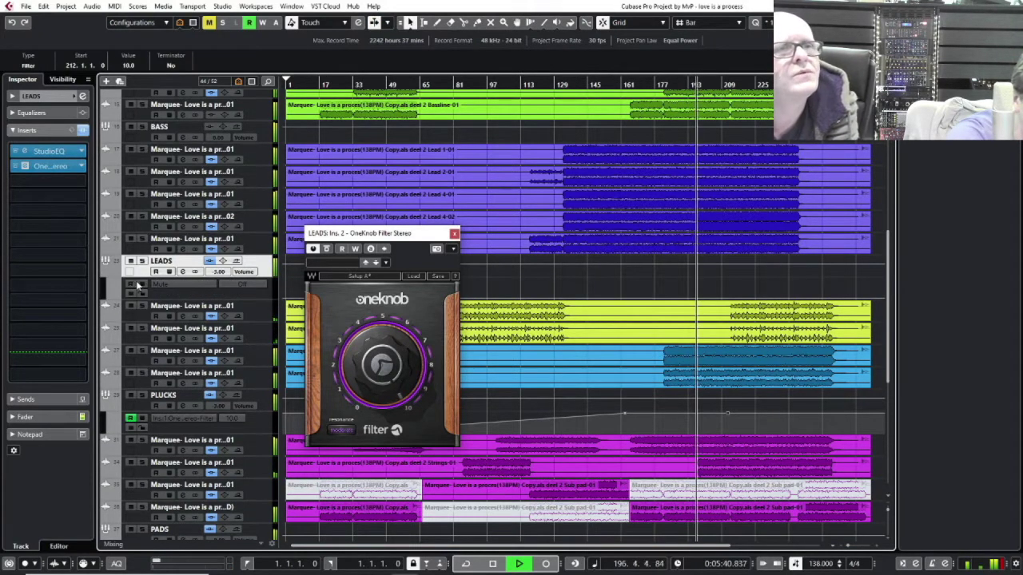
{"action": "left_click", "coordinate": [131, 285]}
{"action": "left_click", "coordinate": [161, 285]}
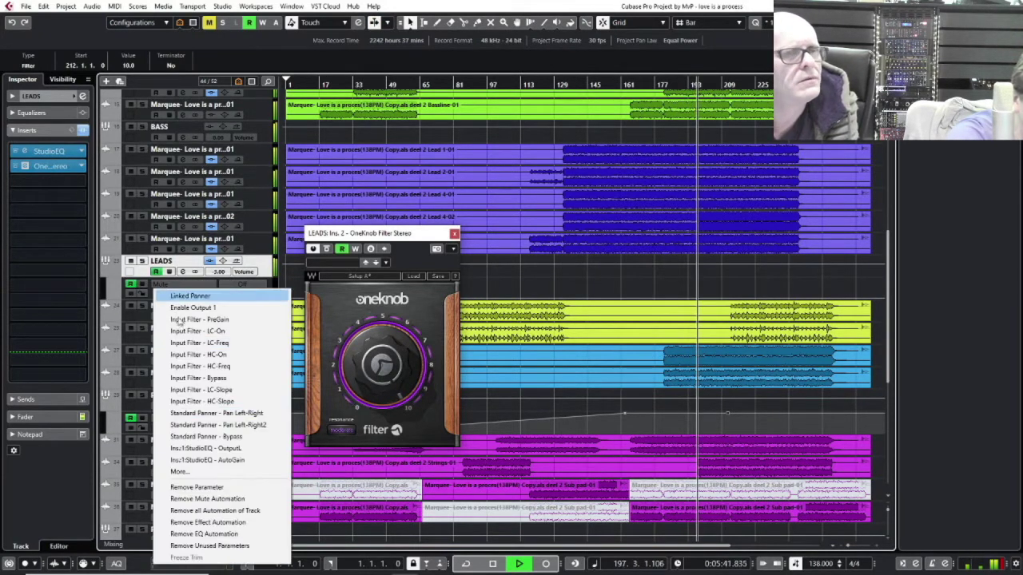
{"action": "left_click", "coordinate": [214, 471]}
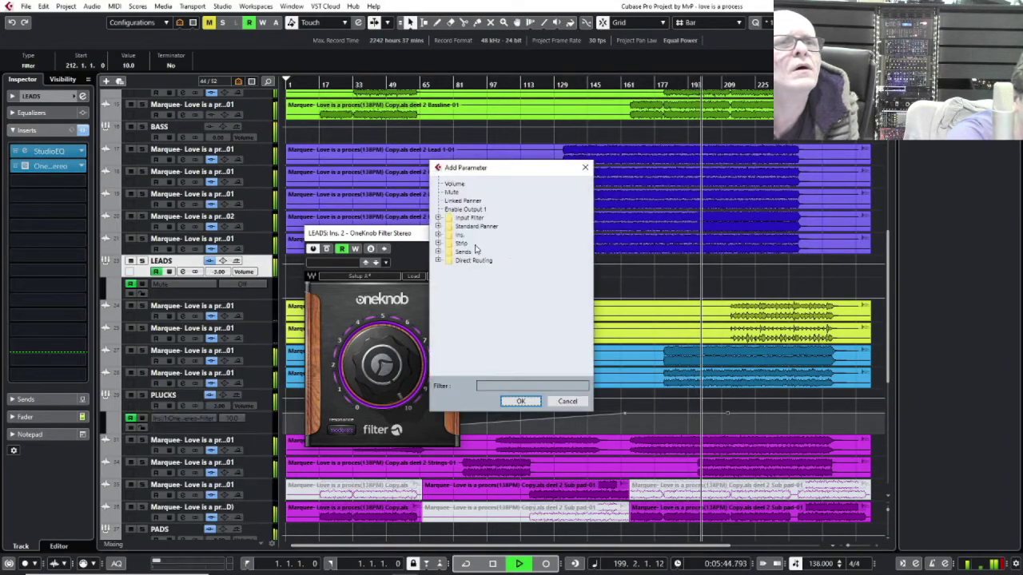
{"action": "left_click", "coordinate": [438, 235]}
{"action": "left_click", "coordinate": [449, 251]}
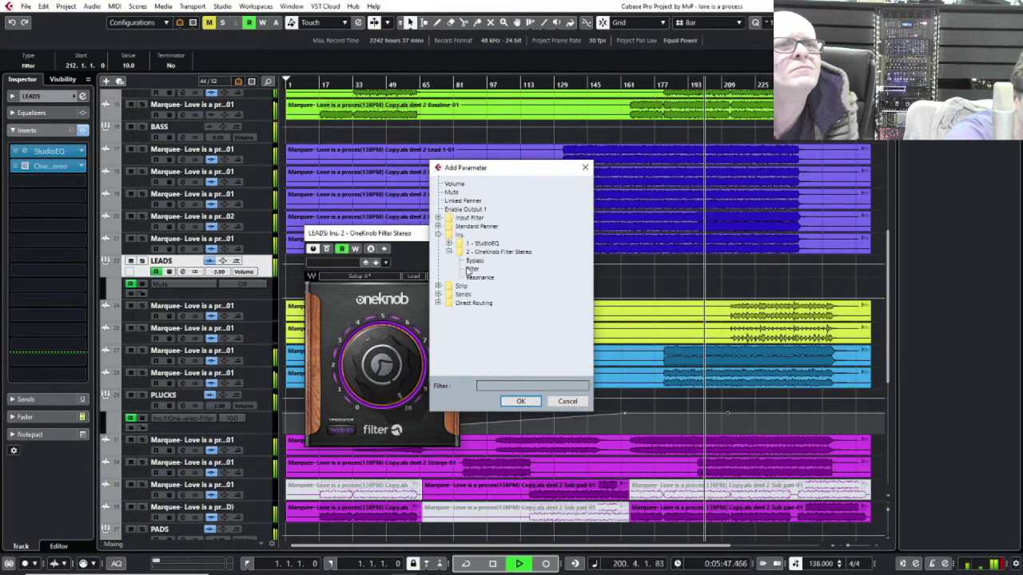
{"action": "left_click", "coordinate": [473, 268]}
{"action": "left_click", "coordinate": [520, 401]}
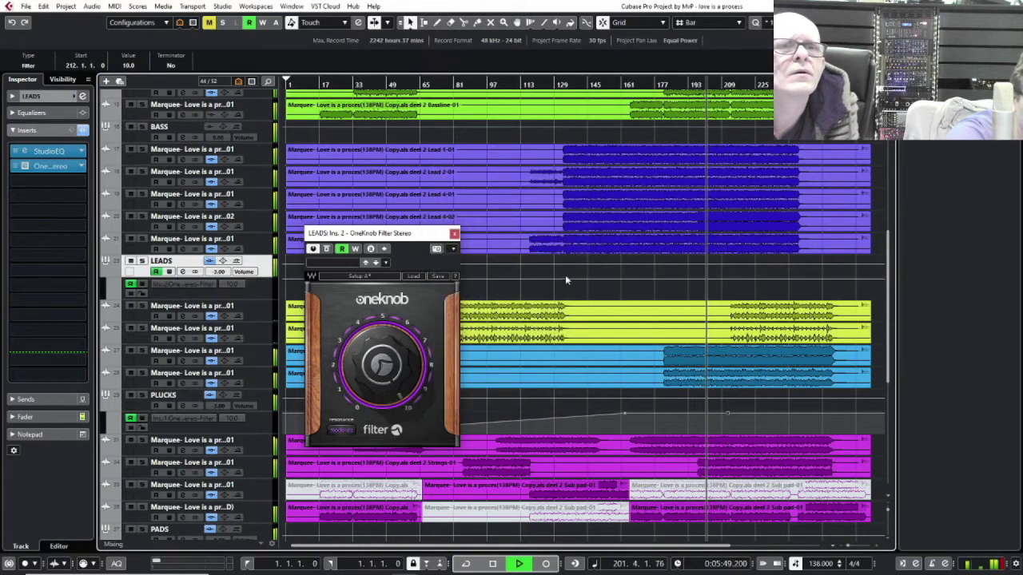
Step: Automate the LEADS filter to fall from 10.0 at bar 205 to 5.0 by about bar 216, and close the plug-in window
{"action": "left_click", "coordinate": [720, 278]}
{"action": "mouse_move", "coordinate": [743, 278]}
{"action": "left_mouse_down"}
{"action": "mouse_move", "coordinate": [736, 288]}
{"action": "mouse_move", "coordinate": [714, 285]}
{"action": "left_mouse_up"}
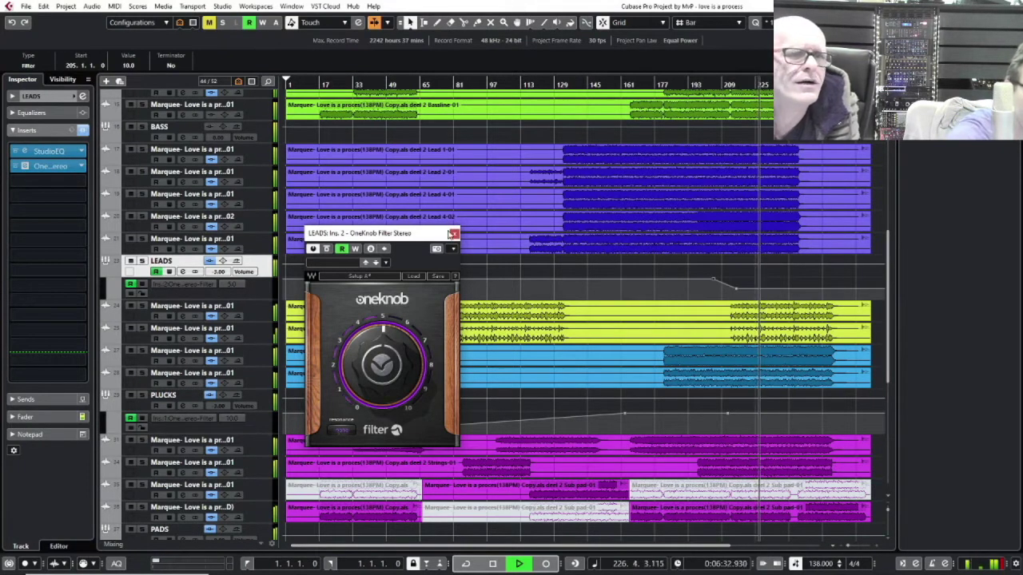
{"action": "left_click", "coordinate": [454, 233]}
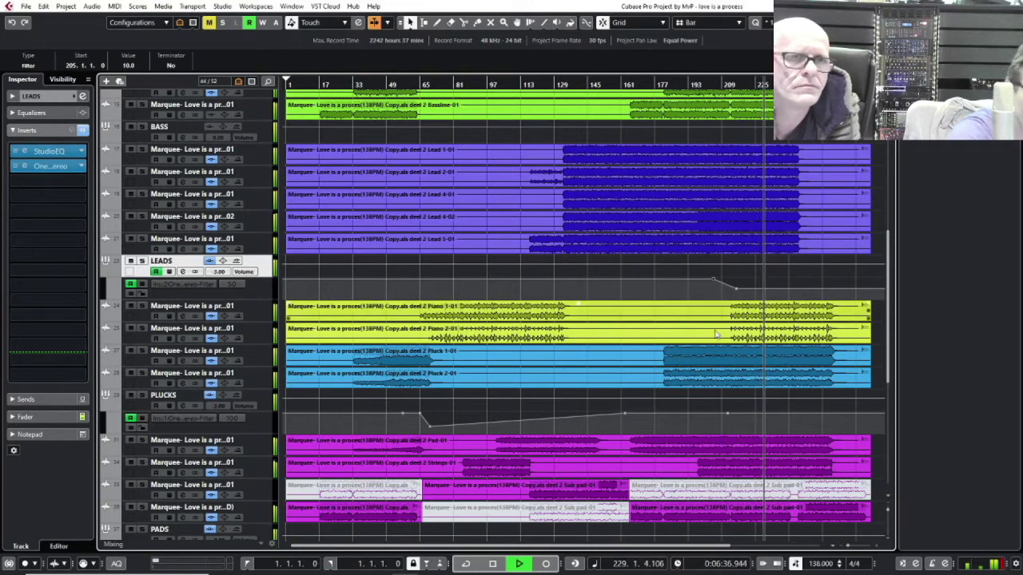
Step: Check PLUCKS briefly in solo, then reshape its filter automation to fall from about bar 234 to 4.2 at bar 256
{"action": "left_click", "coordinate": [142, 397]}
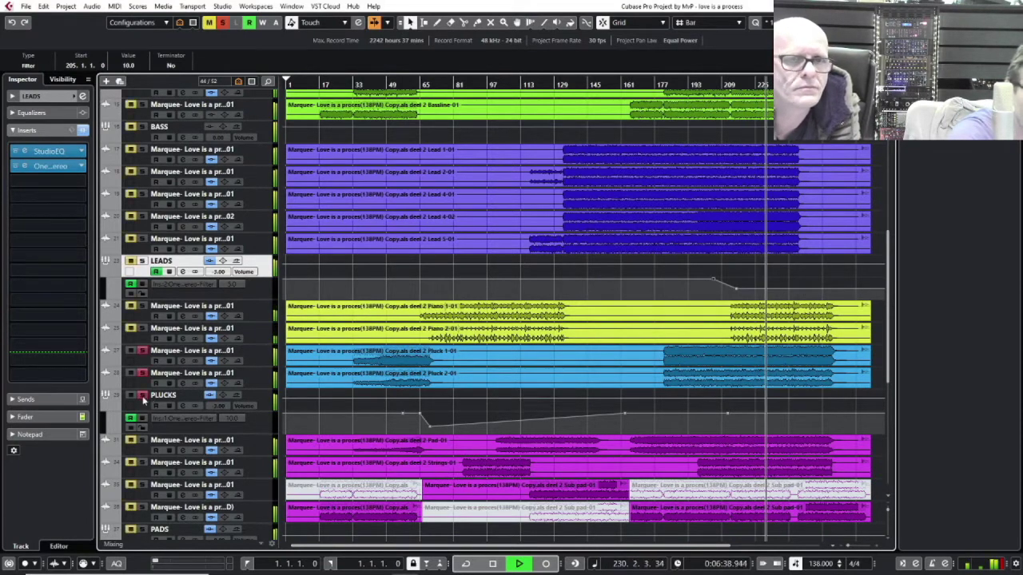
{"action": "left_click", "coordinate": [142, 397]}
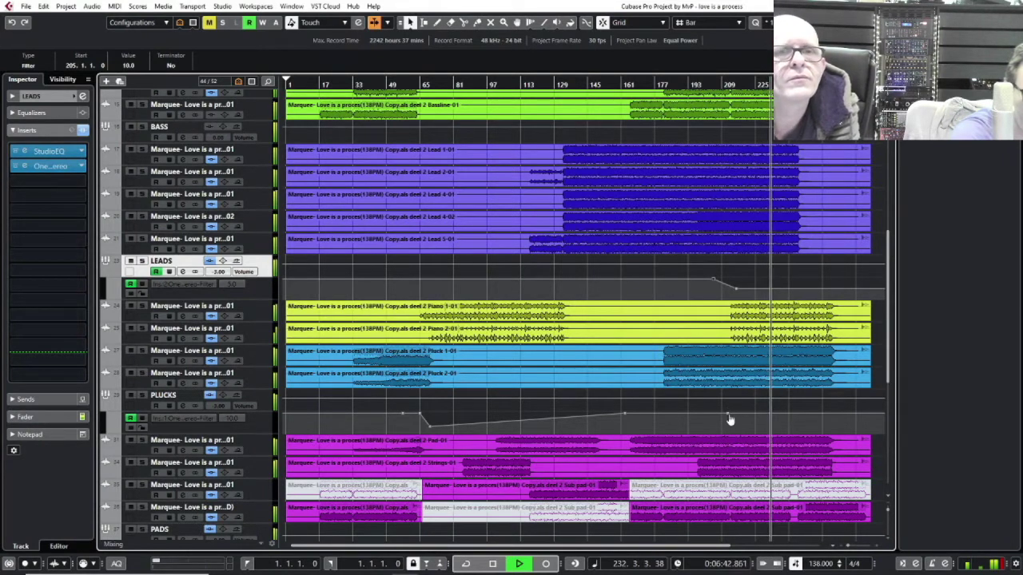
{"action": "left_click_drag", "start_coordinate": [727, 413], "coordinate": [823, 424]}
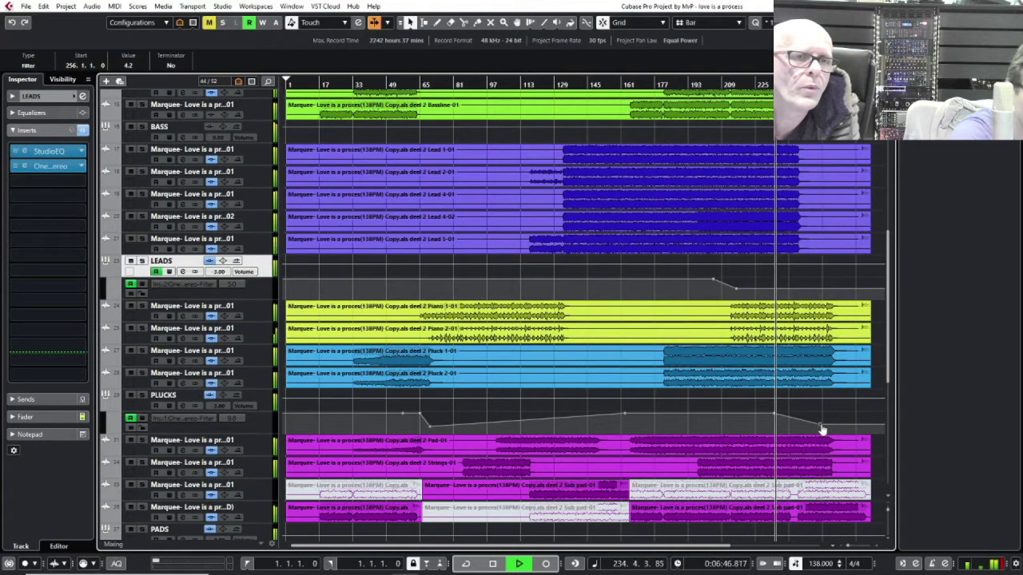
Step: Compare the OneKnob Filter settings on LEADS and PLUCKS, including resonance, and close both plug-in windows
{"action": "left_click", "coordinate": [24, 165]}
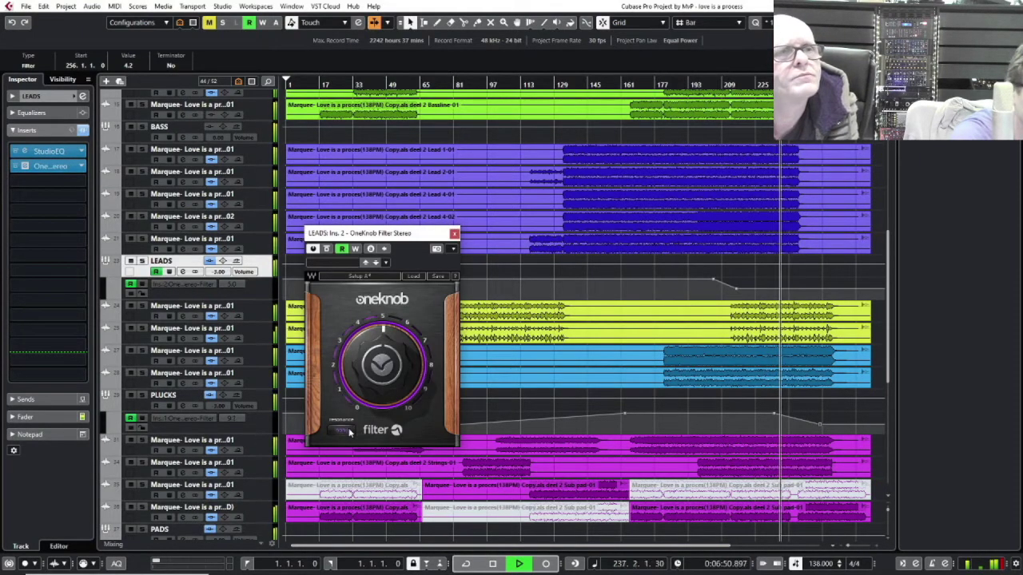
{"action": "mouse_move", "coordinate": [40, 180]}
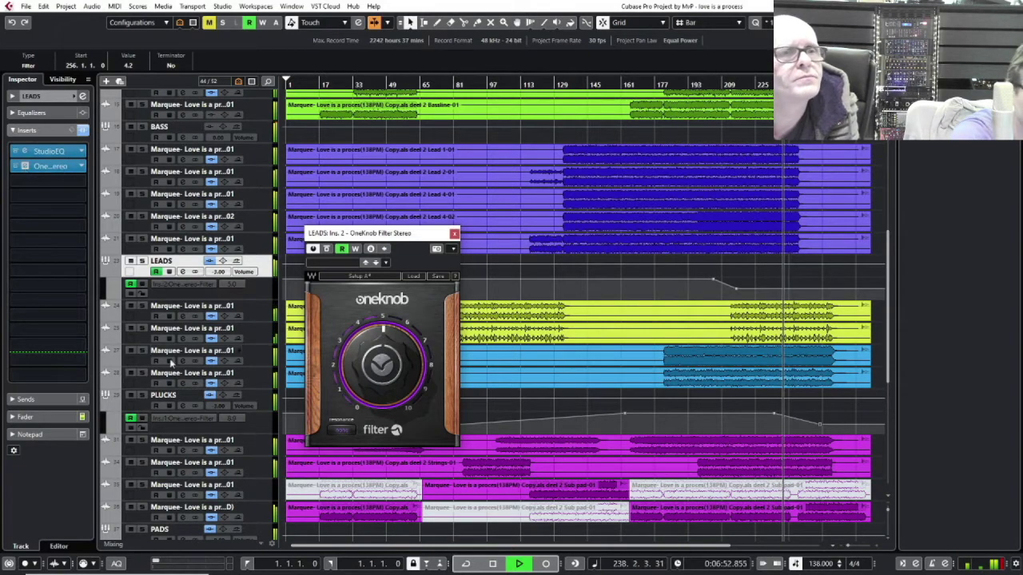
{"action": "left_click", "coordinate": [240, 404]}
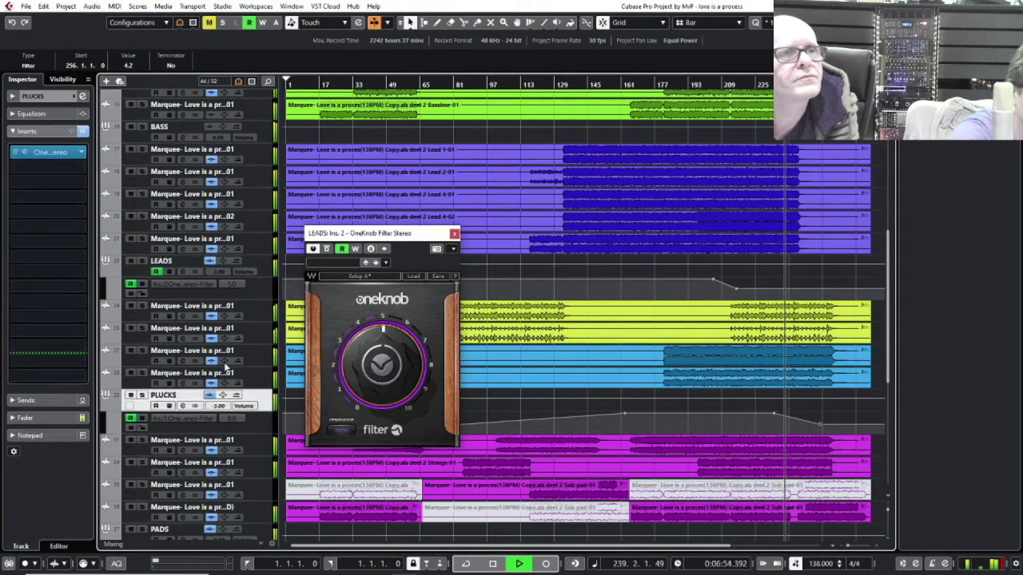
{"action": "left_click", "coordinate": [44, 154]}
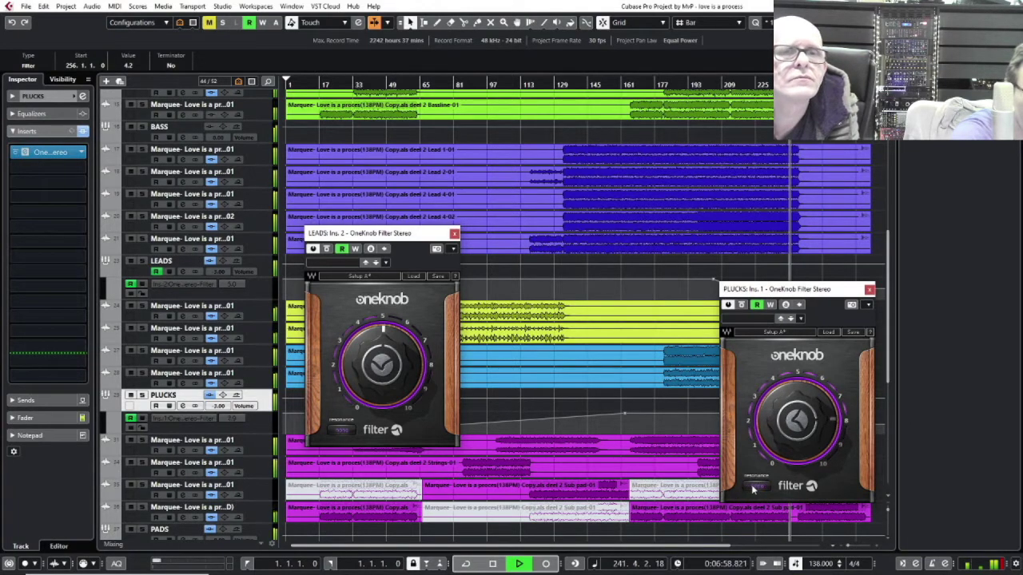
{"action": "left_click", "coordinate": [870, 290]}
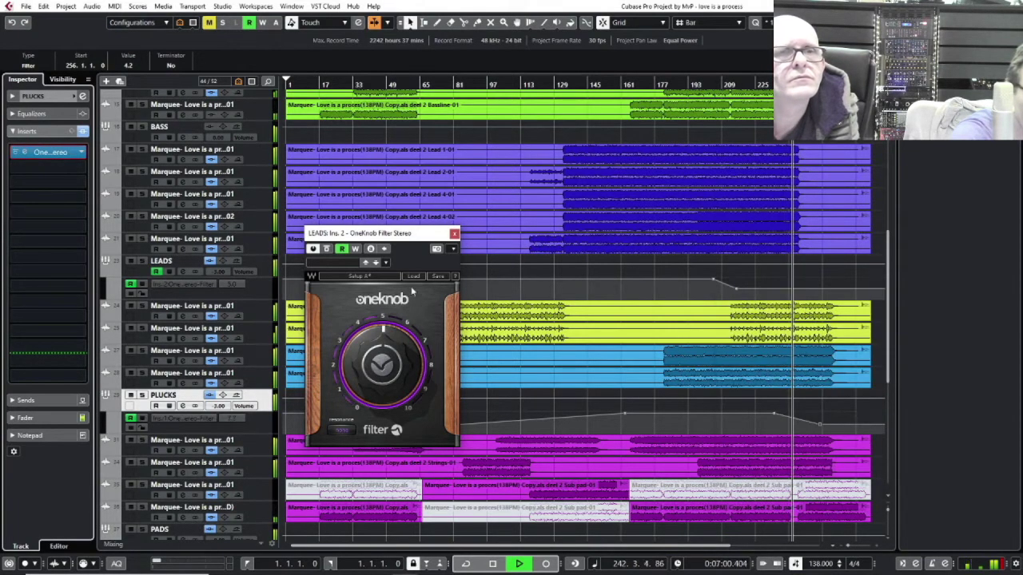
{"action": "left_click", "coordinate": [454, 233]}
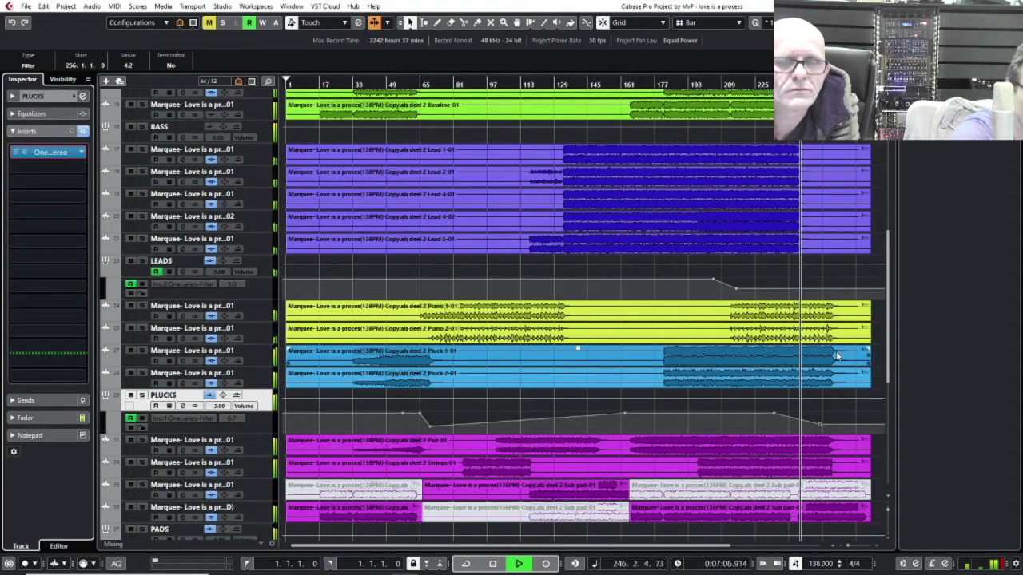
{"action": "scroll", "coordinate": [835, 360], "scroll_direction": "up", "scroll_amount": 5}
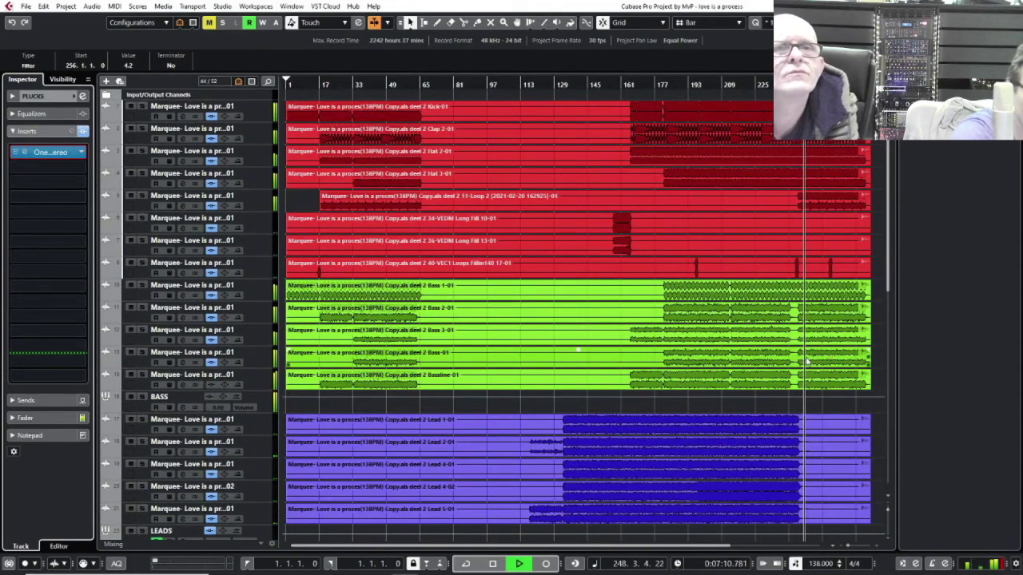
{"action": "scroll", "coordinate": [805, 361], "scroll_direction": "down", "scroll_amount": 8}
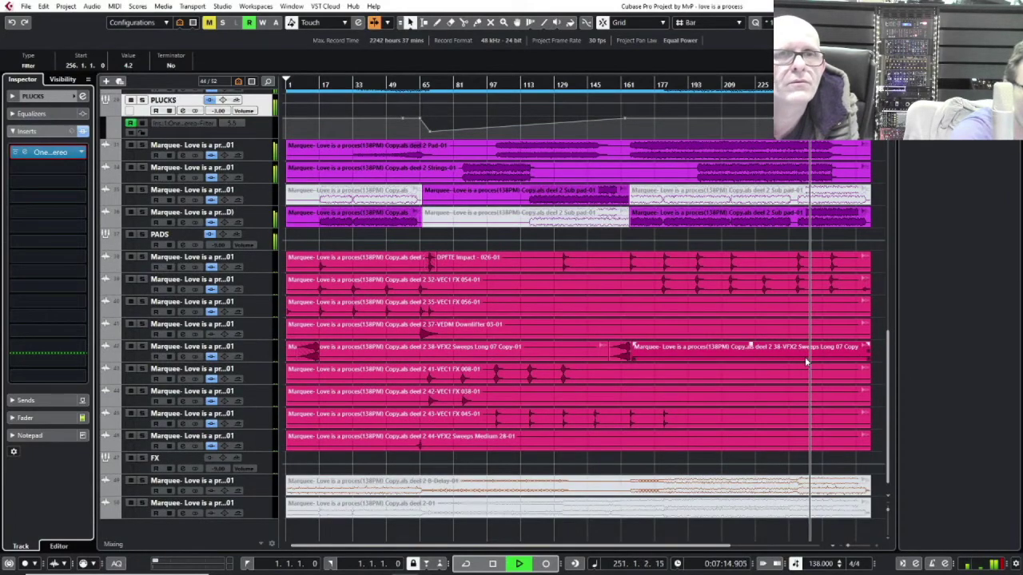
{"action": "scroll", "coordinate": [806, 361], "scroll_direction": "up", "scroll_amount": 5}
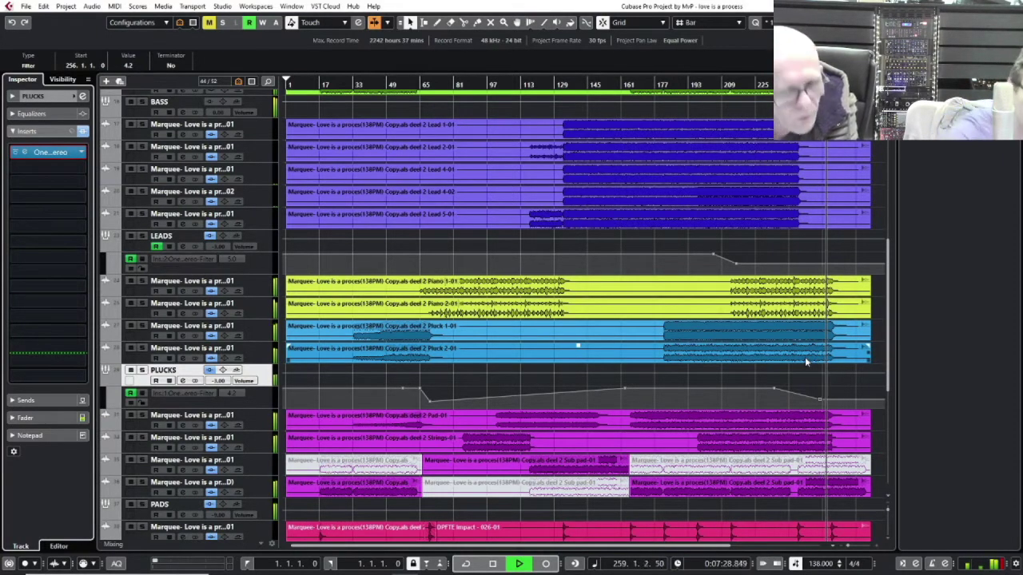
{"action": "left_click", "coordinate": [690, 279]}
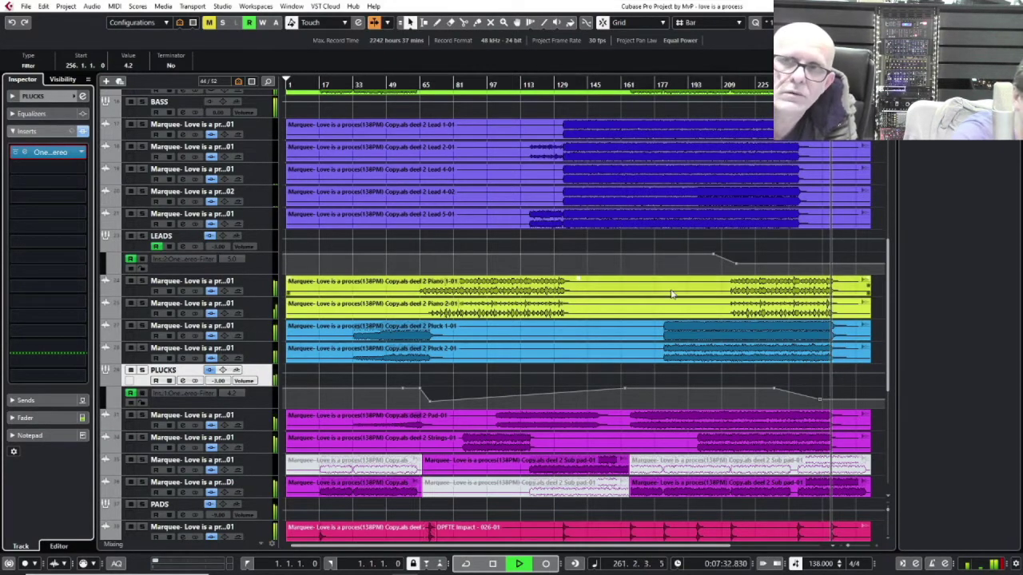
Step: Play the section around the lead entry and automate the LEADS filter to rise from 5.8 at bar 119 to 10.0 by about bar 133
{"action": "left_click", "coordinate": [543, 125]}
{"action": "left_click", "coordinate": [524, 86]}
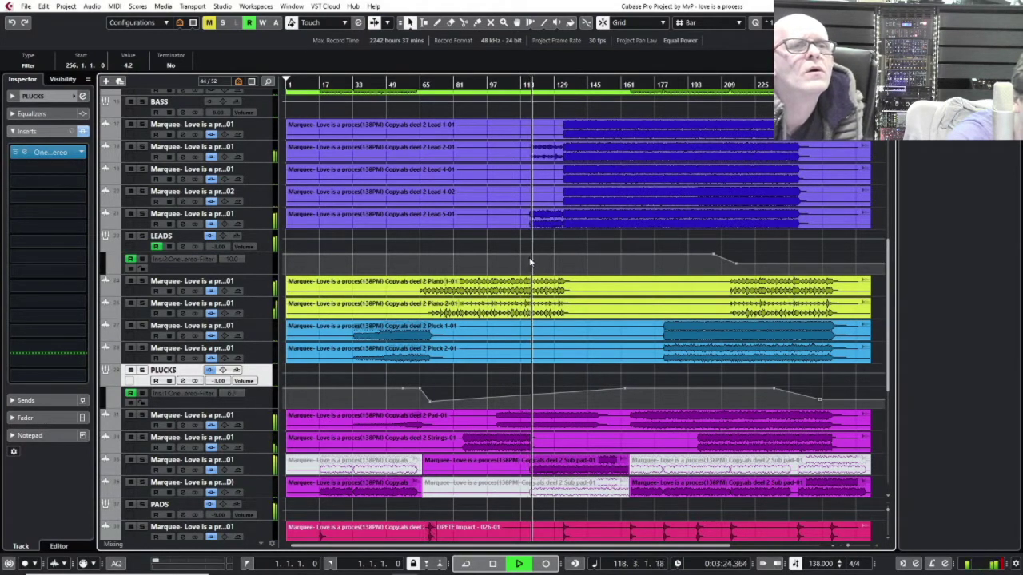
{"action": "left_click", "coordinate": [563, 254]}
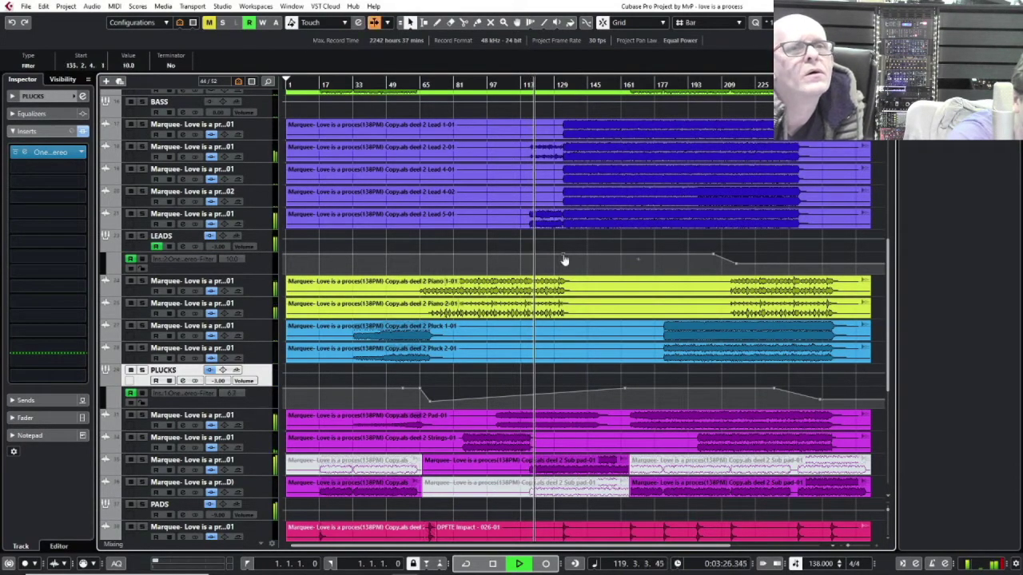
{"action": "left_click_drag", "start_coordinate": [530, 254], "coordinate": [534, 266]}
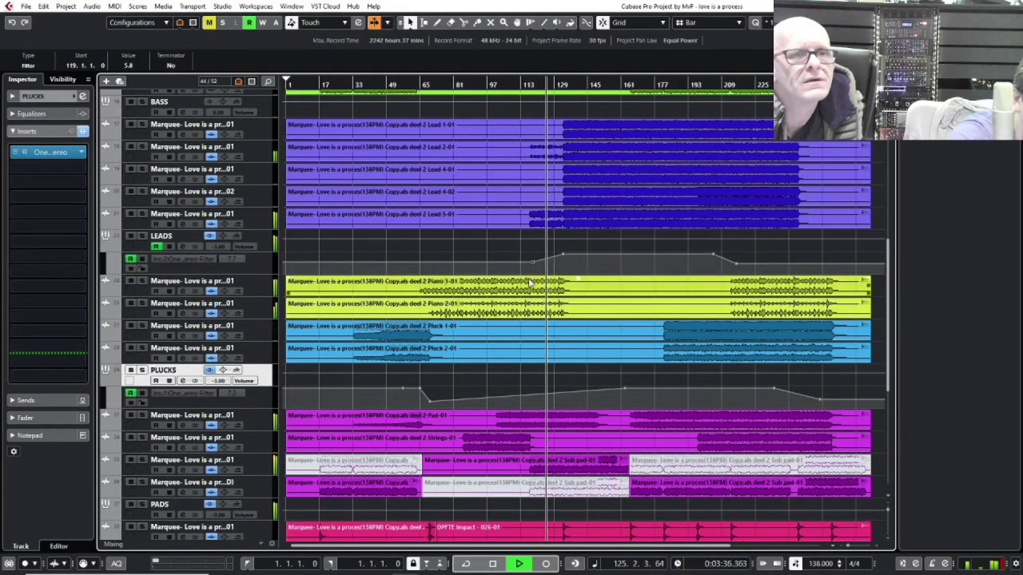
{"action": "scroll", "coordinate": [532, 288], "scroll_direction": "up", "scroll_amount": 5}
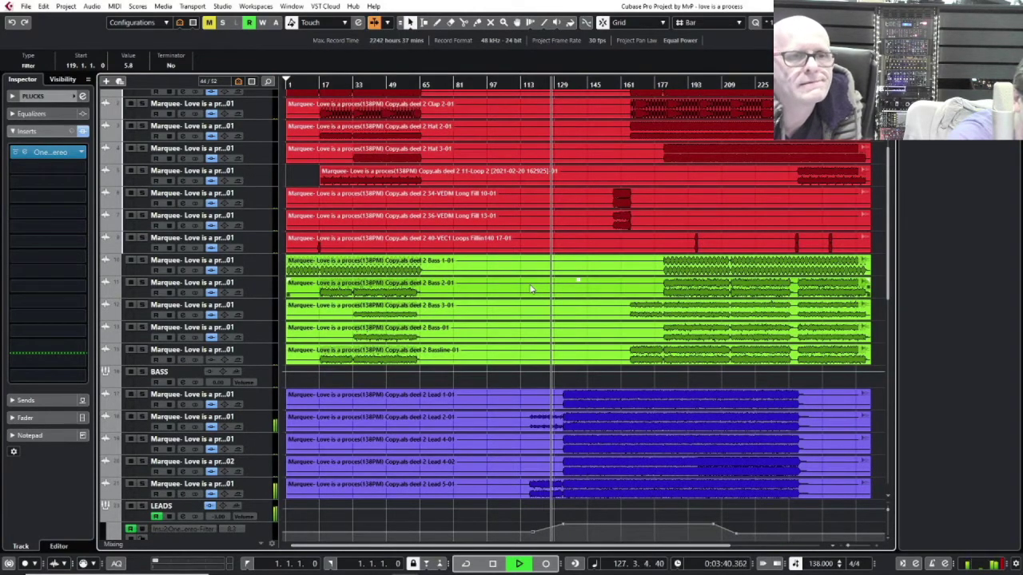
{"action": "scroll", "coordinate": [531, 284], "scroll_direction": "down", "scroll_amount": 4}
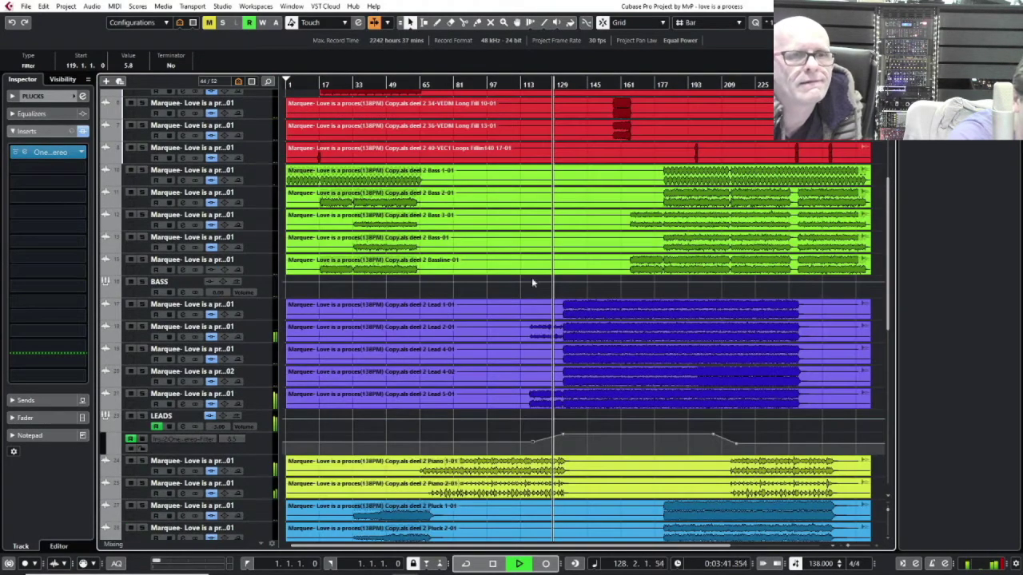
Step: Drop the LEADS filter automation to 6.4 at about bar 133 and have it climb to 10.0 at bar 157
{"action": "left_click", "coordinate": [565, 437]}
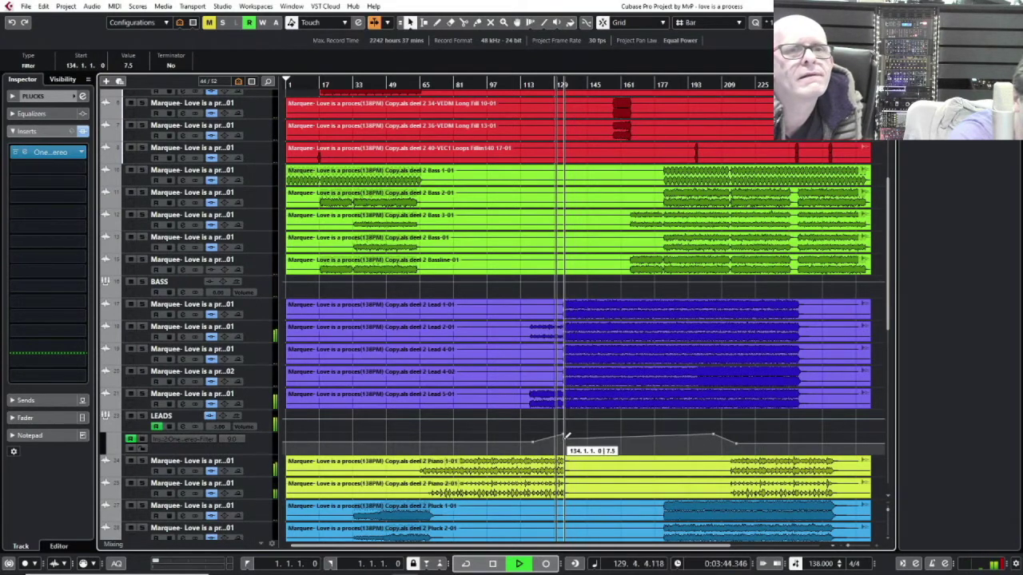
{"action": "left_click_drag", "start_coordinate": [565, 437], "coordinate": [563, 439]}
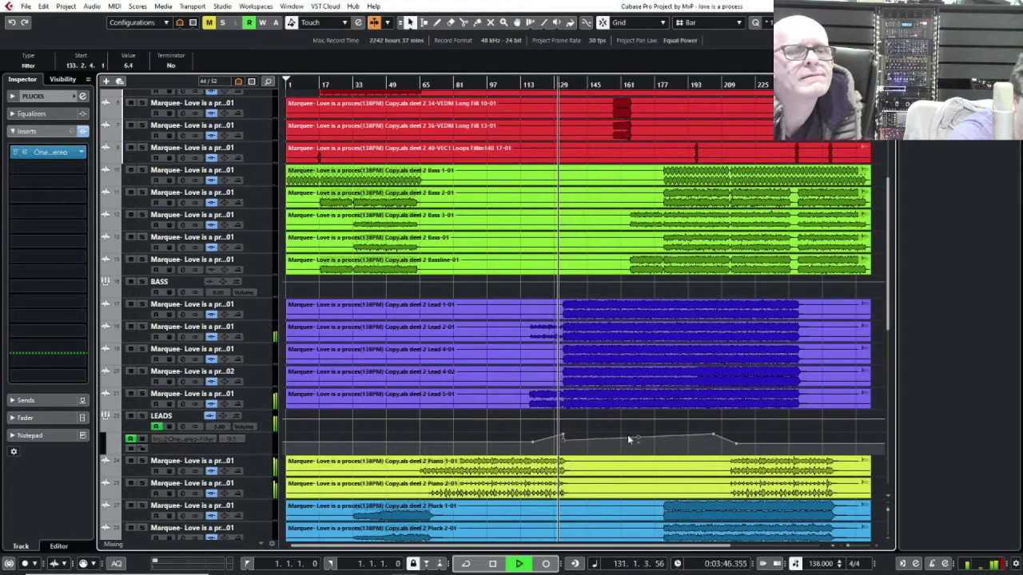
{"action": "left_click_drag", "start_coordinate": [660, 436], "coordinate": [631, 423]}
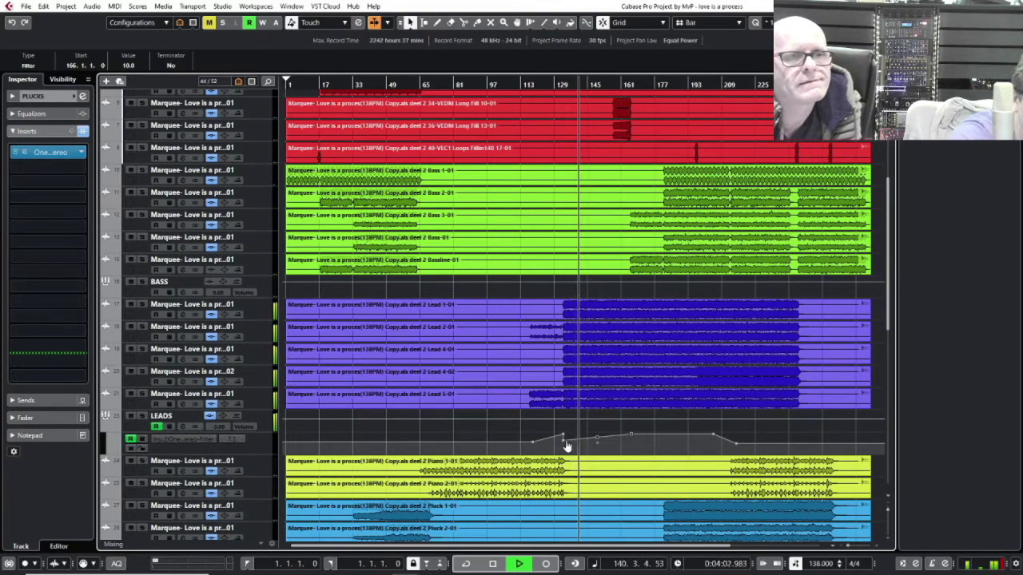
{"action": "left_click", "coordinate": [632, 439]}
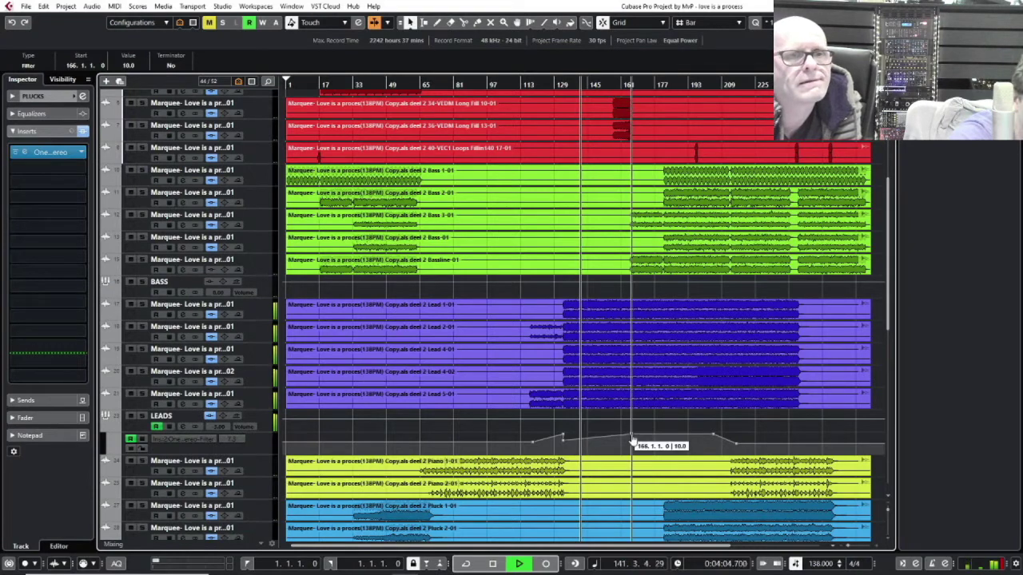
{"action": "left_click_drag", "start_coordinate": [632, 439], "coordinate": [614, 435]}
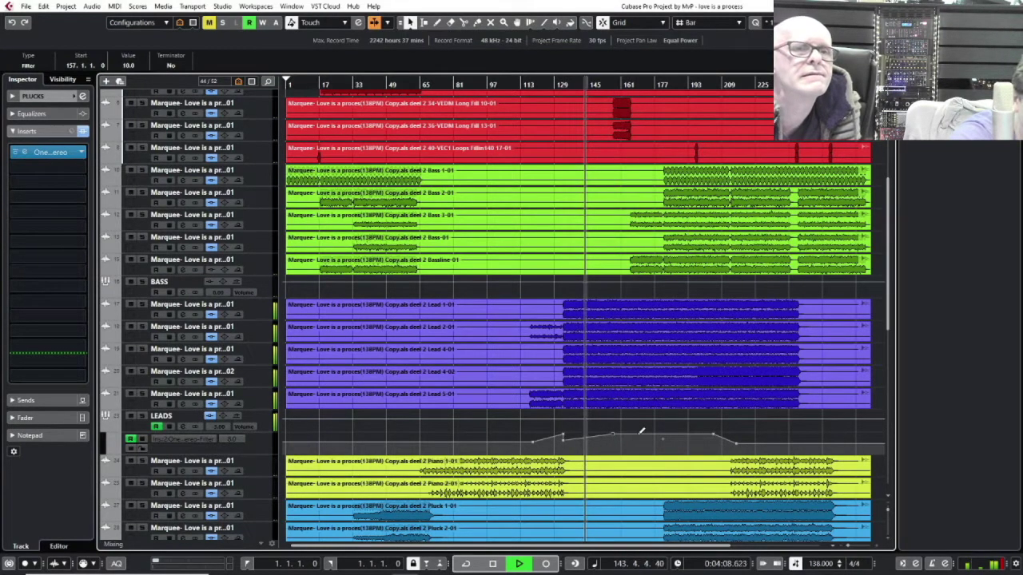
Step: Add a LEADS filter dip to 4.2 at bar 166 with an immediate return to 10.0, and check the OneKnob Filter window briefly
{"action": "left_click", "coordinate": [638, 438]}
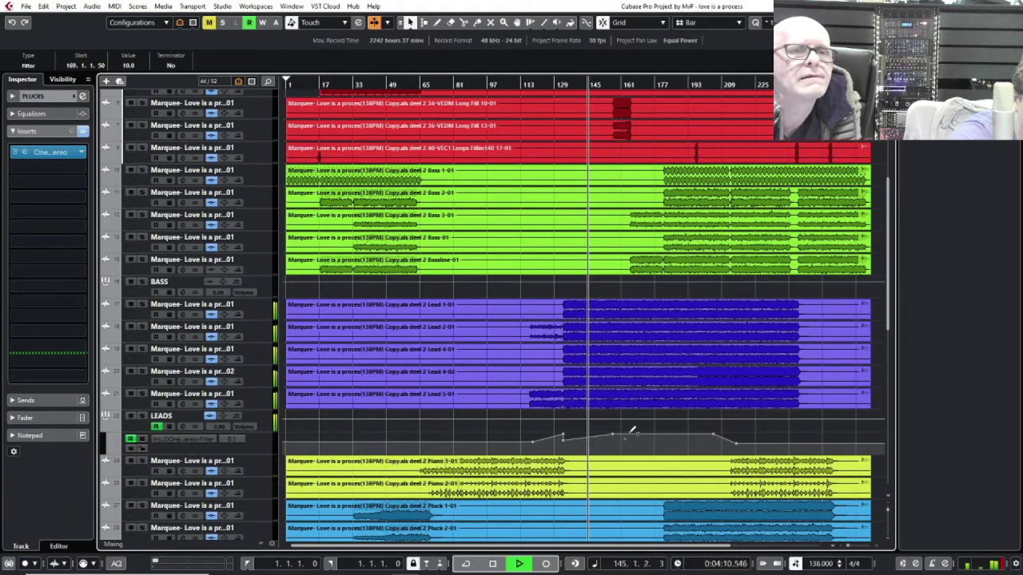
{"action": "mouse_move", "coordinate": [631, 430]}
{"action": "left_mouse_down"}
{"action": "mouse_move", "coordinate": [639, 451]}
{"action": "mouse_move", "coordinate": [636, 436]}
{"action": "left_mouse_up"}
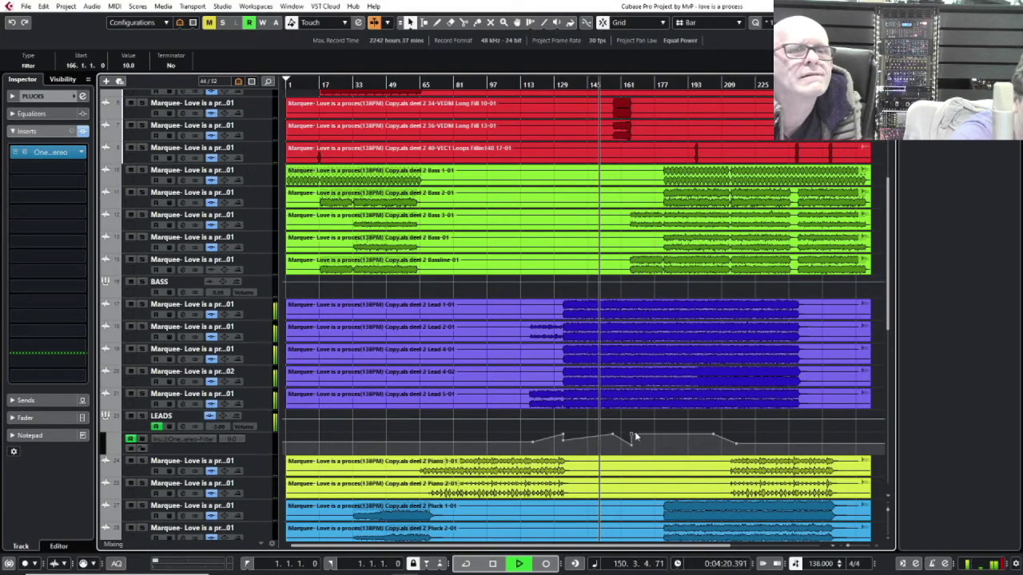
{"action": "left_click", "coordinate": [214, 450]}
{"action": "left_click", "coordinate": [26, 167]}
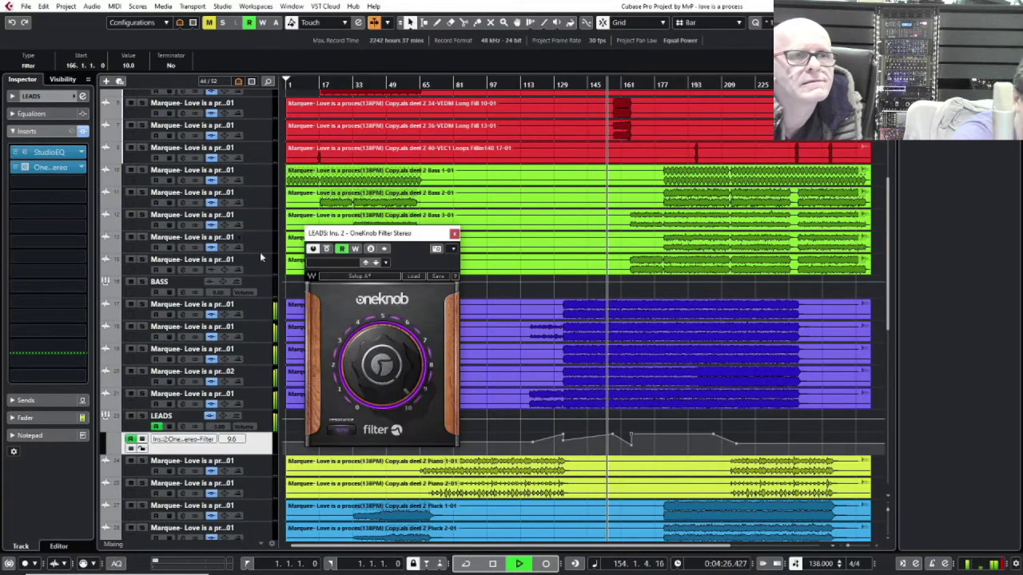
{"action": "left_click", "coordinate": [455, 234]}
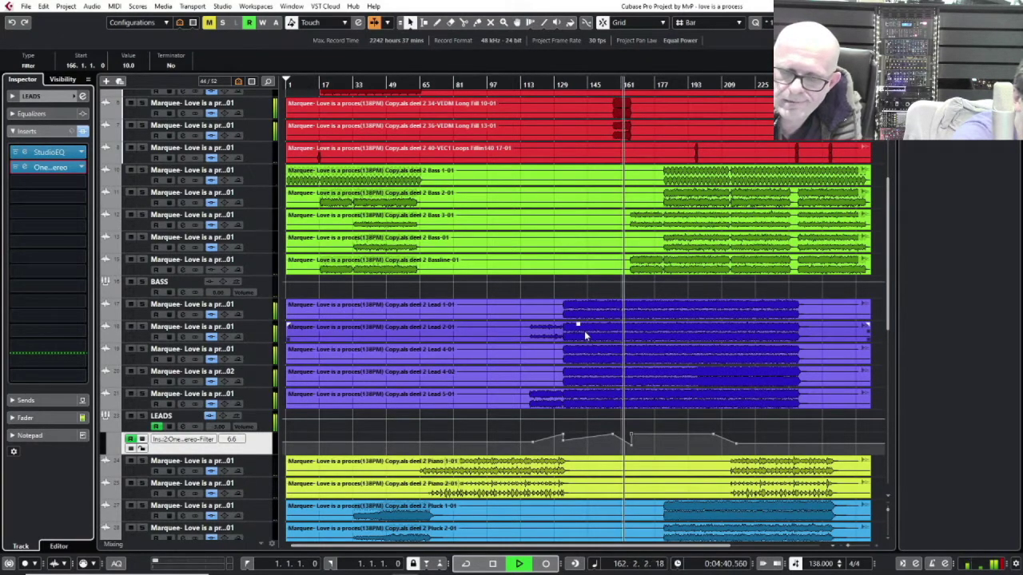
Step: Move the LEADS filter dip and its return to 10.0 to bar 165, and replay the transition up close
{"action": "left_click", "coordinate": [577, 350]}
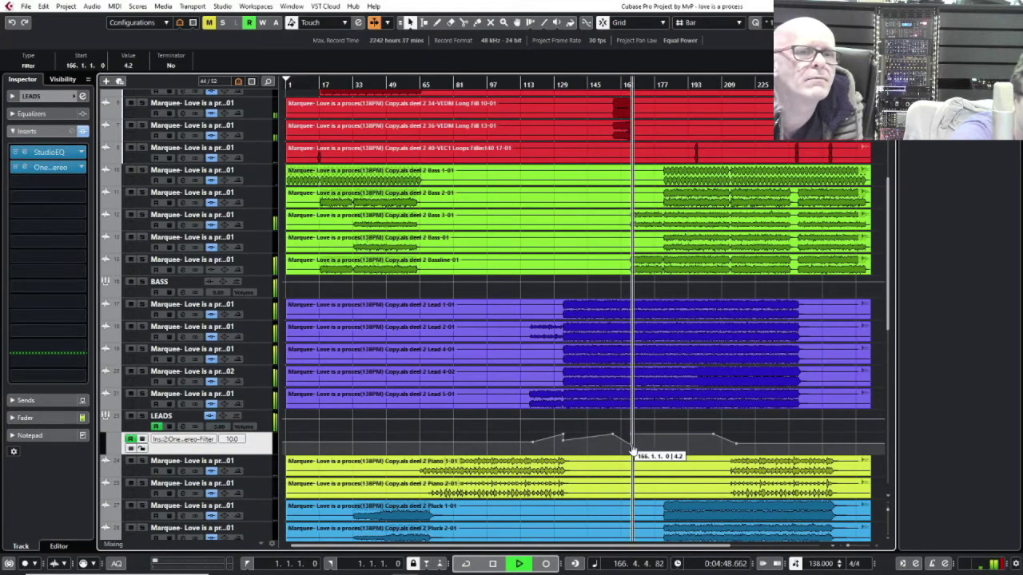
{"action": "left_click", "coordinate": [621, 90]}
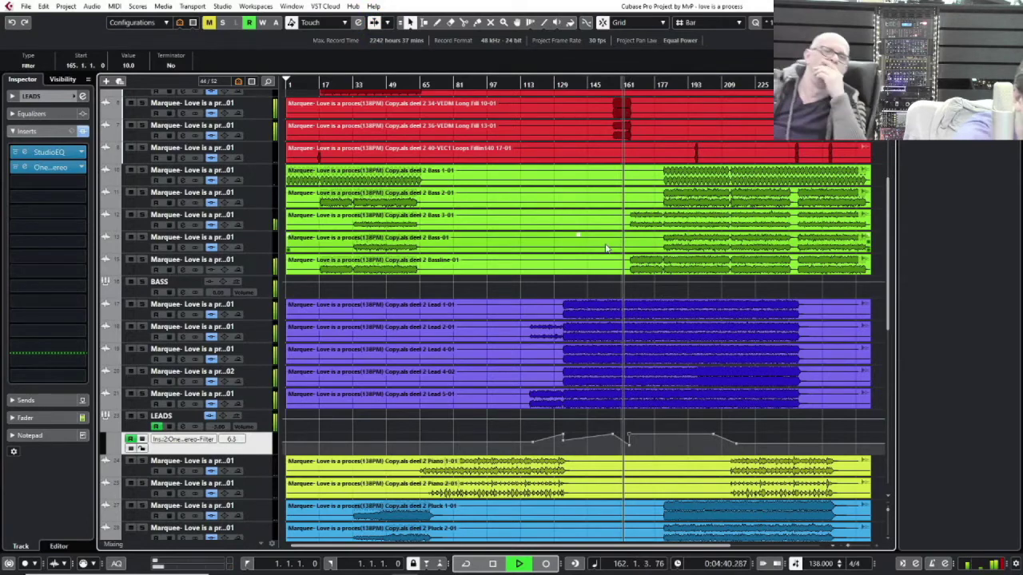
{"action": "key", "text": "h"}
{"action": "key", "text": "h"}
{"action": "key", "text": "h"}
{"action": "key", "text": "h"}
{"action": "key", "text": "h"}
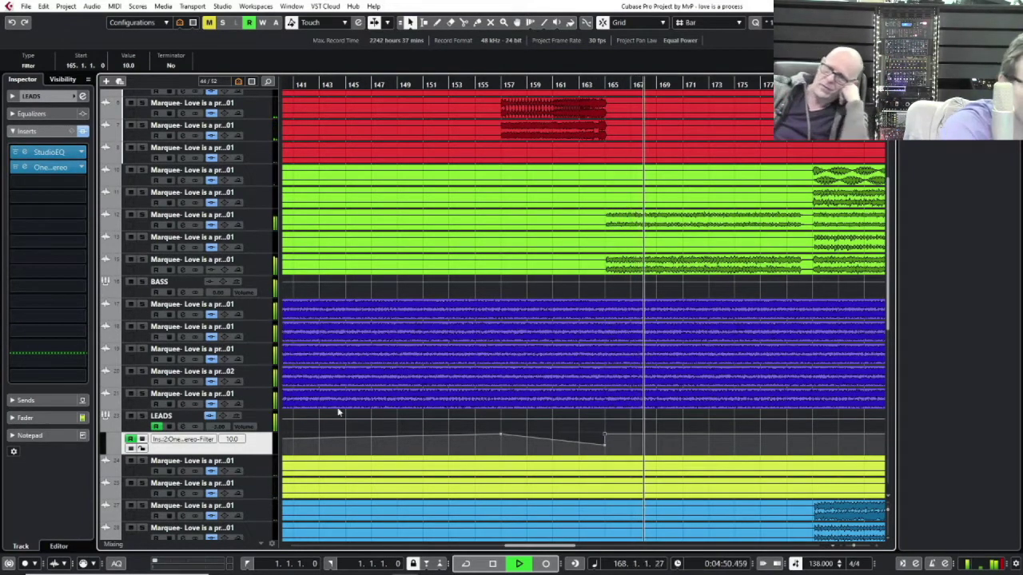
Step: Delete the LEADS filter points that cause the drop after bar 133, and replay from about bar 118
{"action": "key", "text": "g"}
{"action": "key", "text": "g"}
{"action": "key", "text": "g"}
{"action": "key", "text": "g"}
{"action": "key", "text": "g"}
{"action": "key", "text": "g"}
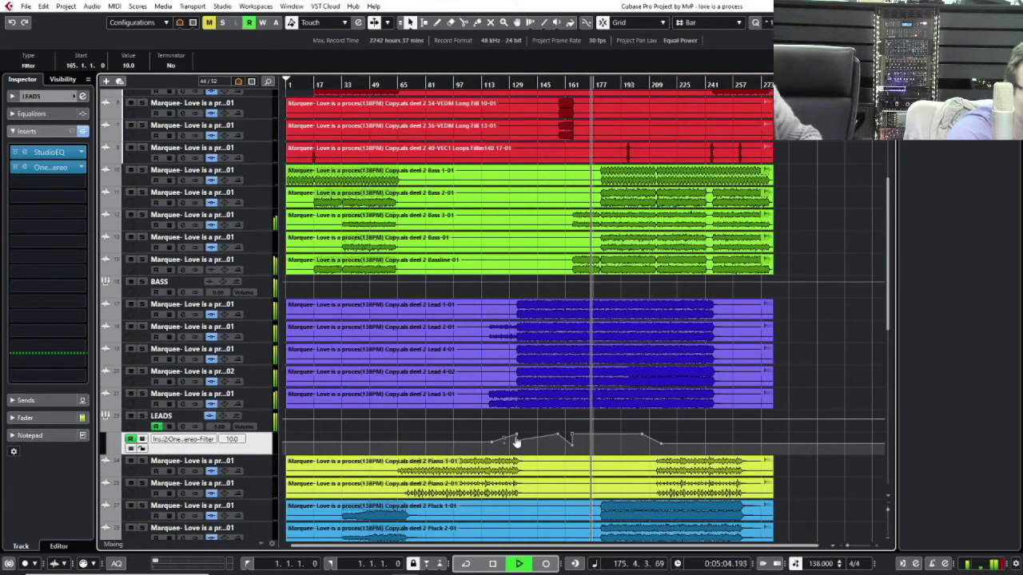
{"action": "left_click", "coordinate": [523, 438]}
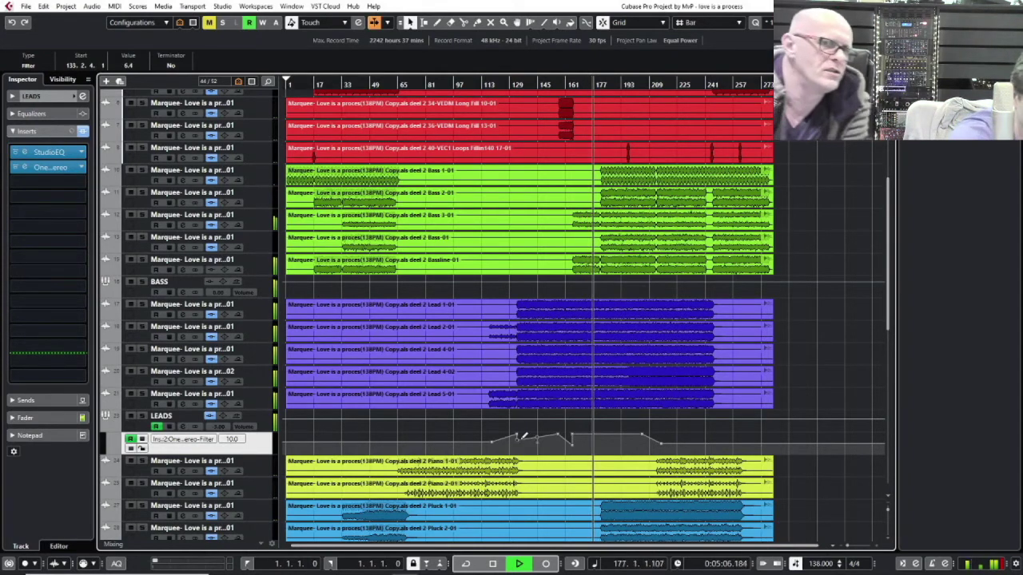
{"action": "key", "text": "Delete"}
{"action": "key", "text": "Delete"}
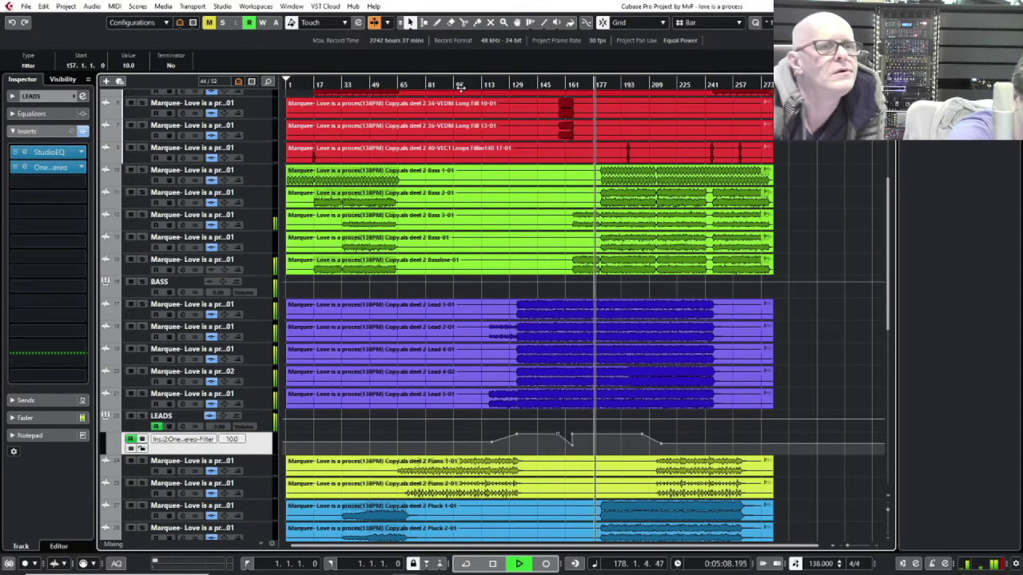
{"action": "left_click", "coordinate": [498, 86]}
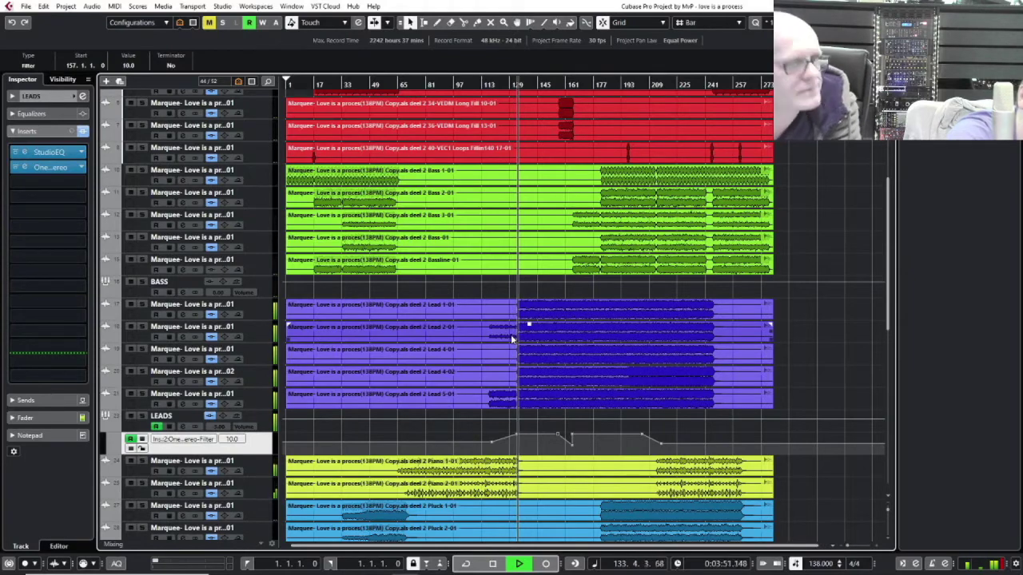
Step: Review the tracks during playback and lower the LEADS filter dip at bar 165 to 3.3
{"action": "scroll", "coordinate": [510, 334], "scroll_direction": "down", "scroll_amount": 5}
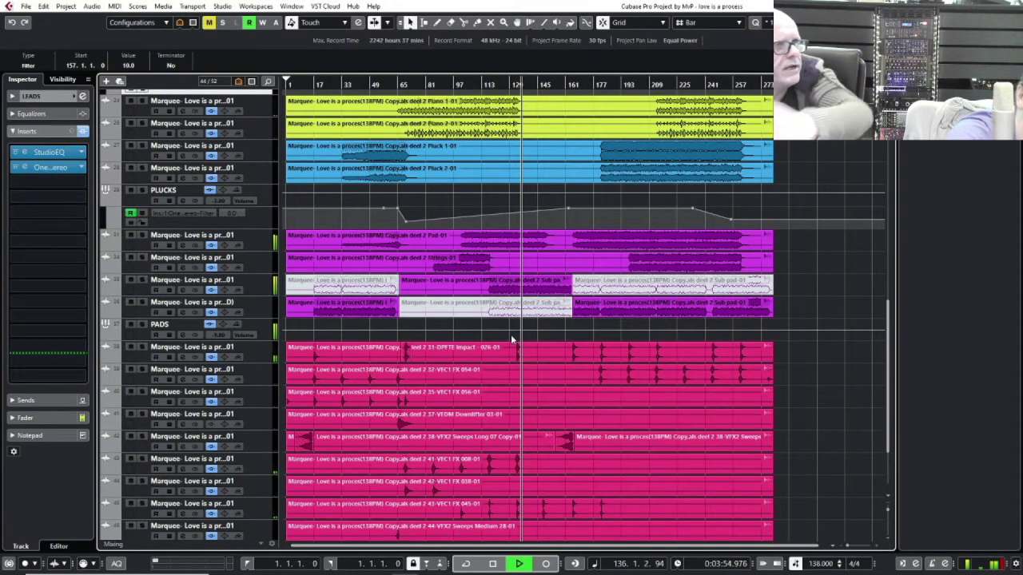
{"action": "scroll", "coordinate": [512, 340], "scroll_direction": "down", "scroll_amount": 1}
{"action": "scroll", "coordinate": [513, 340], "scroll_direction": "up", "scroll_amount": 4}
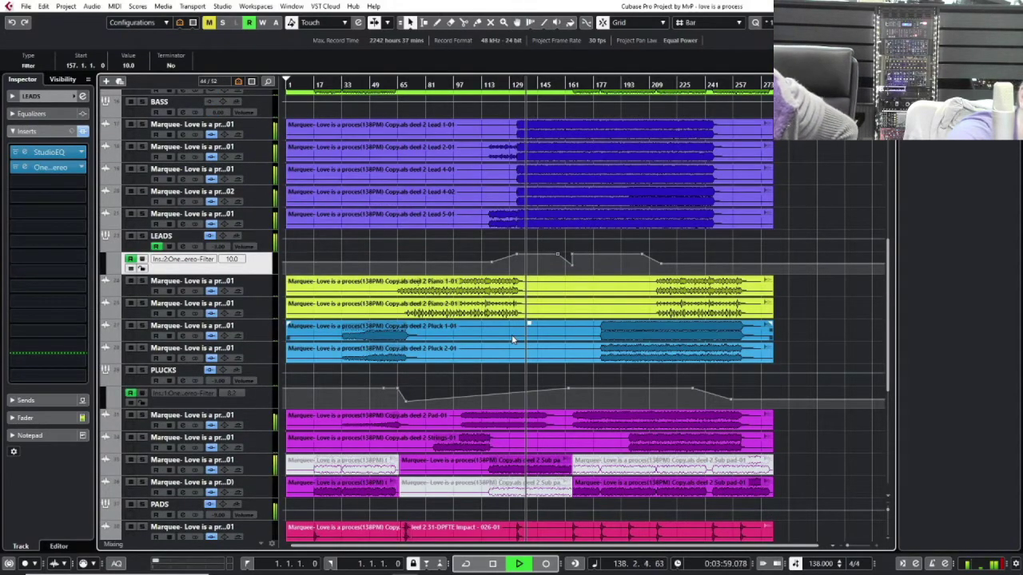
{"action": "scroll", "coordinate": [513, 339], "scroll_direction": "up", "scroll_amount": 4}
{"action": "scroll", "coordinate": [512, 340], "scroll_direction": "up", "scroll_amount": 1}
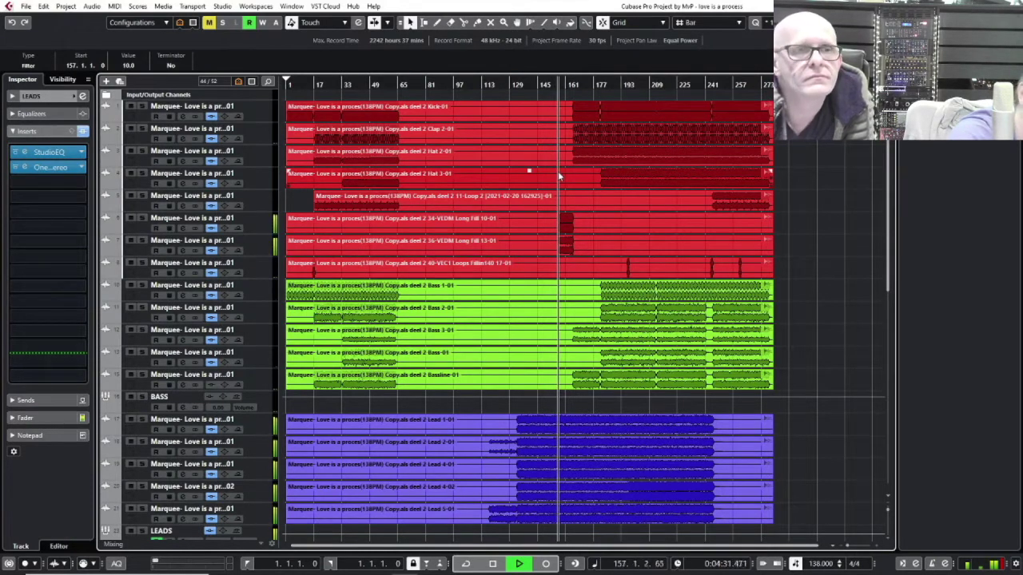
{"action": "left_click", "coordinate": [551, 204]}
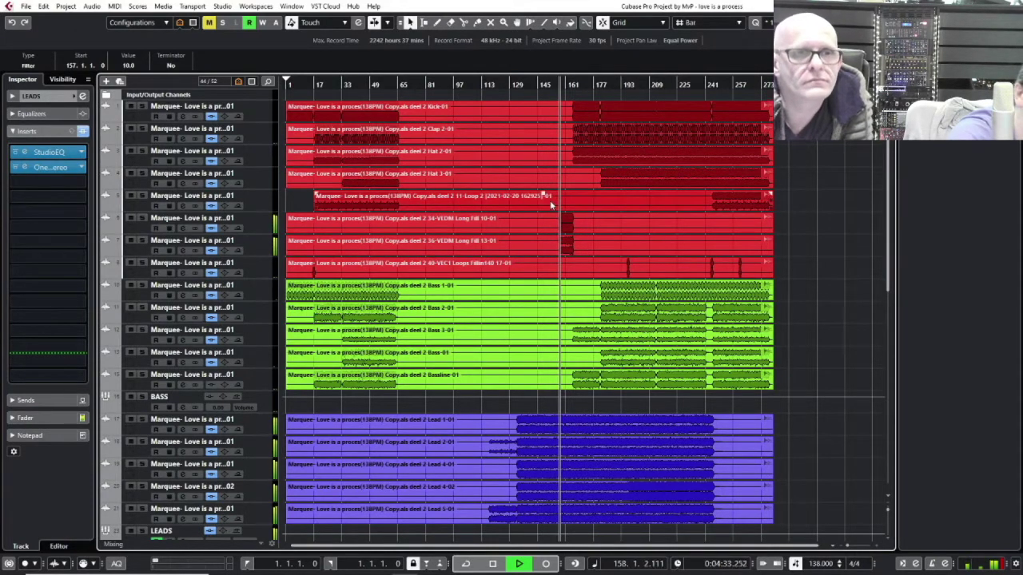
{"action": "scroll", "coordinate": [549, 204], "scroll_direction": "down", "scroll_amount": 8}
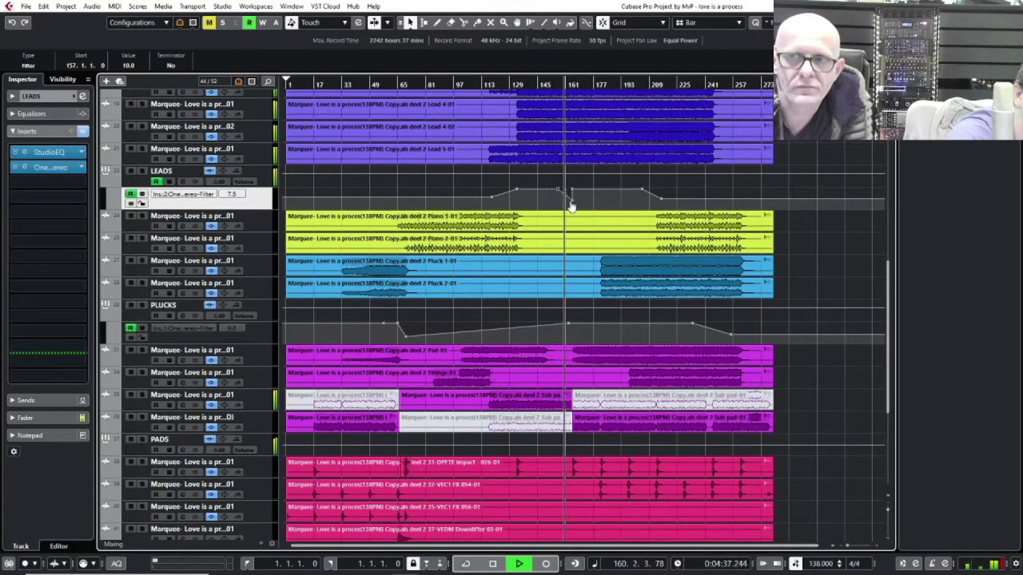
{"action": "left_click_drag", "start_coordinate": [558, 201], "coordinate": [572, 210]}
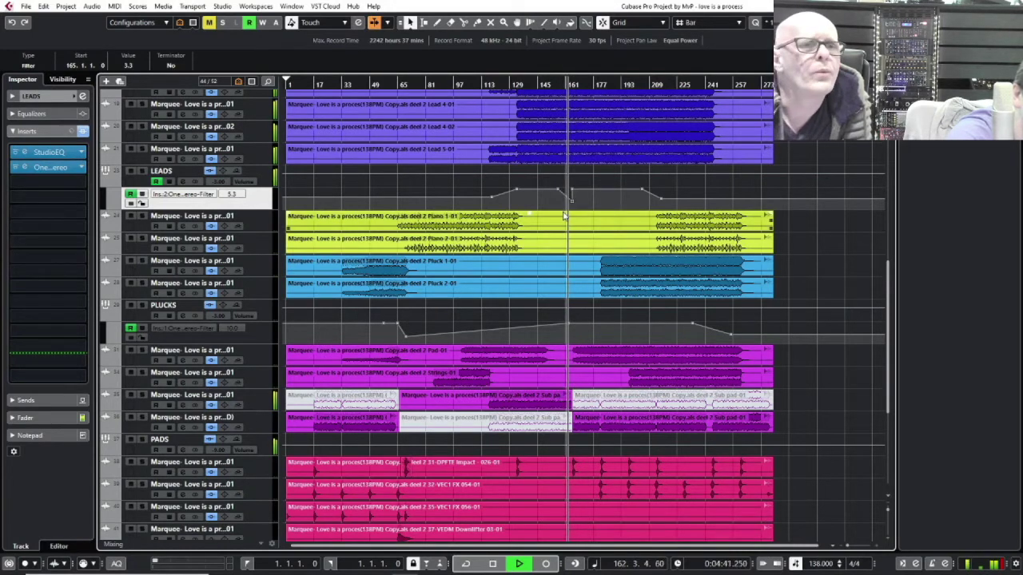
{"action": "left_click", "coordinate": [499, 262]}
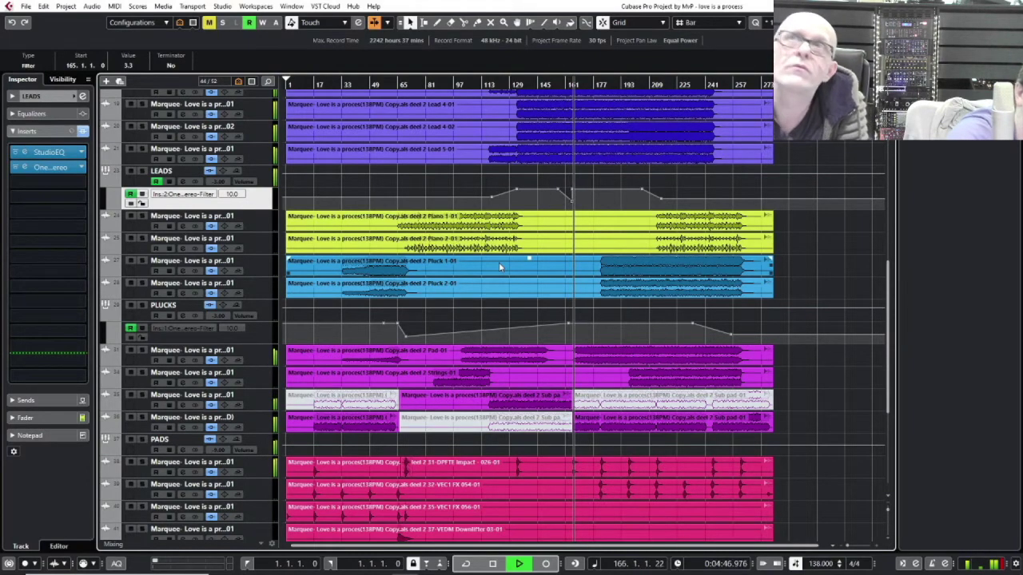
Step: Examine the drum, bass, lead, pad and FX tracks while listening to the section after bar 166
{"action": "scroll", "coordinate": [499, 262], "scroll_direction": "down", "scroll_amount": 5}
{"action": "scroll", "coordinate": [505, 269], "scroll_direction": "up", "scroll_amount": 10}
{"action": "scroll", "coordinate": [505, 268], "scroll_direction": "up", "scroll_amount": 3}
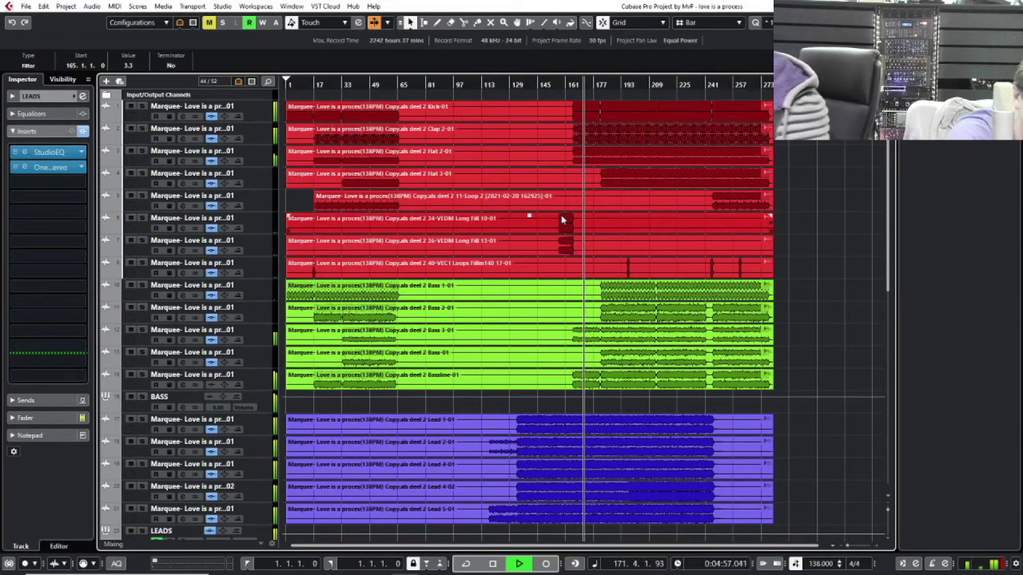
{"action": "scroll", "coordinate": [562, 219], "scroll_direction": "down", "scroll_amount": 12}
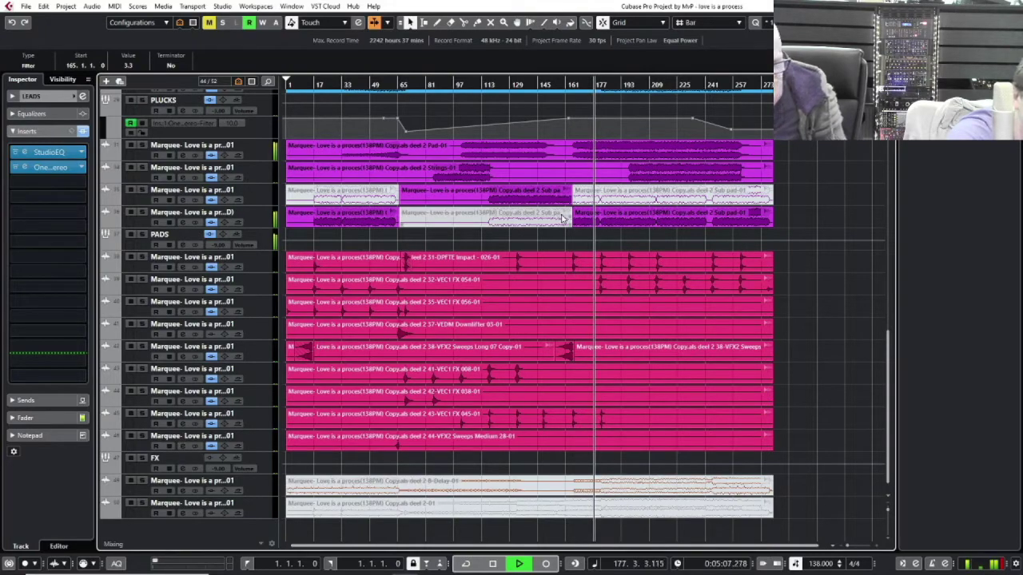
{"action": "scroll", "coordinate": [562, 217], "scroll_direction": "up", "scroll_amount": 15}
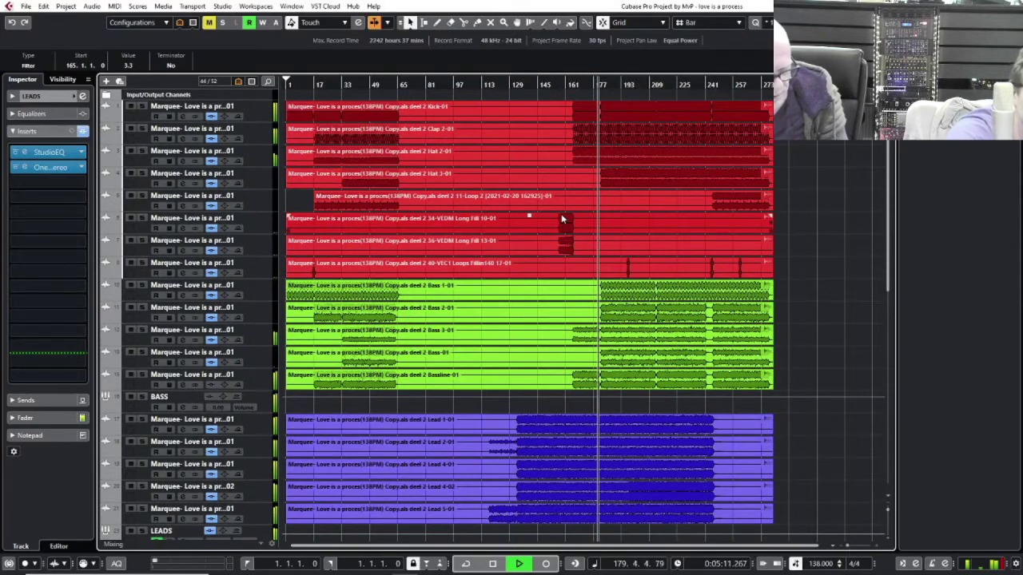
{"action": "scroll", "coordinate": [562, 217], "scroll_direction": "down", "scroll_amount": 15}
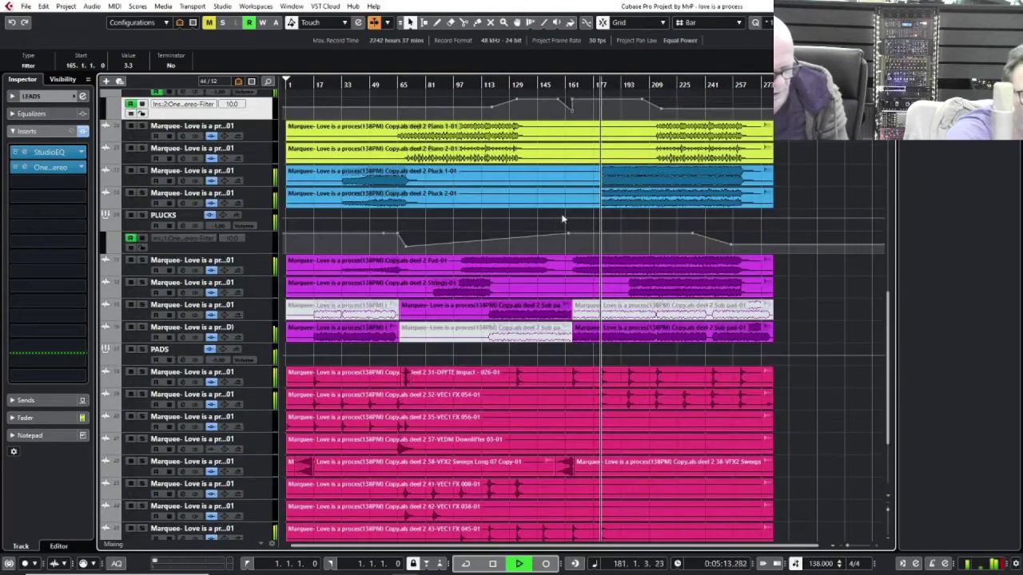
{"action": "scroll", "coordinate": [602, 229], "scroll_direction": "up", "scroll_amount": 5}
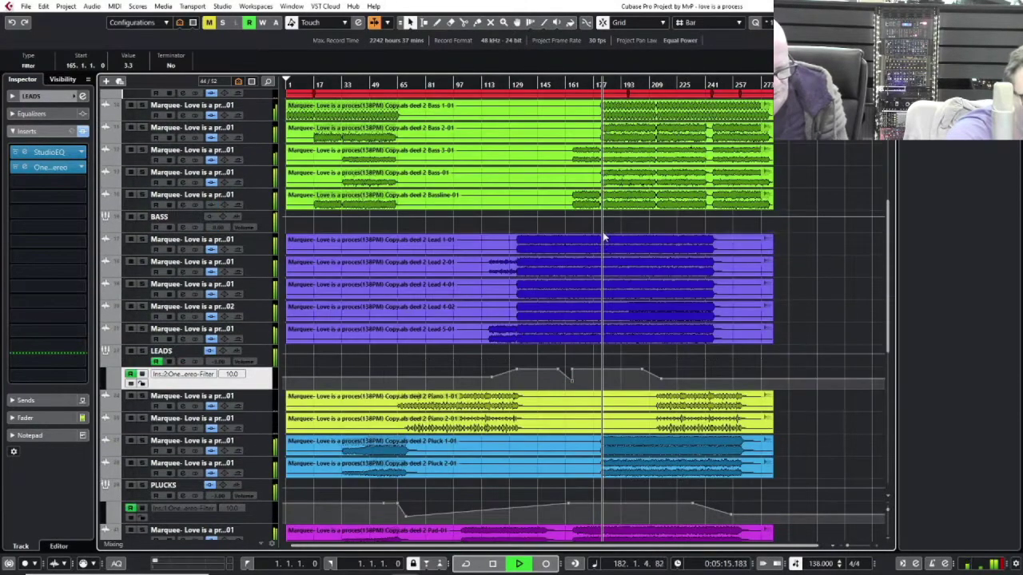
{"action": "scroll", "coordinate": [603, 294], "scroll_direction": "up", "scroll_amount": 4}
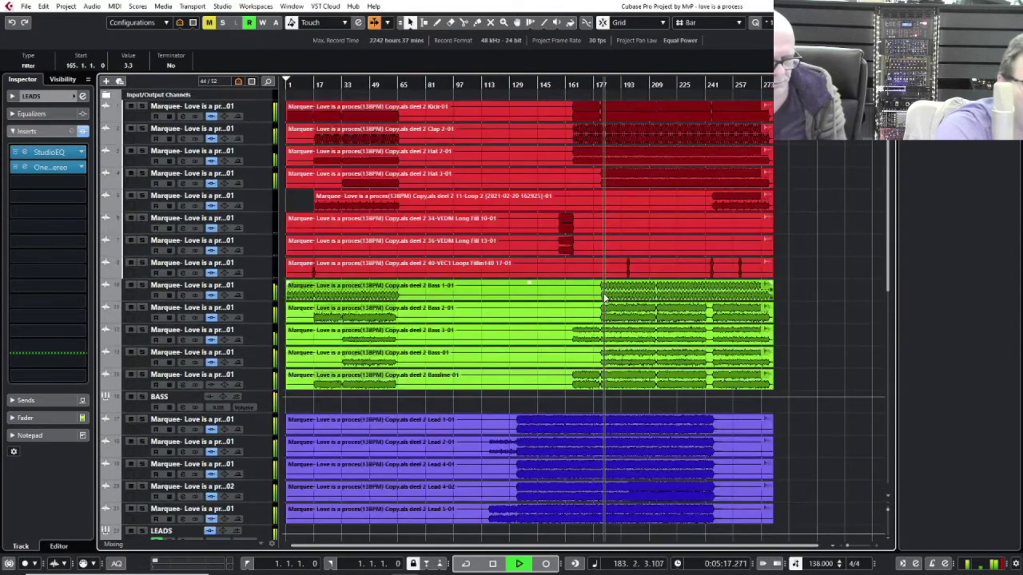
{"action": "scroll", "coordinate": [603, 297], "scroll_direction": "up", "scroll_amount": 10}
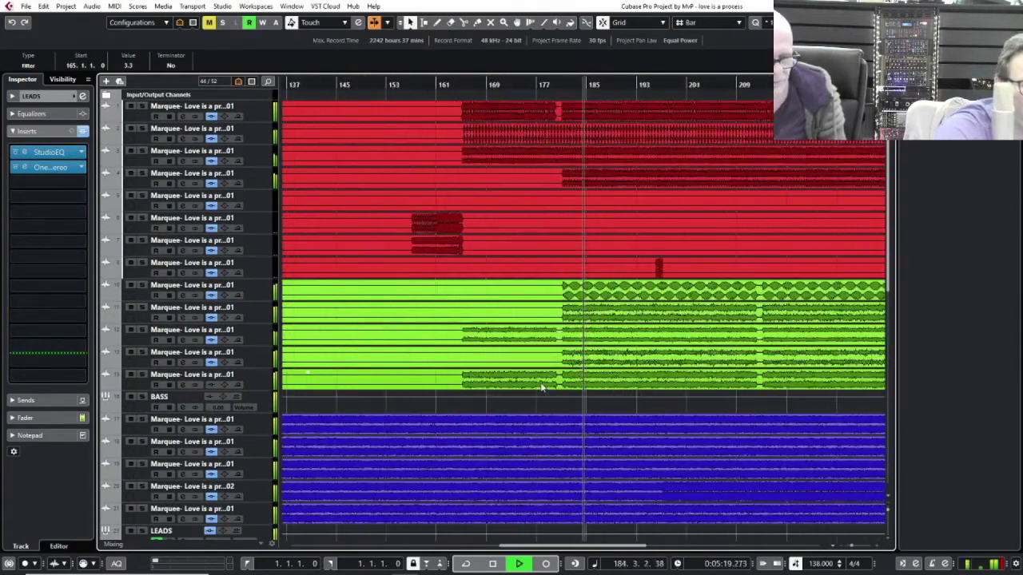
Step: Draw a short dip in the LEADS filter automation, falling from 10.0 around bar 180 to 5.0 at bar 181
{"action": "scroll", "coordinate": [546, 372], "scroll_direction": "down", "scroll_amount": 4}
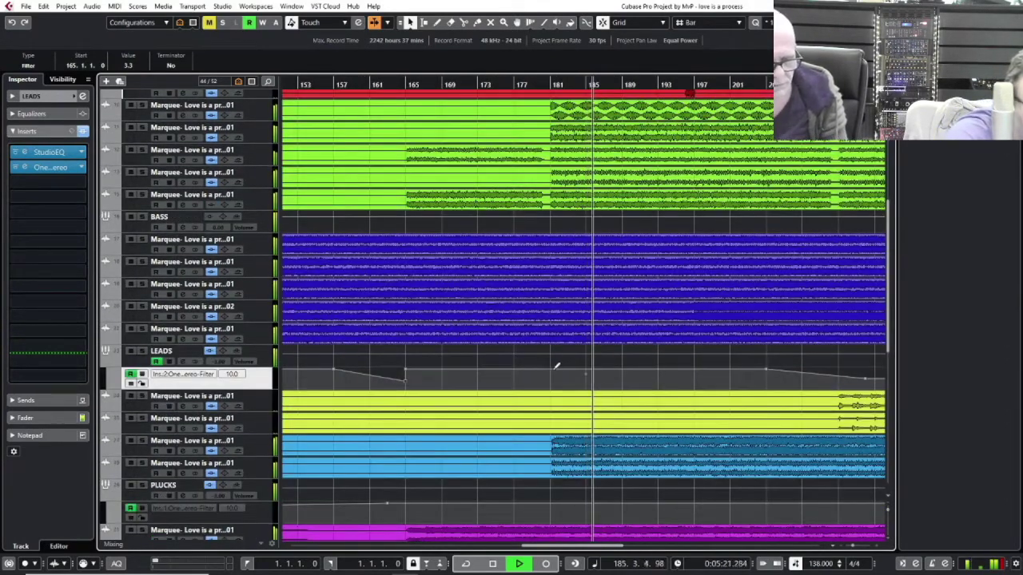
{"action": "left_click", "coordinate": [550, 369]}
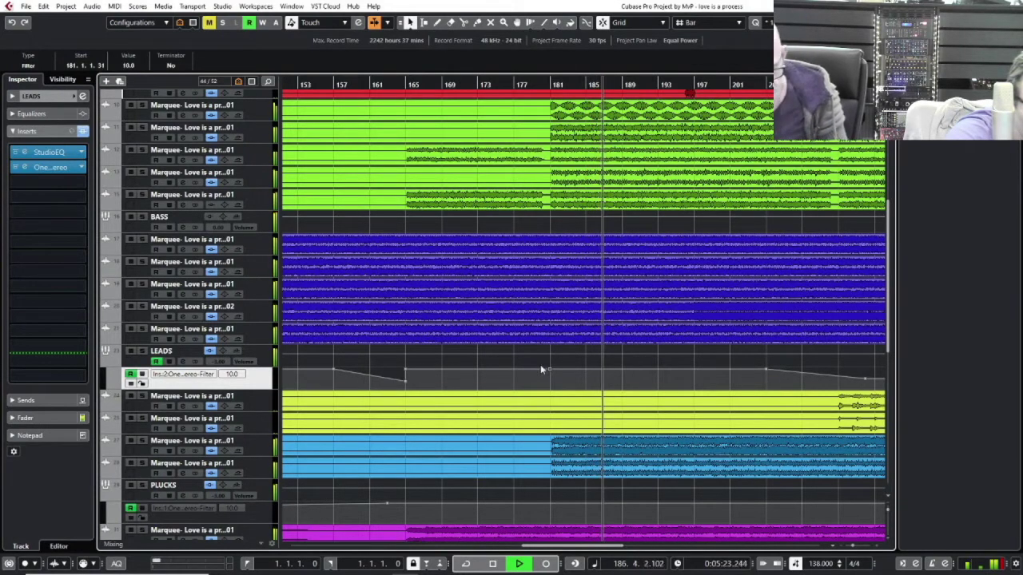
{"action": "key", "text": "ctrl+z"}
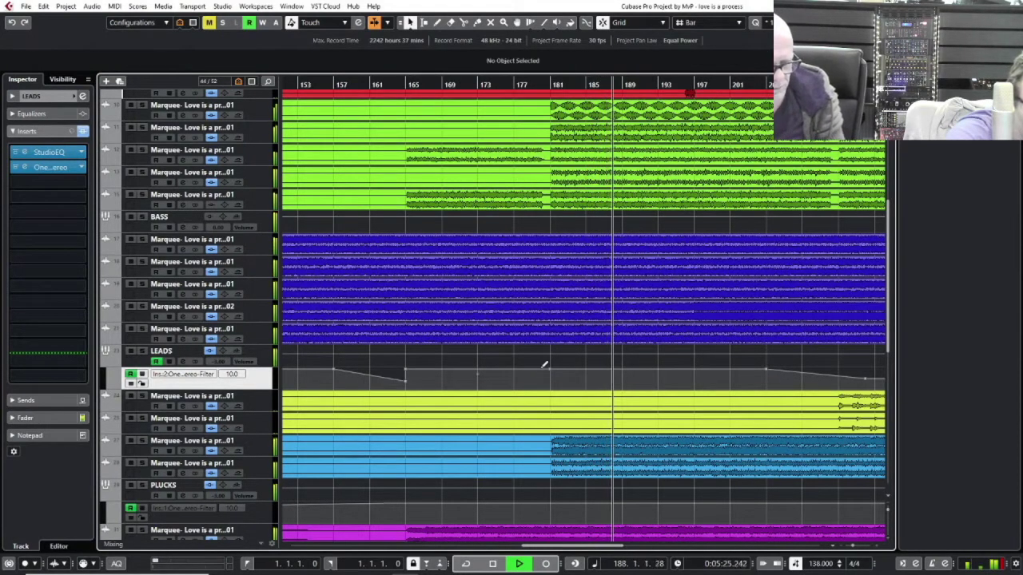
{"action": "left_click", "coordinate": [542, 370]}
{"action": "left_click_drag", "start_coordinate": [546, 369], "coordinate": [553, 378]}
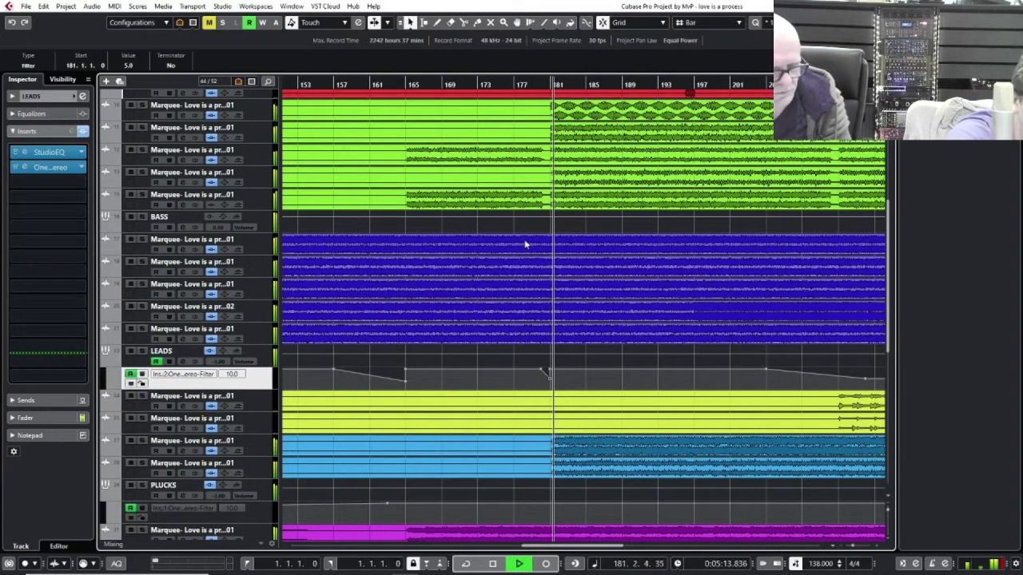
Step: Review the drum, pad and FX tracks while listening after bar 181, and move playback to about bar 196
{"action": "scroll", "coordinate": [535, 253], "scroll_direction": "up", "scroll_amount": 4}
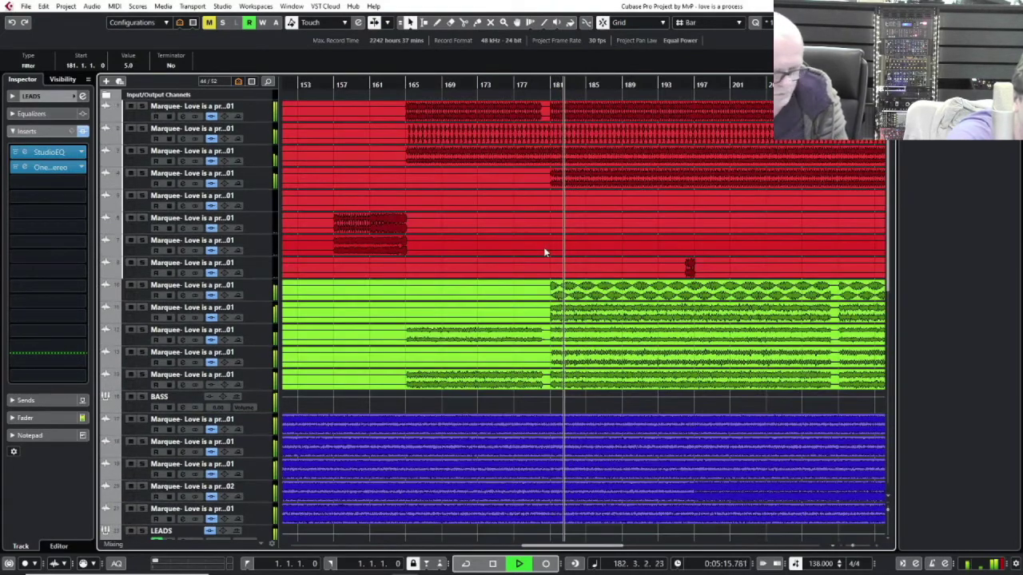
{"action": "scroll", "coordinate": [543, 253], "scroll_direction": "down", "scroll_amount": 10}
{"action": "scroll", "coordinate": [543, 252], "scroll_direction": "down", "scroll_amount": 3}
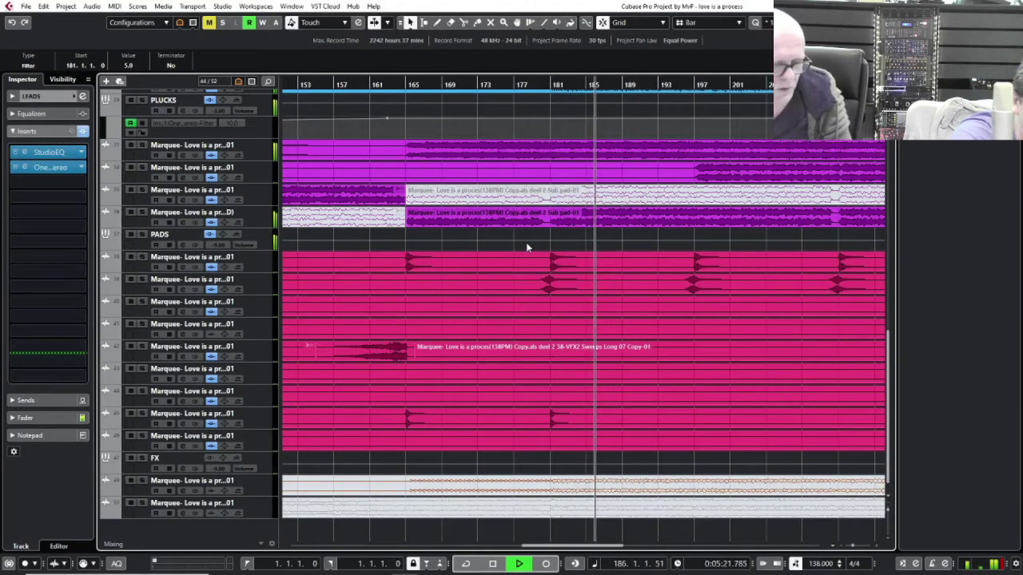
{"action": "left_click", "coordinate": [679, 85]}
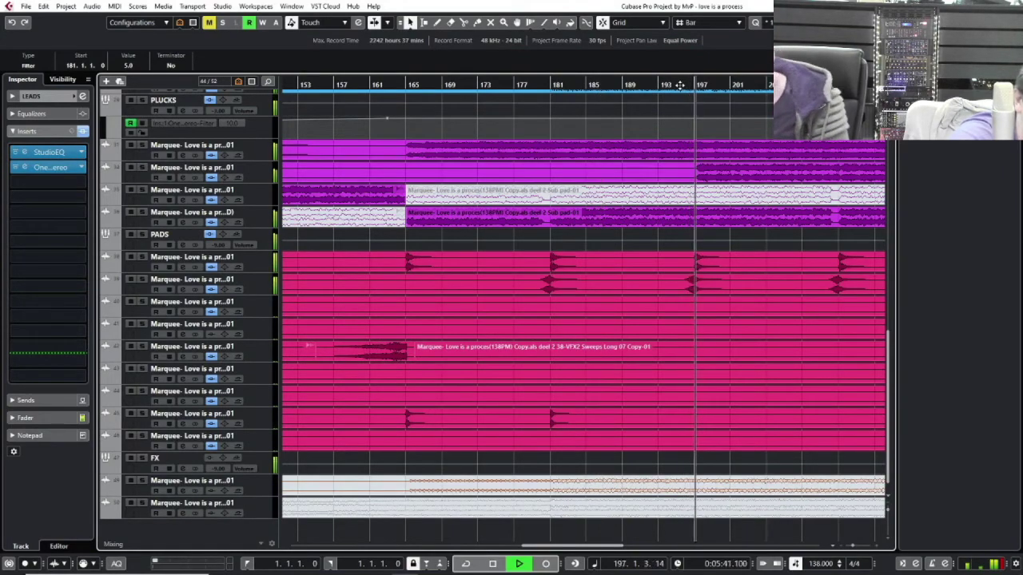
Step: Solo the Hat 3 track to hear it alone, and return to the full mix
{"action": "scroll", "coordinate": [621, 192], "scroll_direction": "up", "scroll_amount": 10}
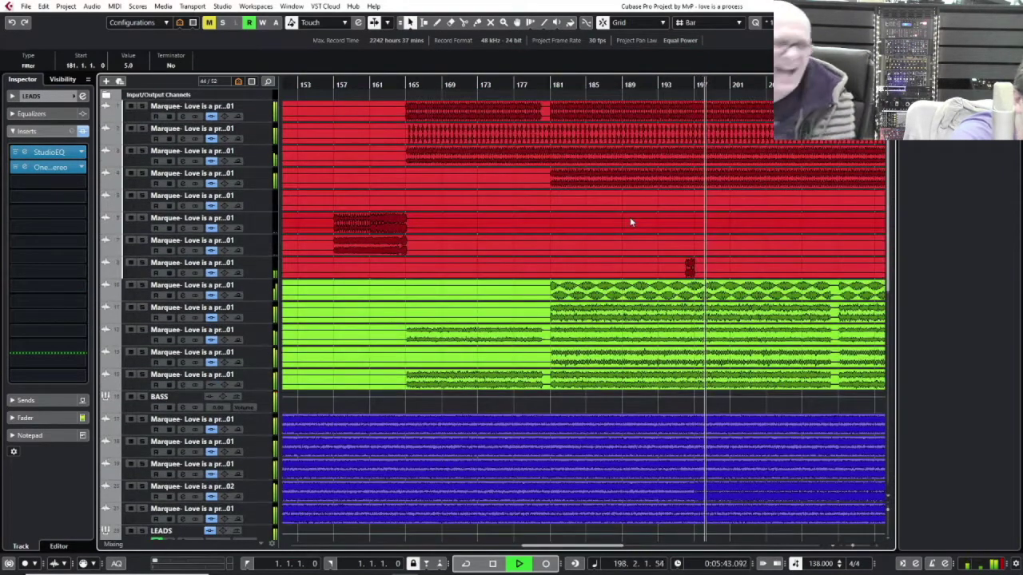
{"action": "left_click", "coordinate": [142, 174]}
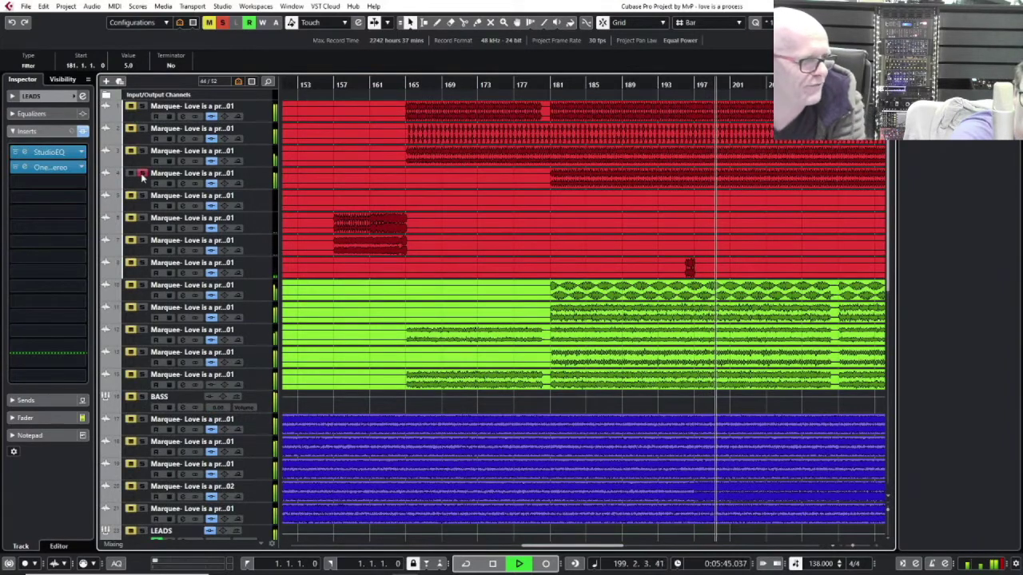
{"action": "left_click", "coordinate": [141, 173]}
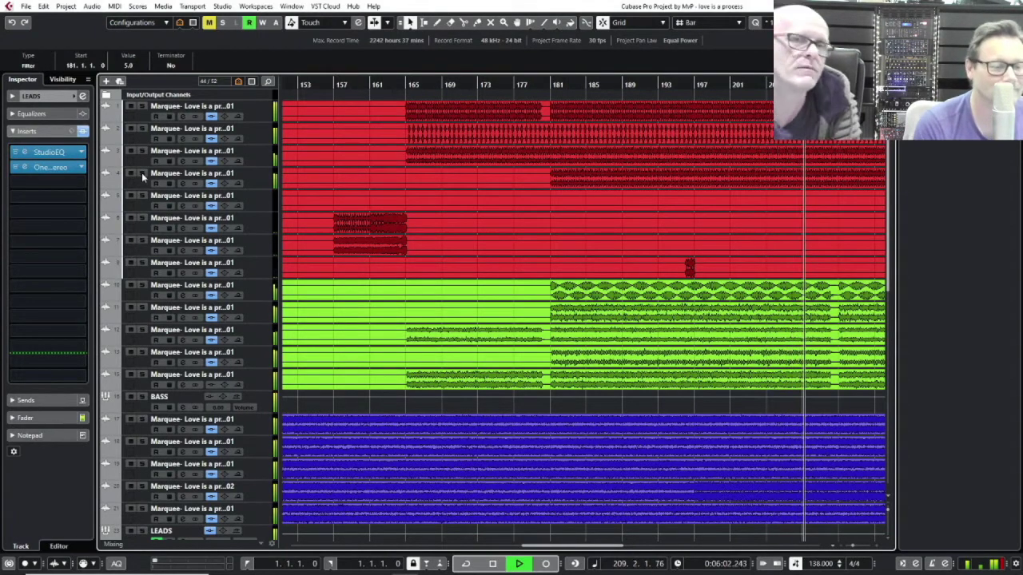
Step: Show a longer stretch of the arrangement and examine all track groups while listening to the section after bar 213
{"action": "key", "text": "g"}
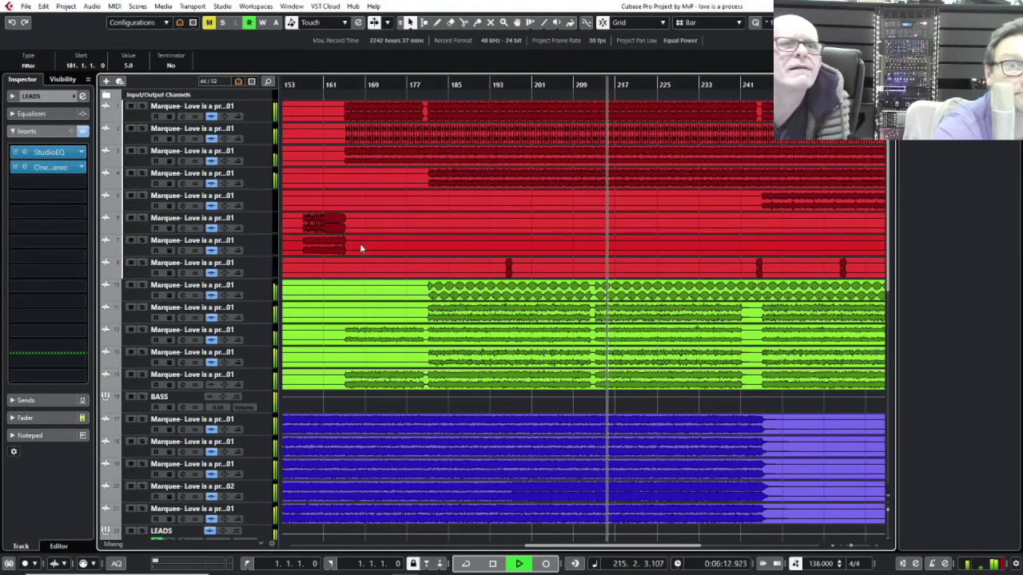
{"action": "scroll", "coordinate": [525, 338], "scroll_direction": "down", "scroll_amount": 5}
{"action": "scroll", "coordinate": [527, 334], "scroll_direction": "down", "scroll_amount": 5}
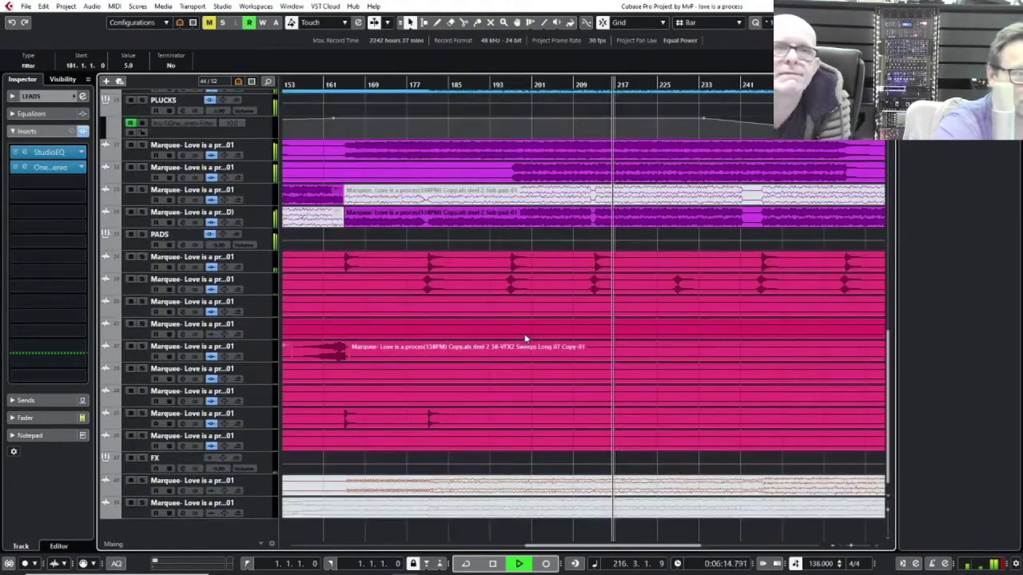
{"action": "scroll", "coordinate": [531, 327], "scroll_direction": "up", "scroll_amount": 3}
{"action": "scroll", "coordinate": [527, 334], "scroll_direction": "up", "scroll_amount": 2}
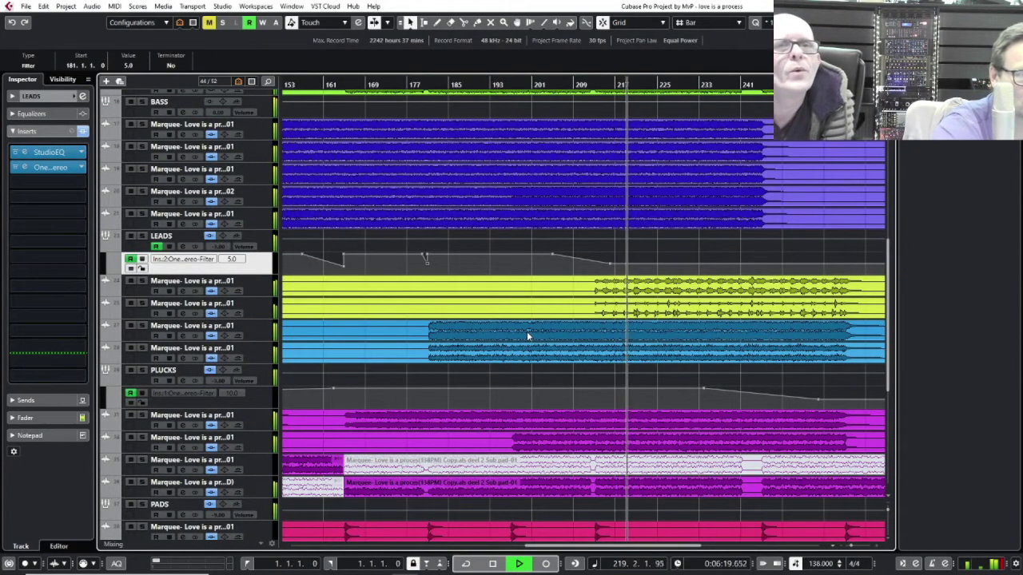
{"action": "scroll", "coordinate": [528, 336], "scroll_direction": "up", "scroll_amount": 6}
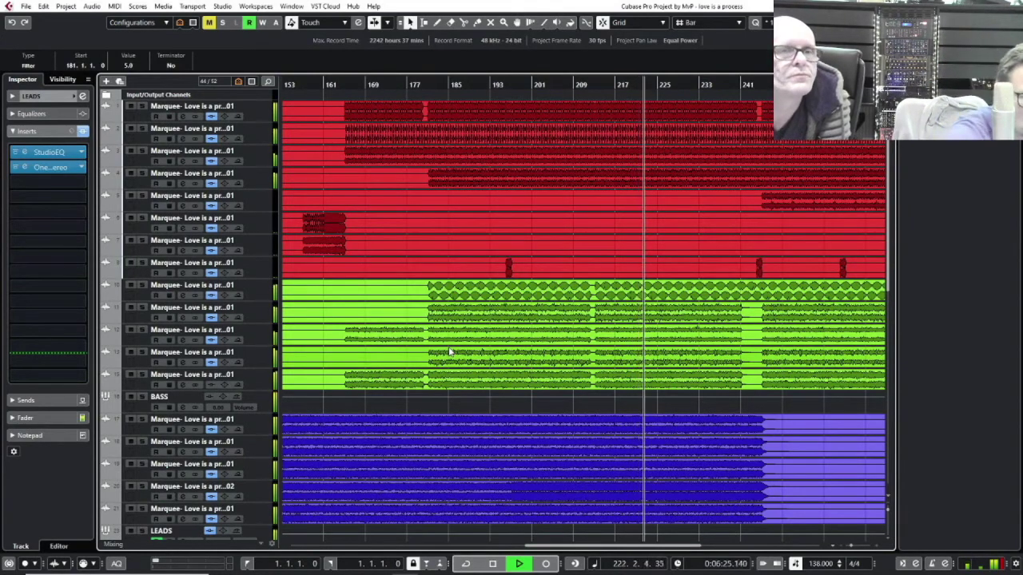
Step: In the Piano 2 track's StudioEQ, turn off band 3 and boost the band 4 shelf by 7.0 dB at 2.64 kHz
{"action": "scroll", "coordinate": [538, 405], "scroll_direction": "down", "scroll_amount": 12}
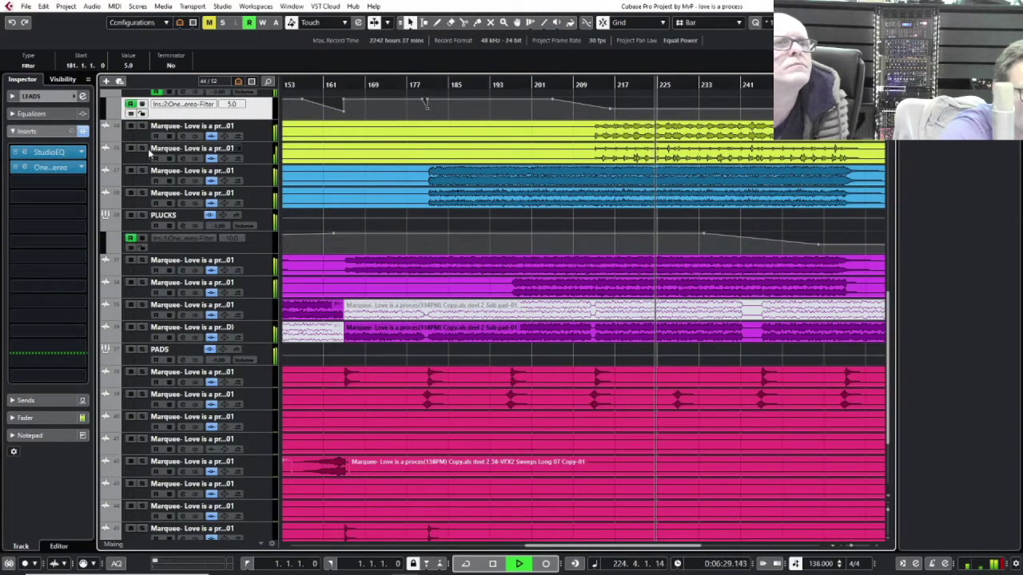
{"action": "left_click", "coordinate": [218, 150]}
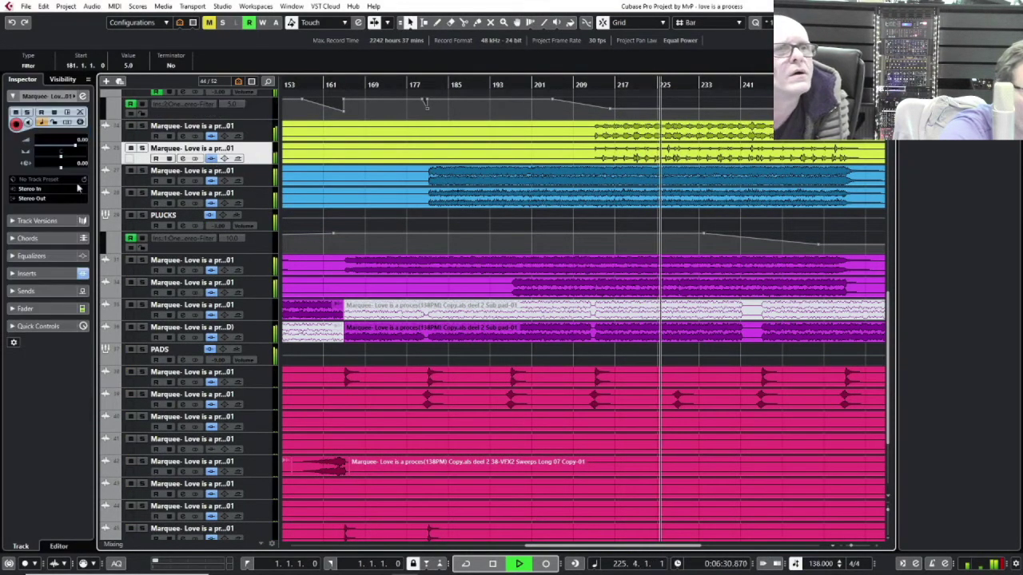
{"action": "left_click", "coordinate": [49, 187]}
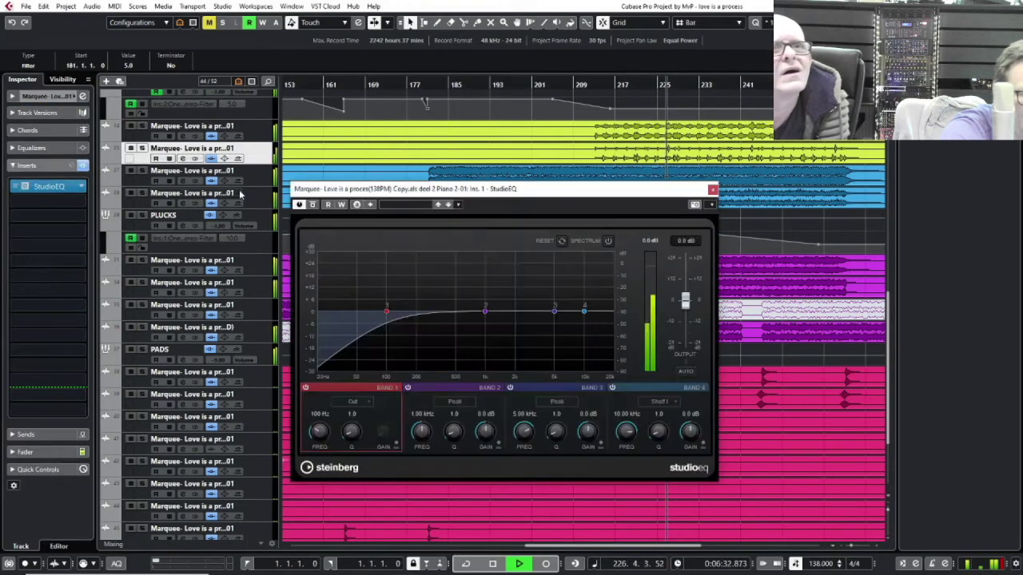
{"action": "left_click_drag", "start_coordinate": [555, 312], "coordinate": [558, 298]}
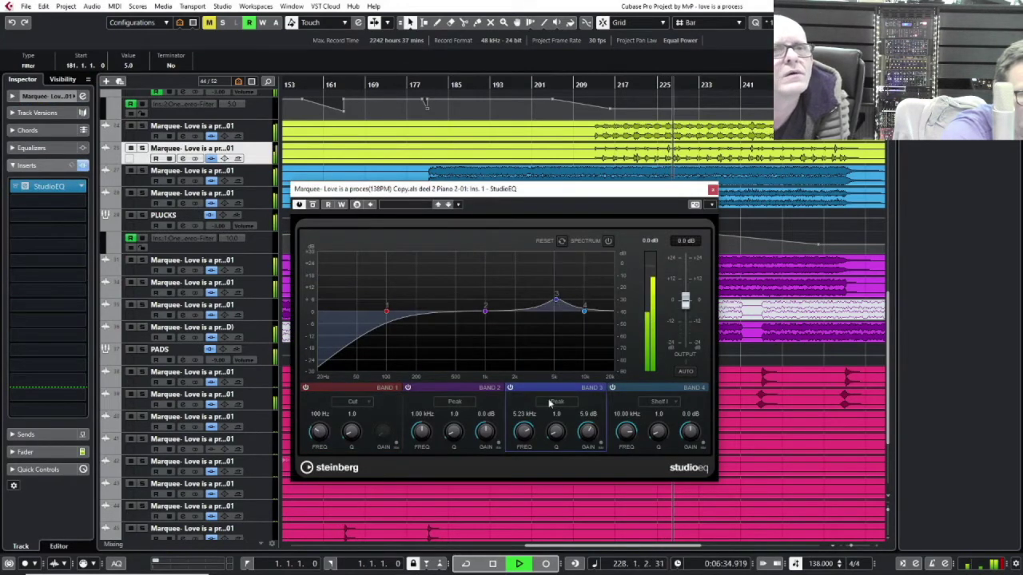
{"action": "left_click", "coordinate": [510, 388]}
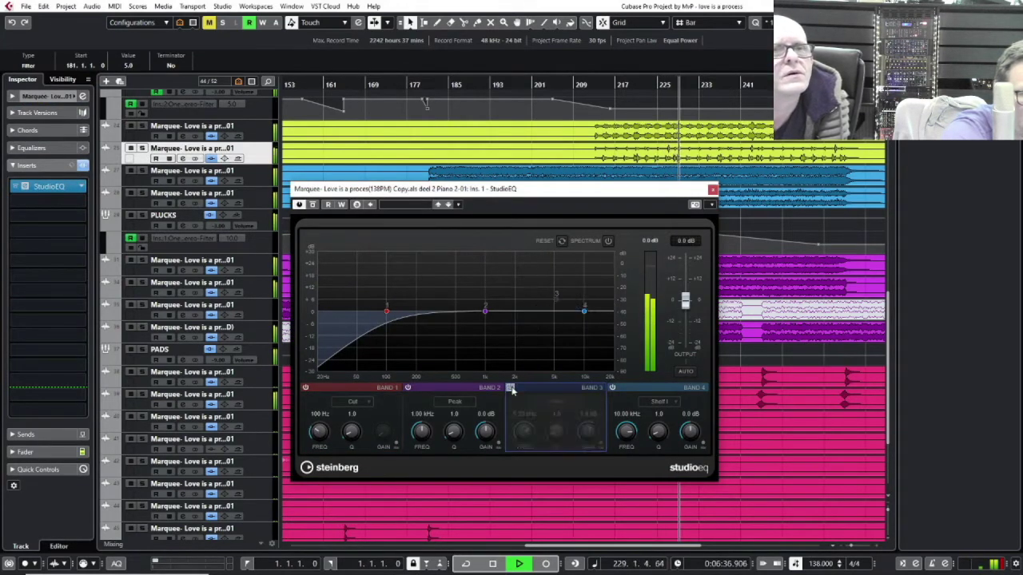
{"action": "left_click_drag", "start_coordinate": [583, 311], "coordinate": [527, 299]}
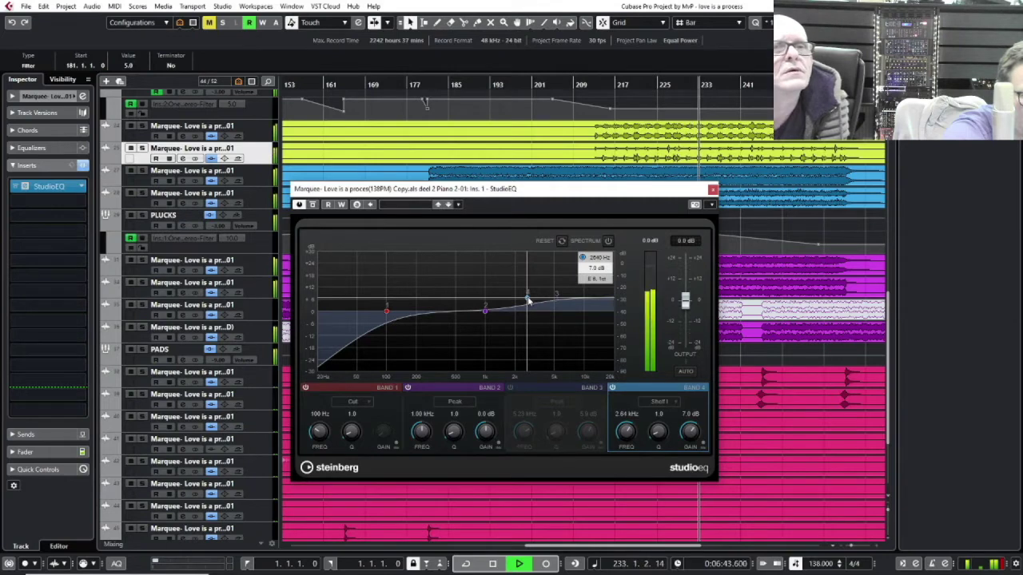
{"action": "left_click", "coordinate": [712, 191]}
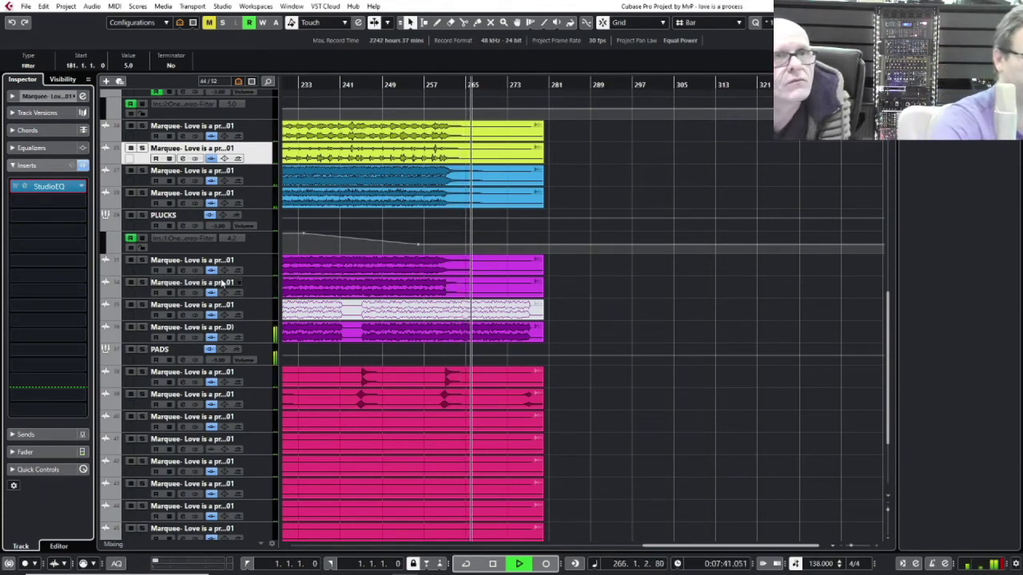
Step: Listen to the song's ending with the drum and bass tracks in view, select the Kick clip, and stop playback
{"action": "scroll", "coordinate": [286, 237], "scroll_direction": "up", "scroll_amount": 10}
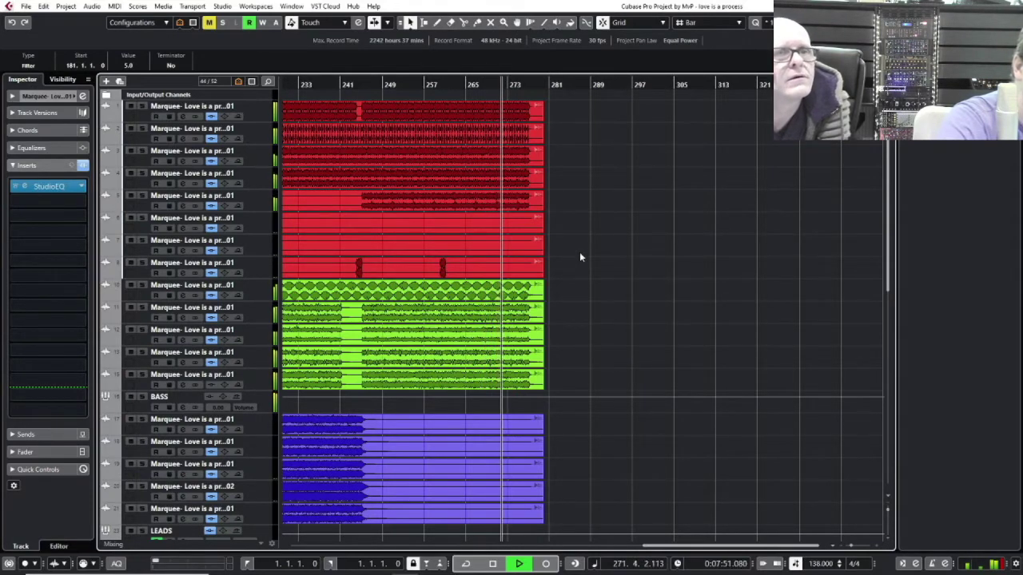
{"action": "left_click", "coordinate": [537, 112]}
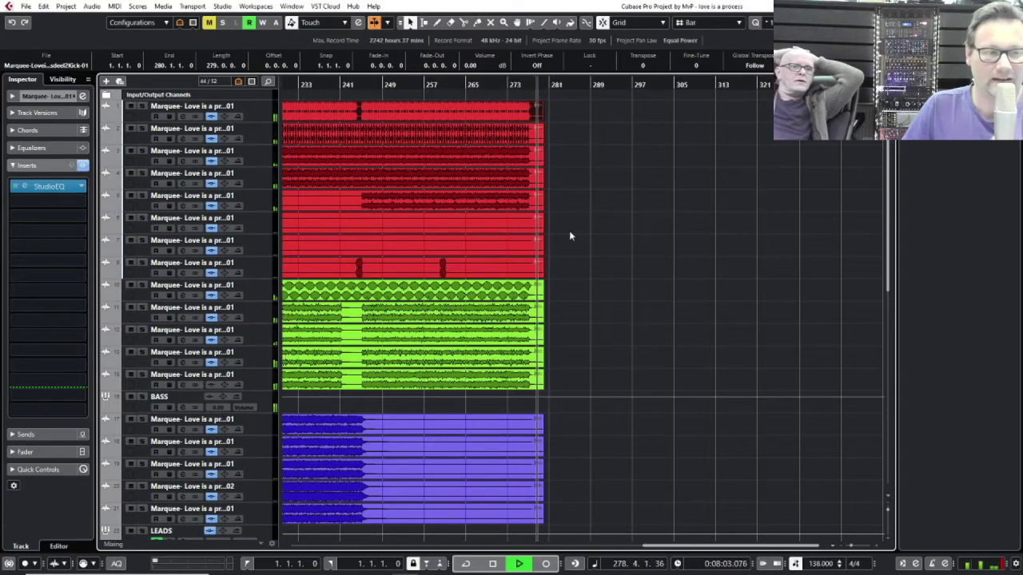
{"action": "key", "text": "space"}
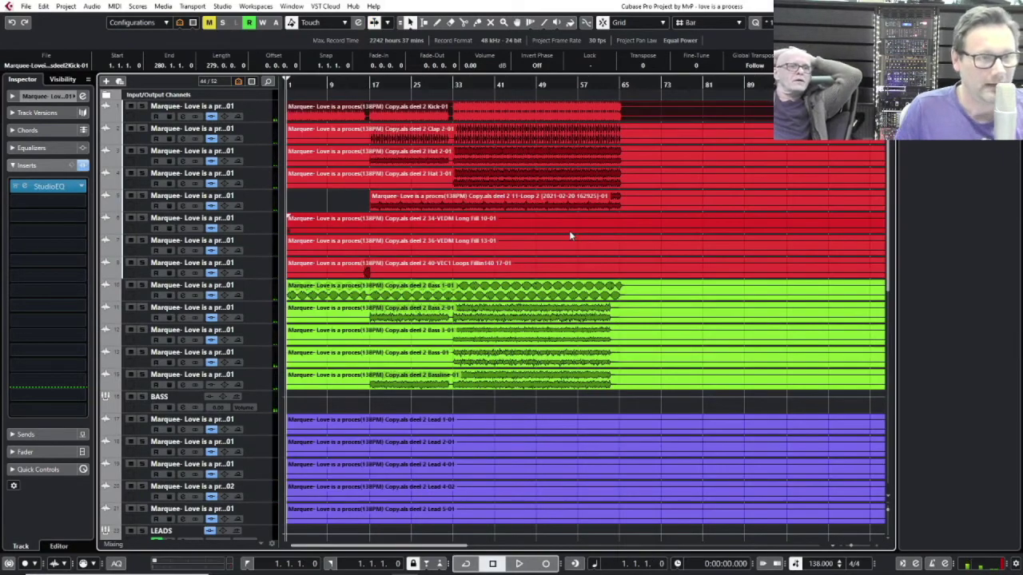